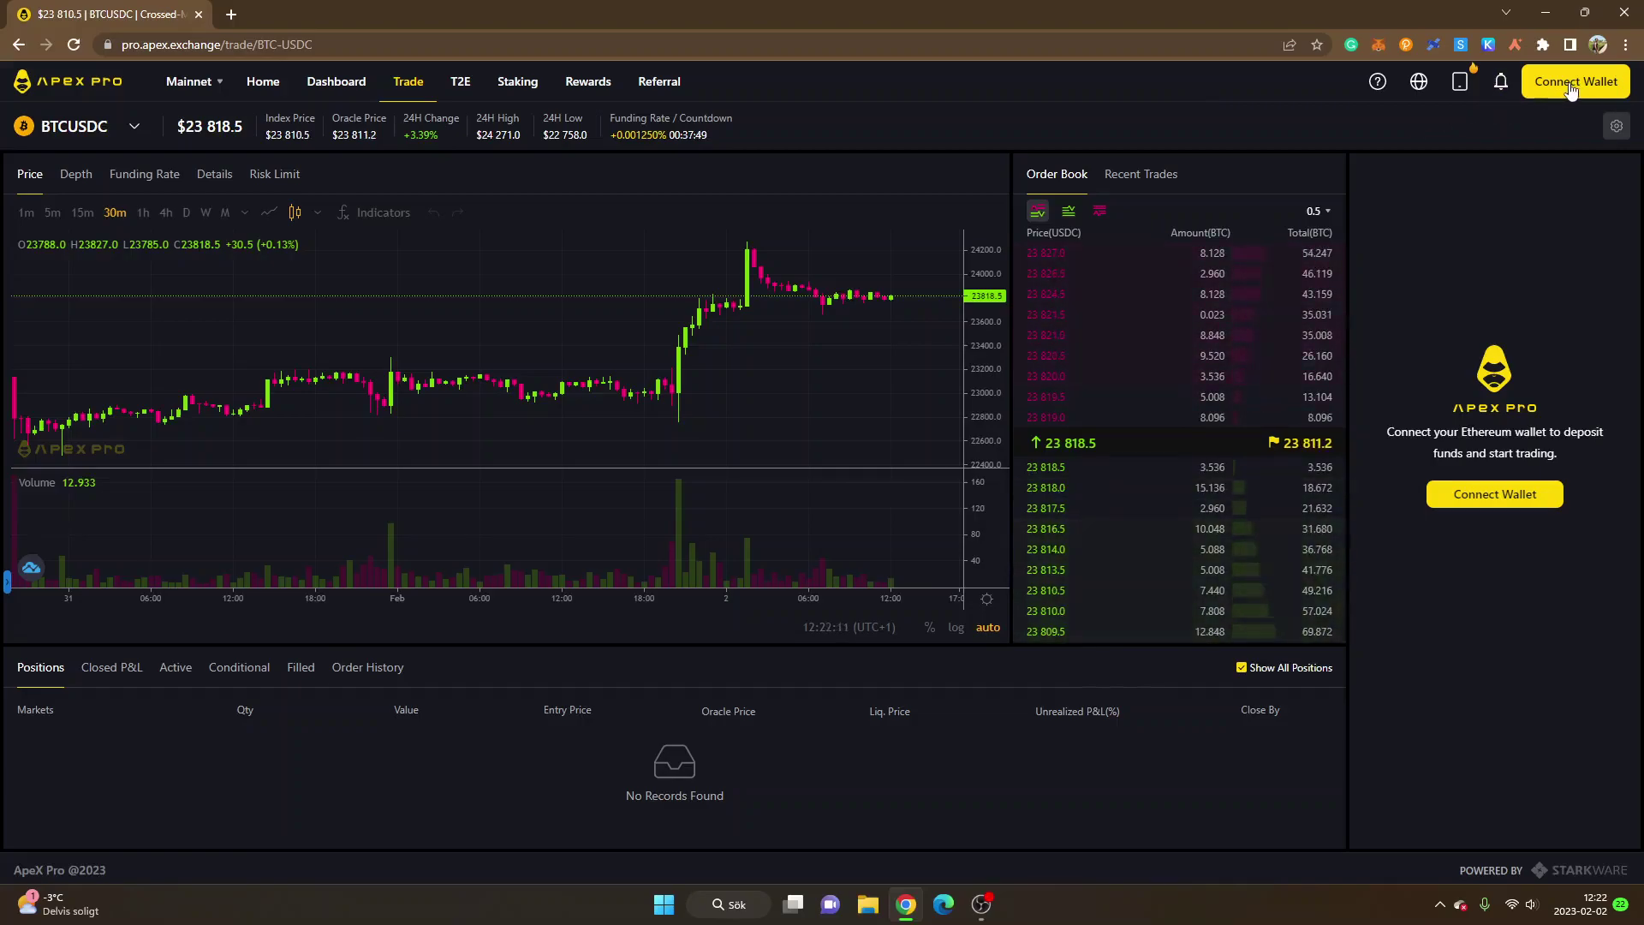
- Connect the MetaMask wallet on the Ethereum network and sign the requests that verify ownership and enable trading
{"action": "left_click", "coordinate": [1571, 86]}
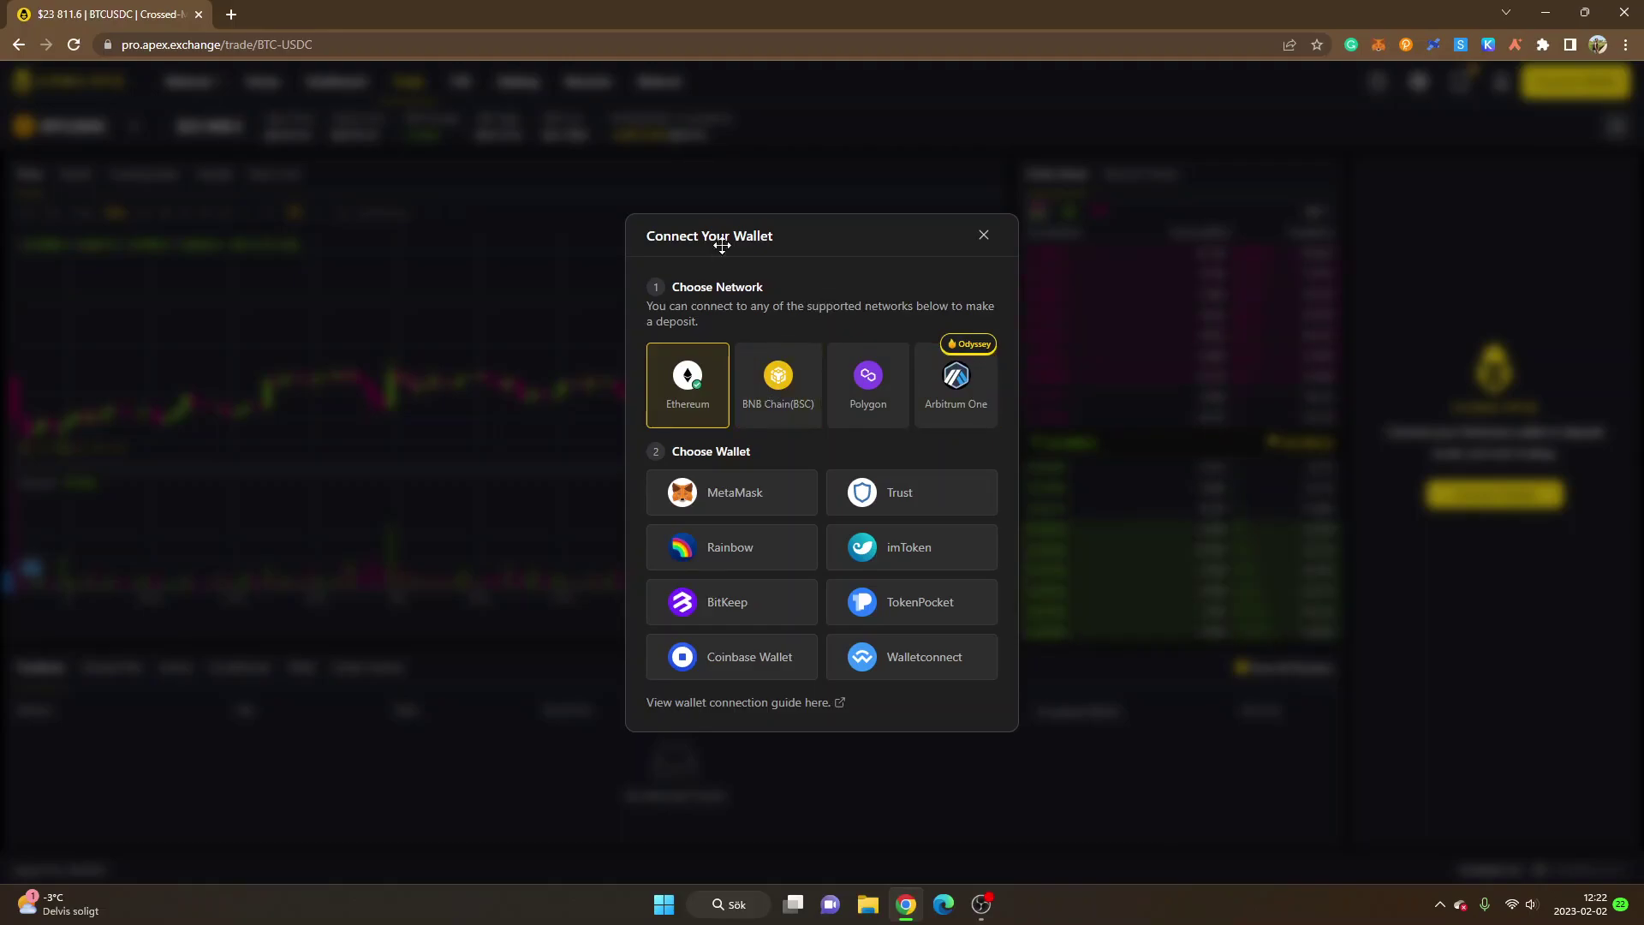
{"action": "left_click", "coordinate": [729, 499]}
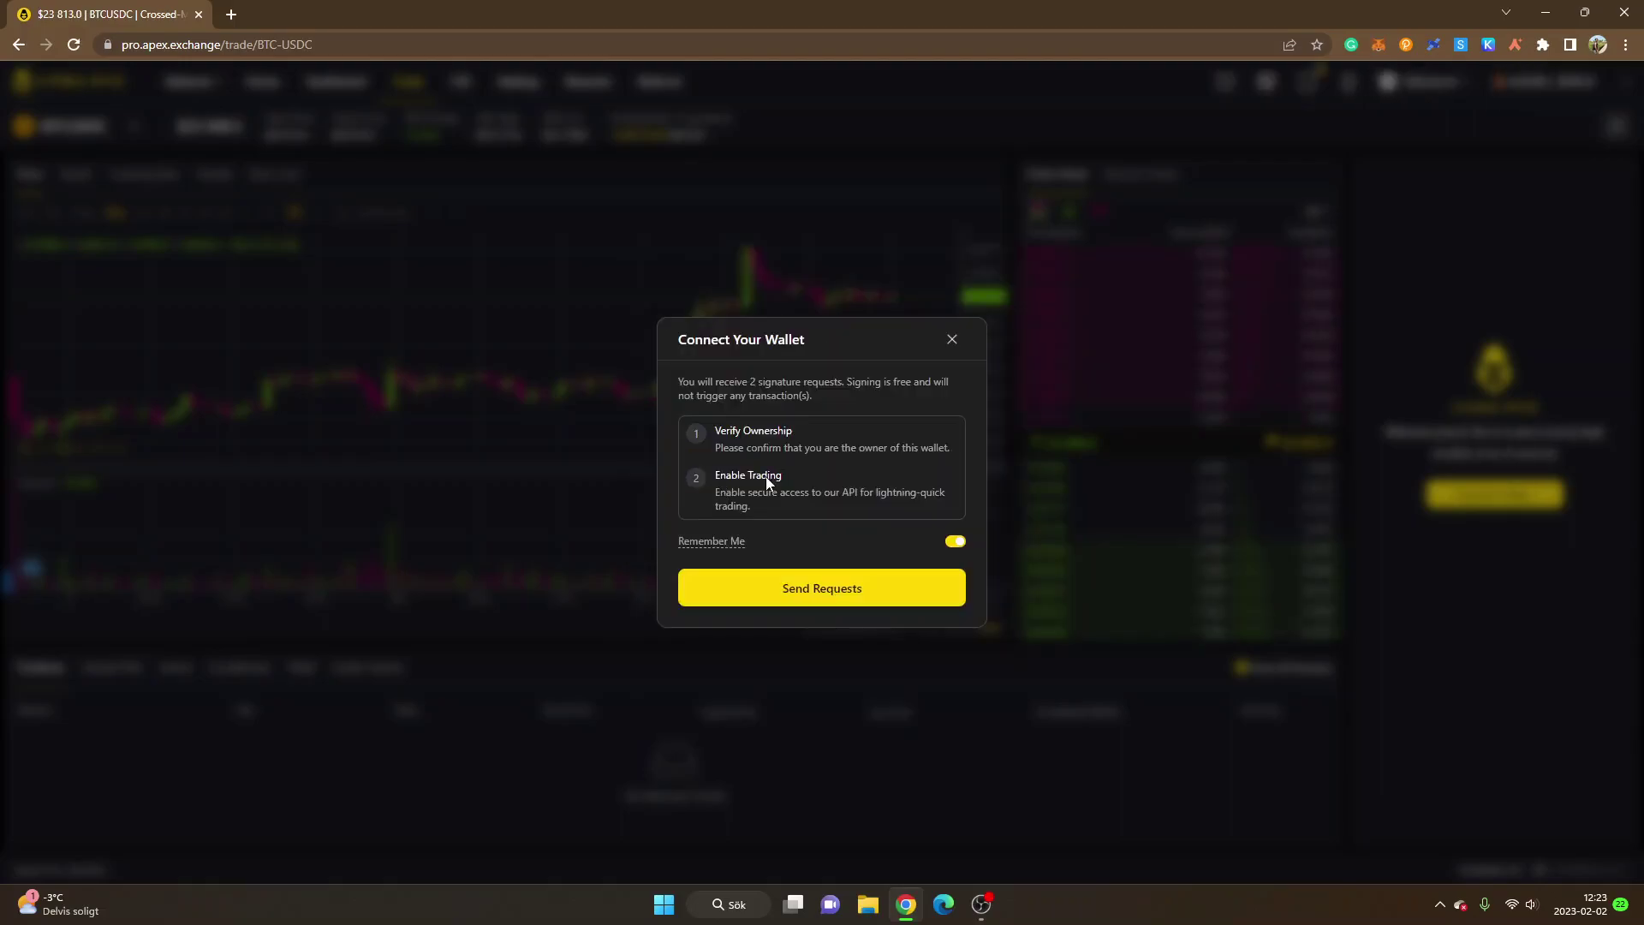
{"action": "mouse_move", "coordinate": [725, 546]}
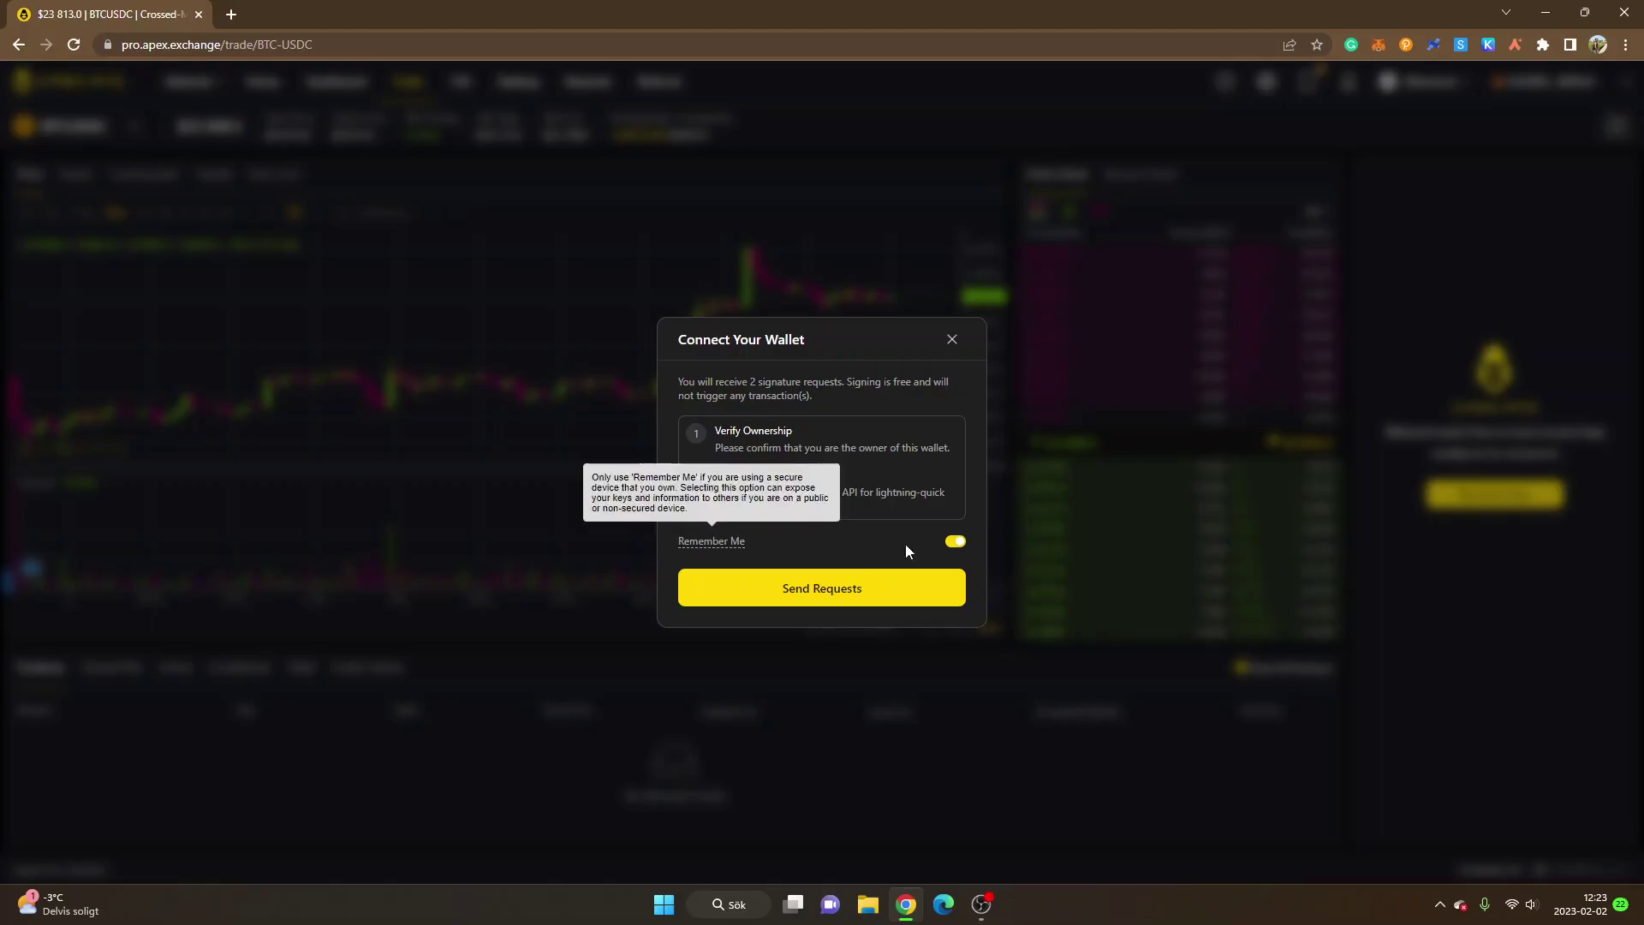
{"action": "left_click", "coordinate": [830, 589]}
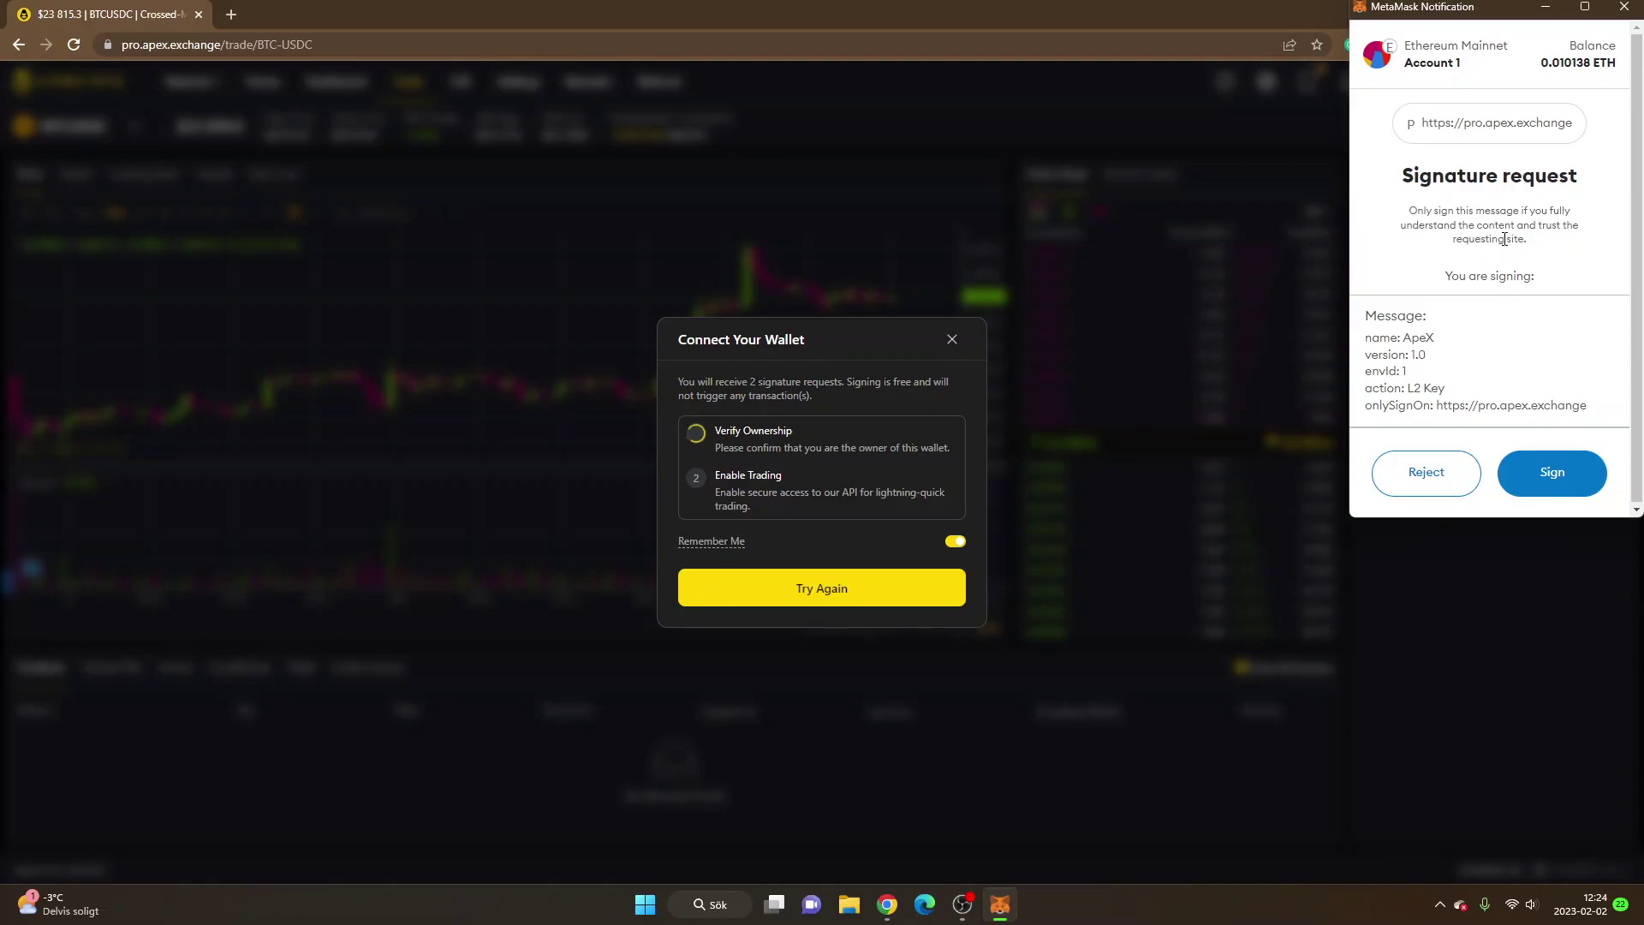
{"action": "left_click", "coordinate": [1550, 484]}
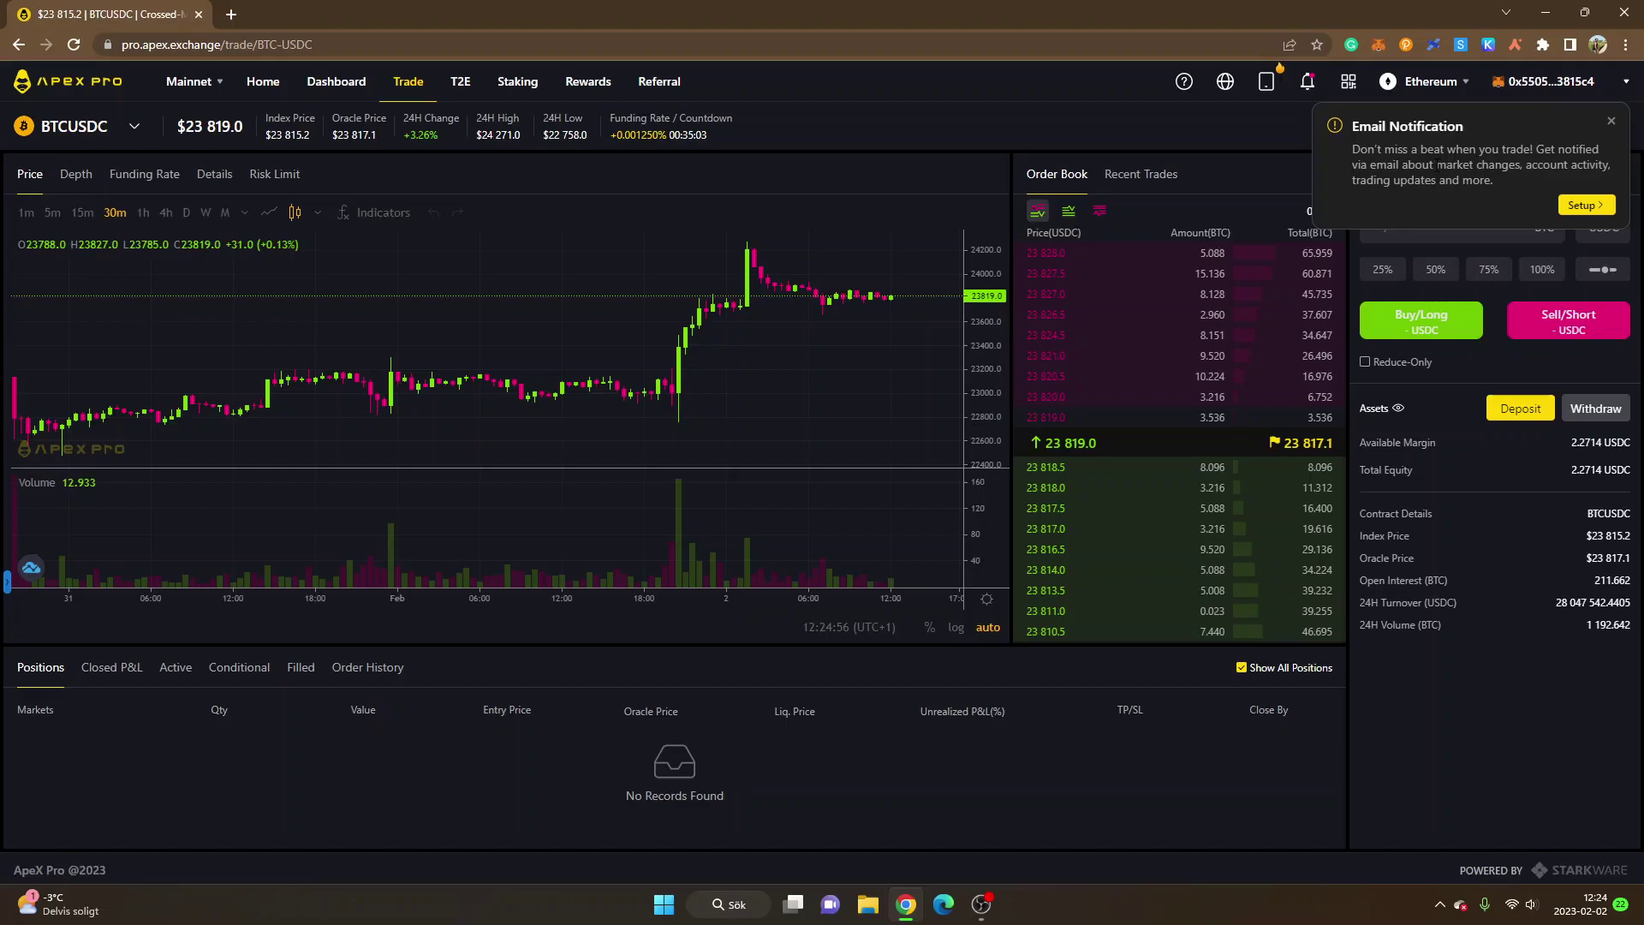
- Check which networks the connected wallet can be switched to
{"action": "left_click", "coordinate": [1428, 82]}
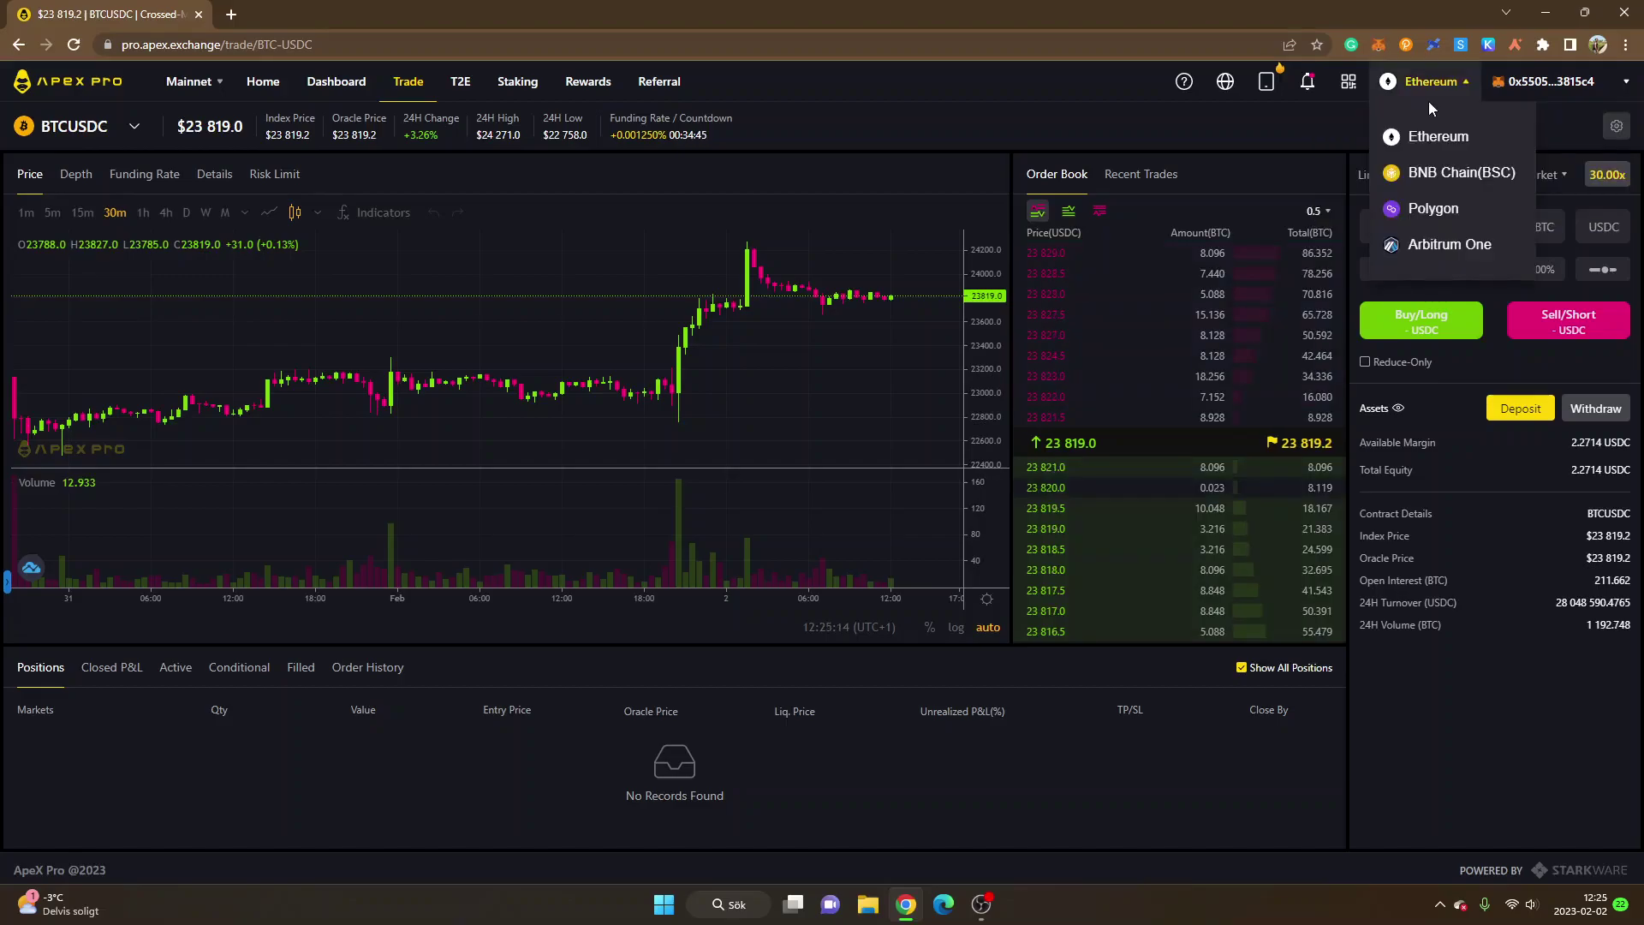
{"action": "left_click", "coordinate": [1405, 85]}
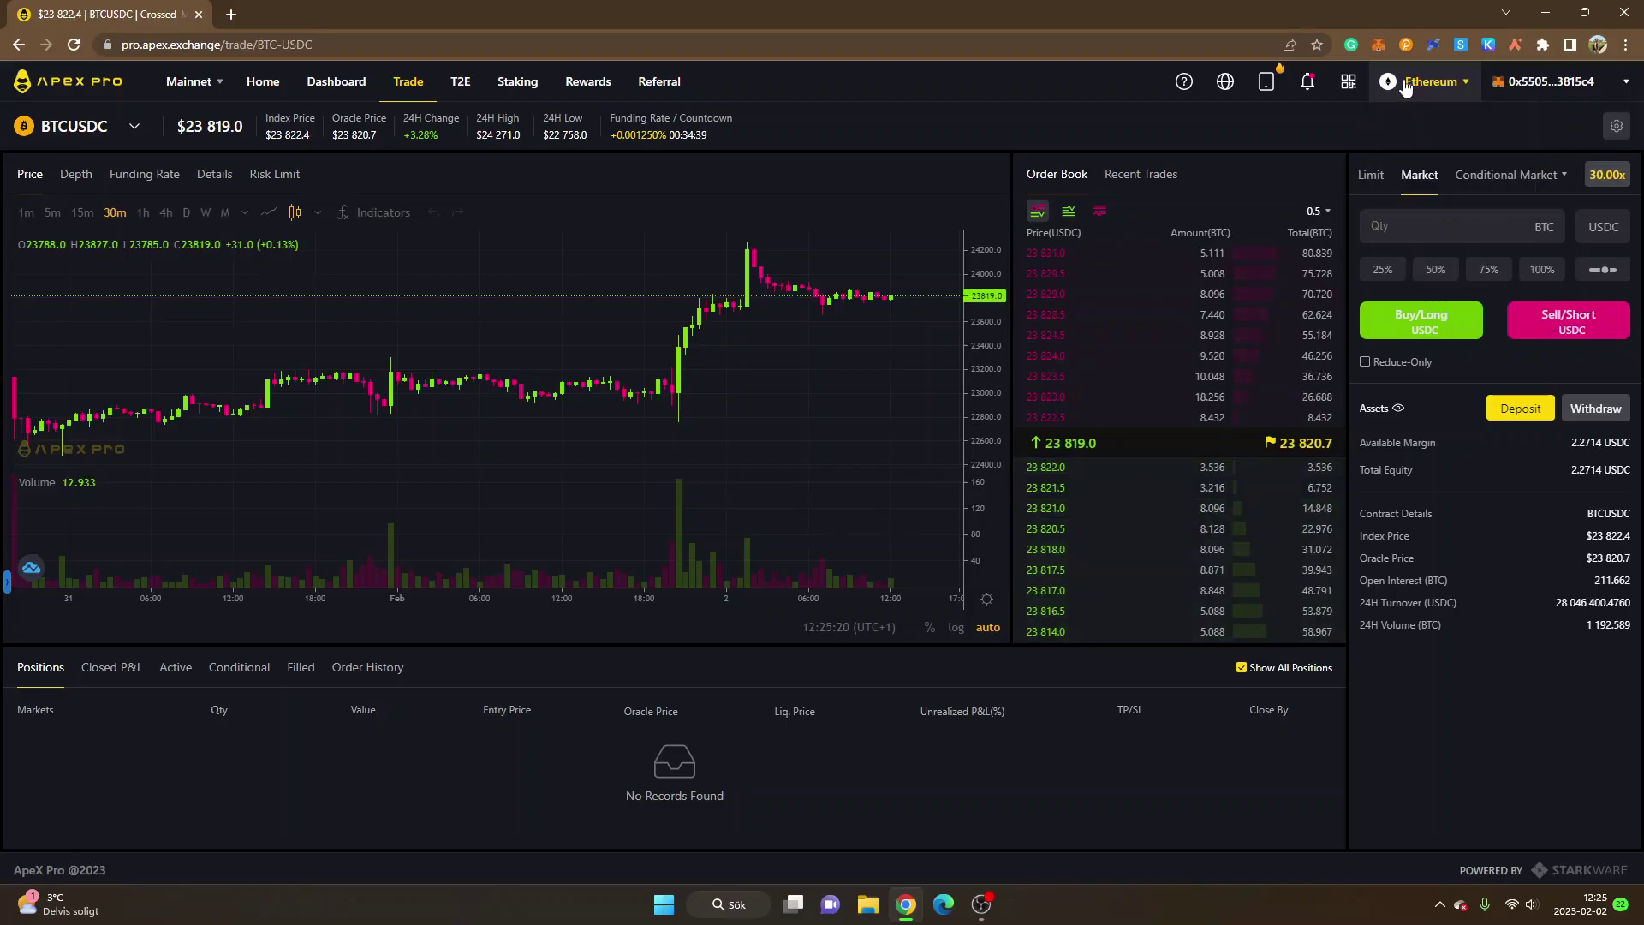
{"action": "left_click", "coordinate": [1404, 85]}
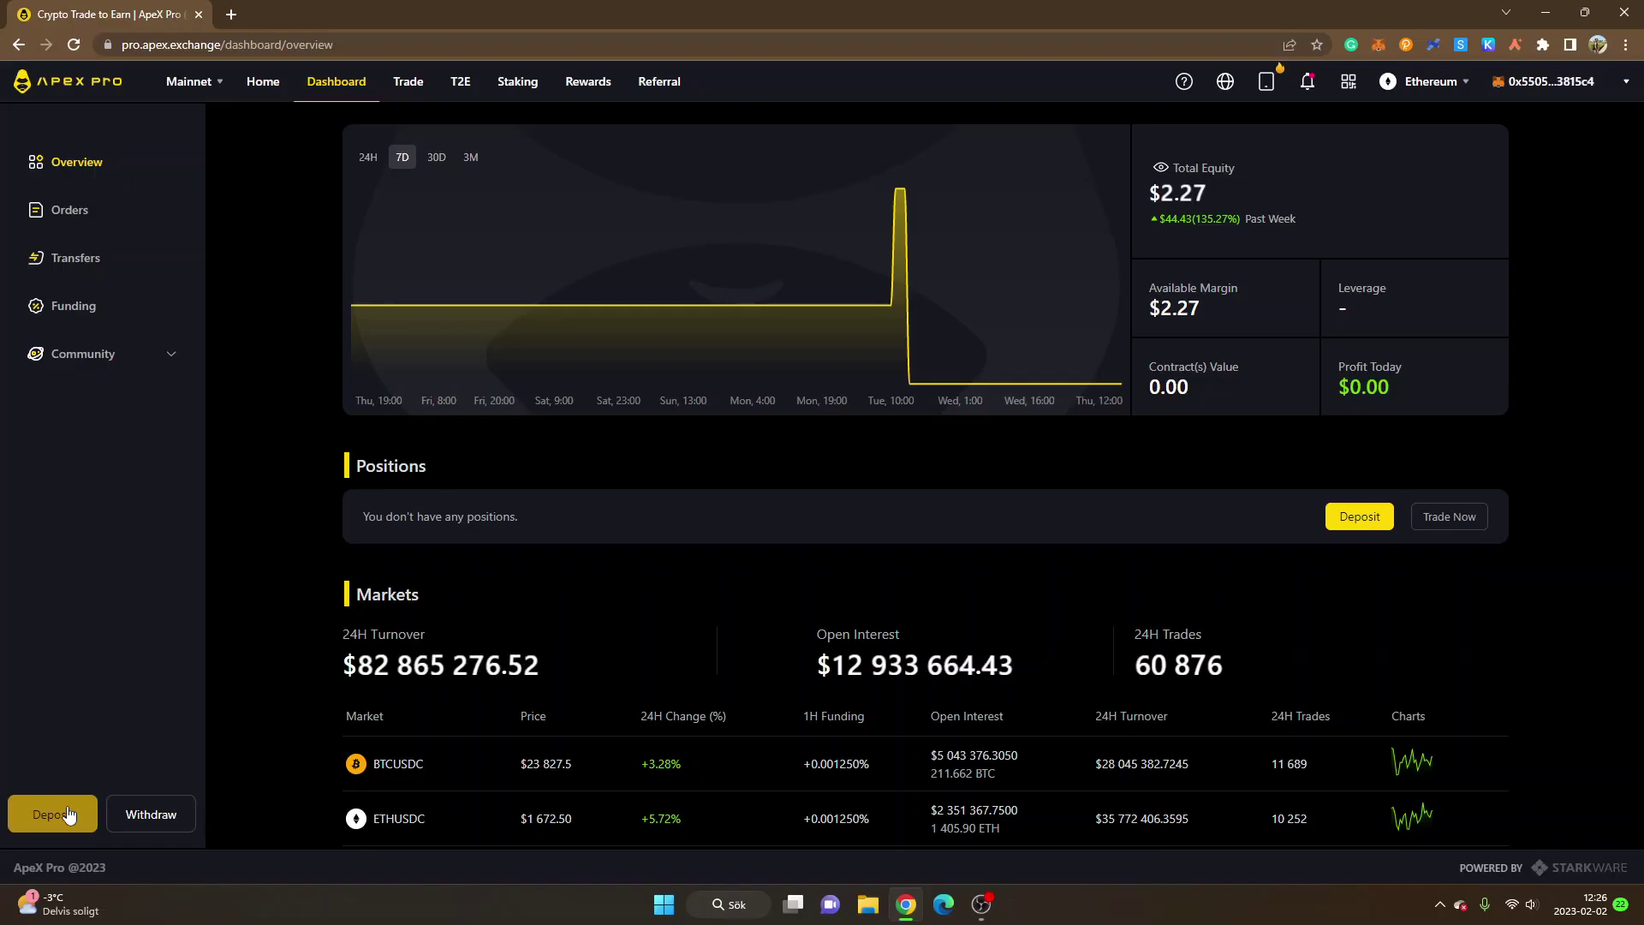
- Start a deposit from the dashboard and choose Ethereum as the source network
{"action": "scroll", "coordinate": [298, 463], "scroll_direction": "down", "scroll_amount": 5}
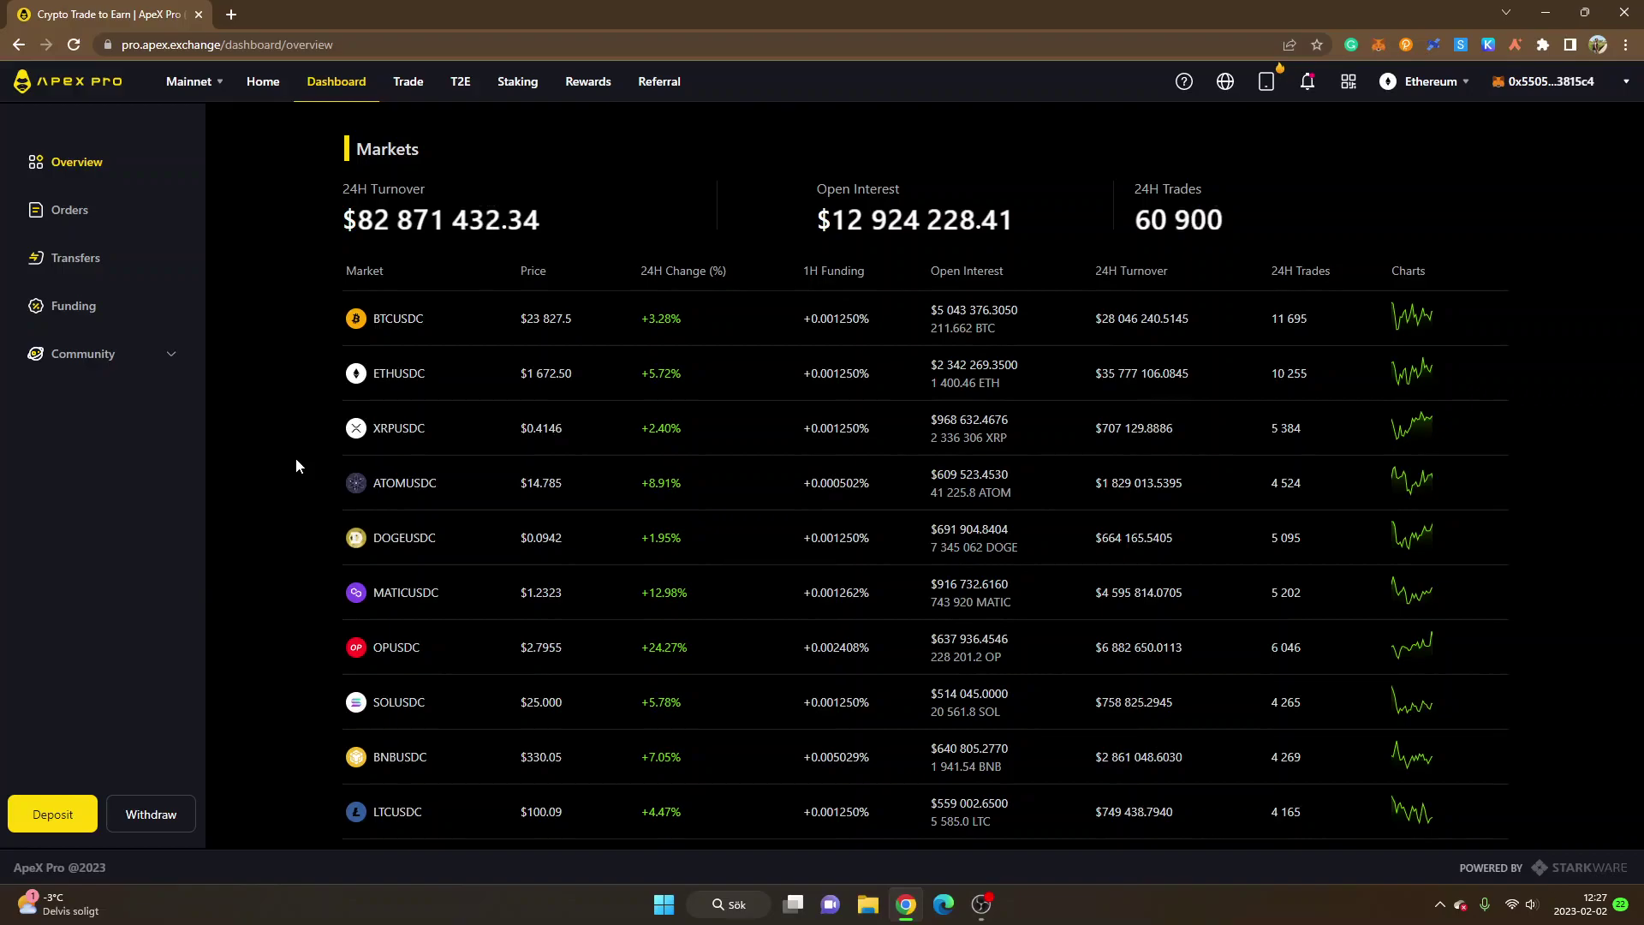
{"action": "left_click", "coordinate": [52, 817]}
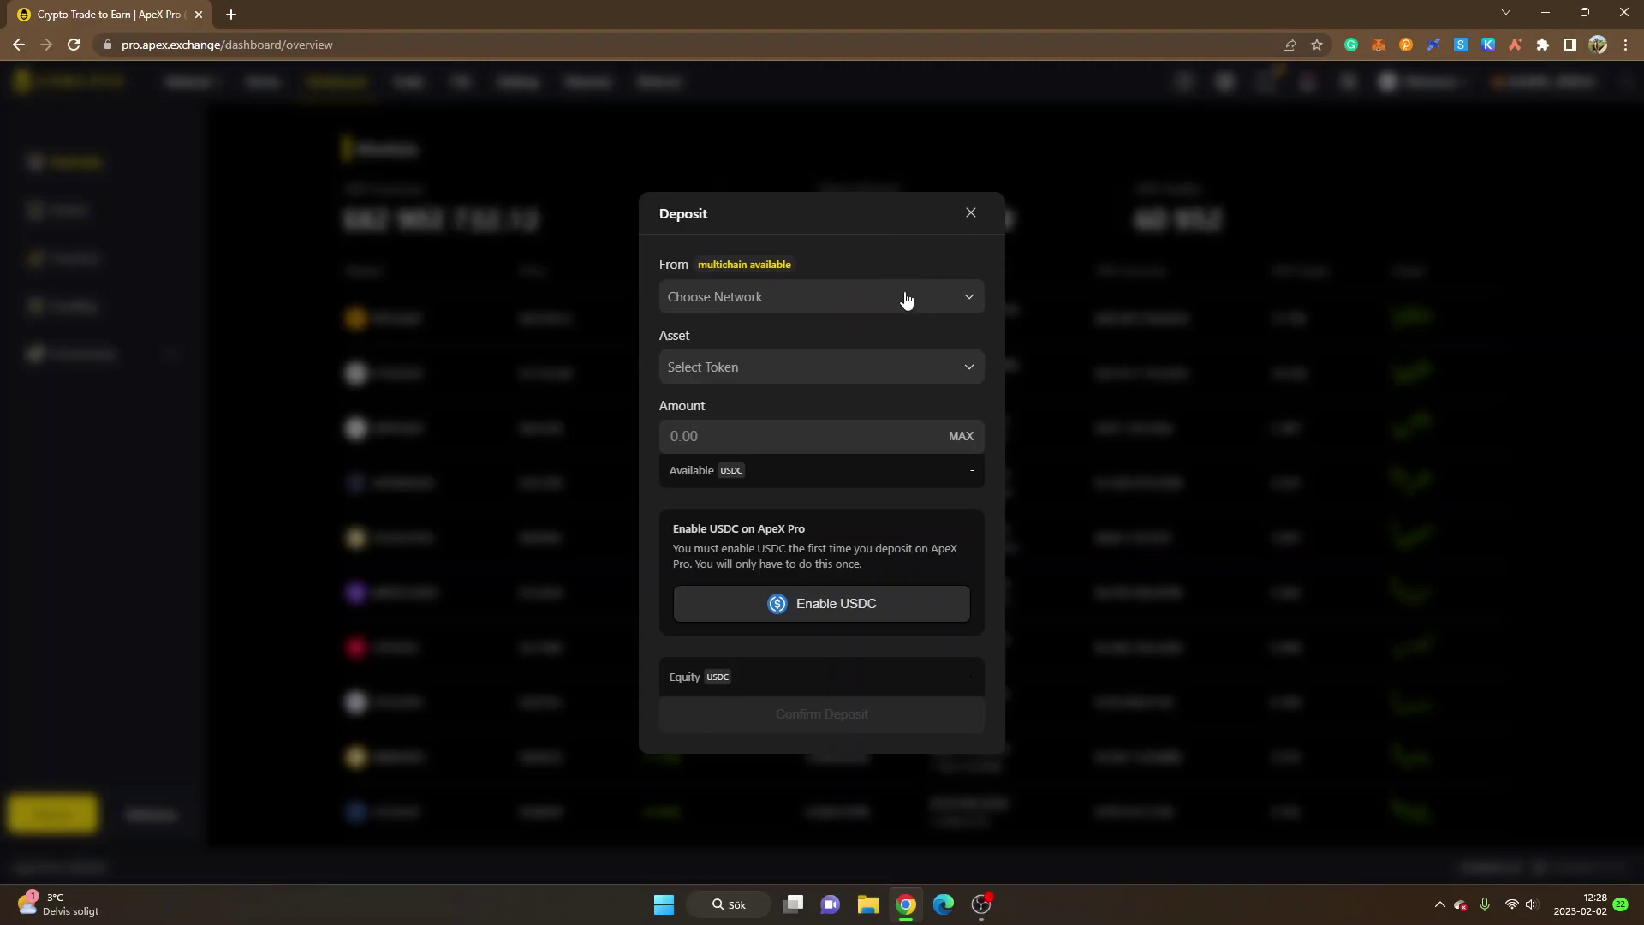
{"action": "left_click", "coordinate": [838, 296]}
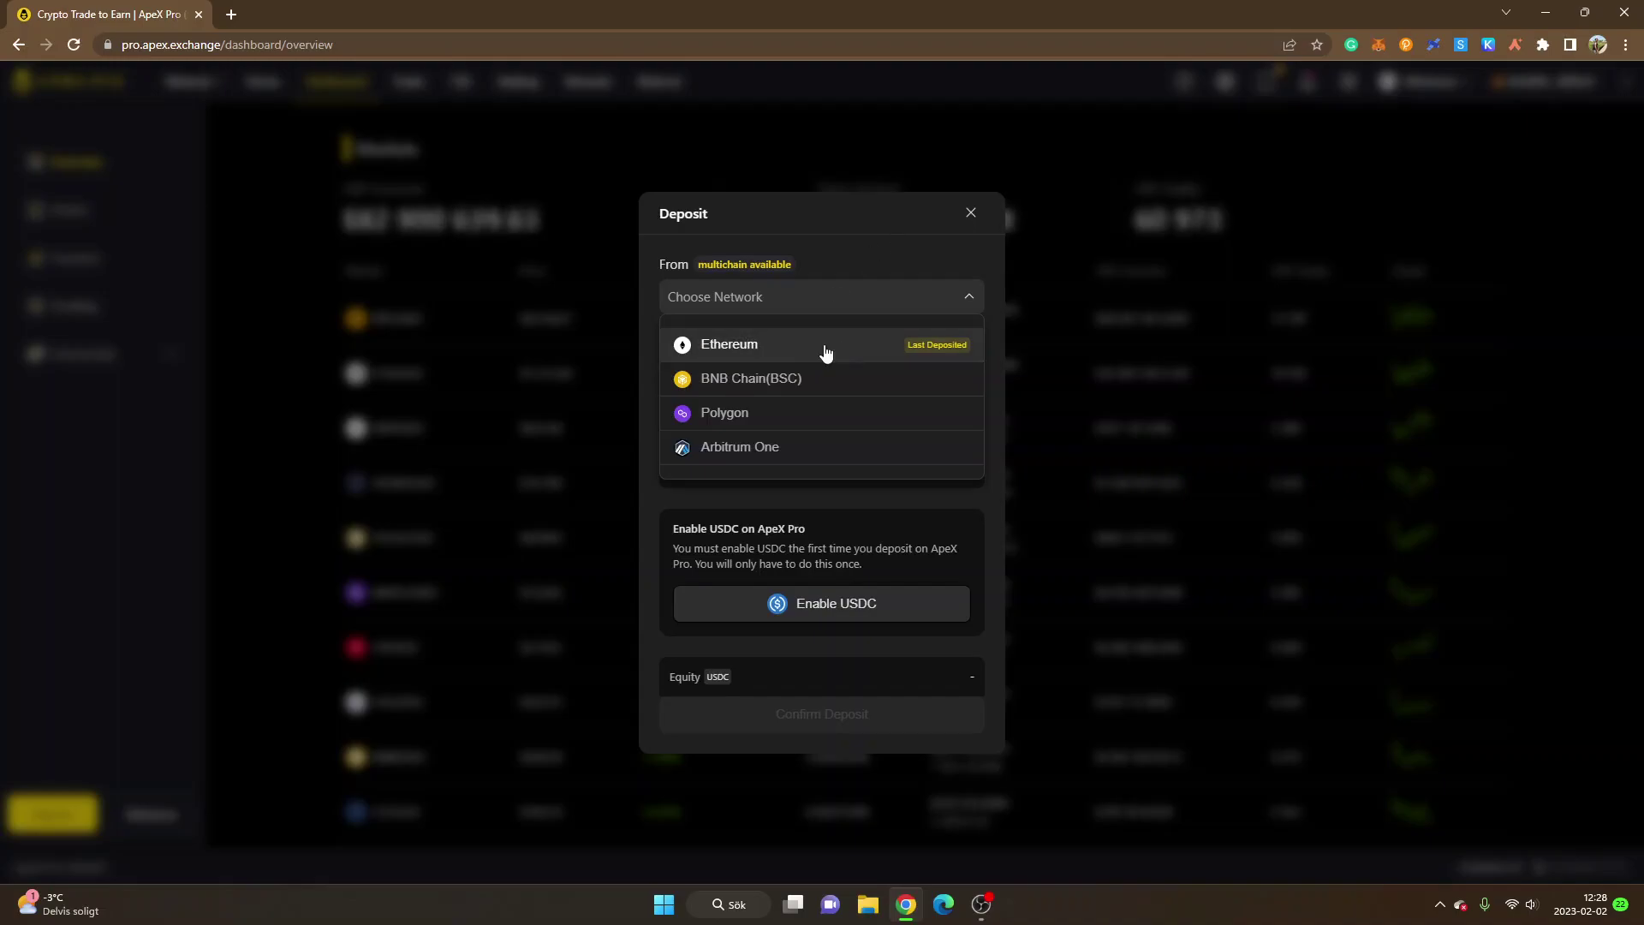
{"action": "left_click", "coordinate": [738, 351]}
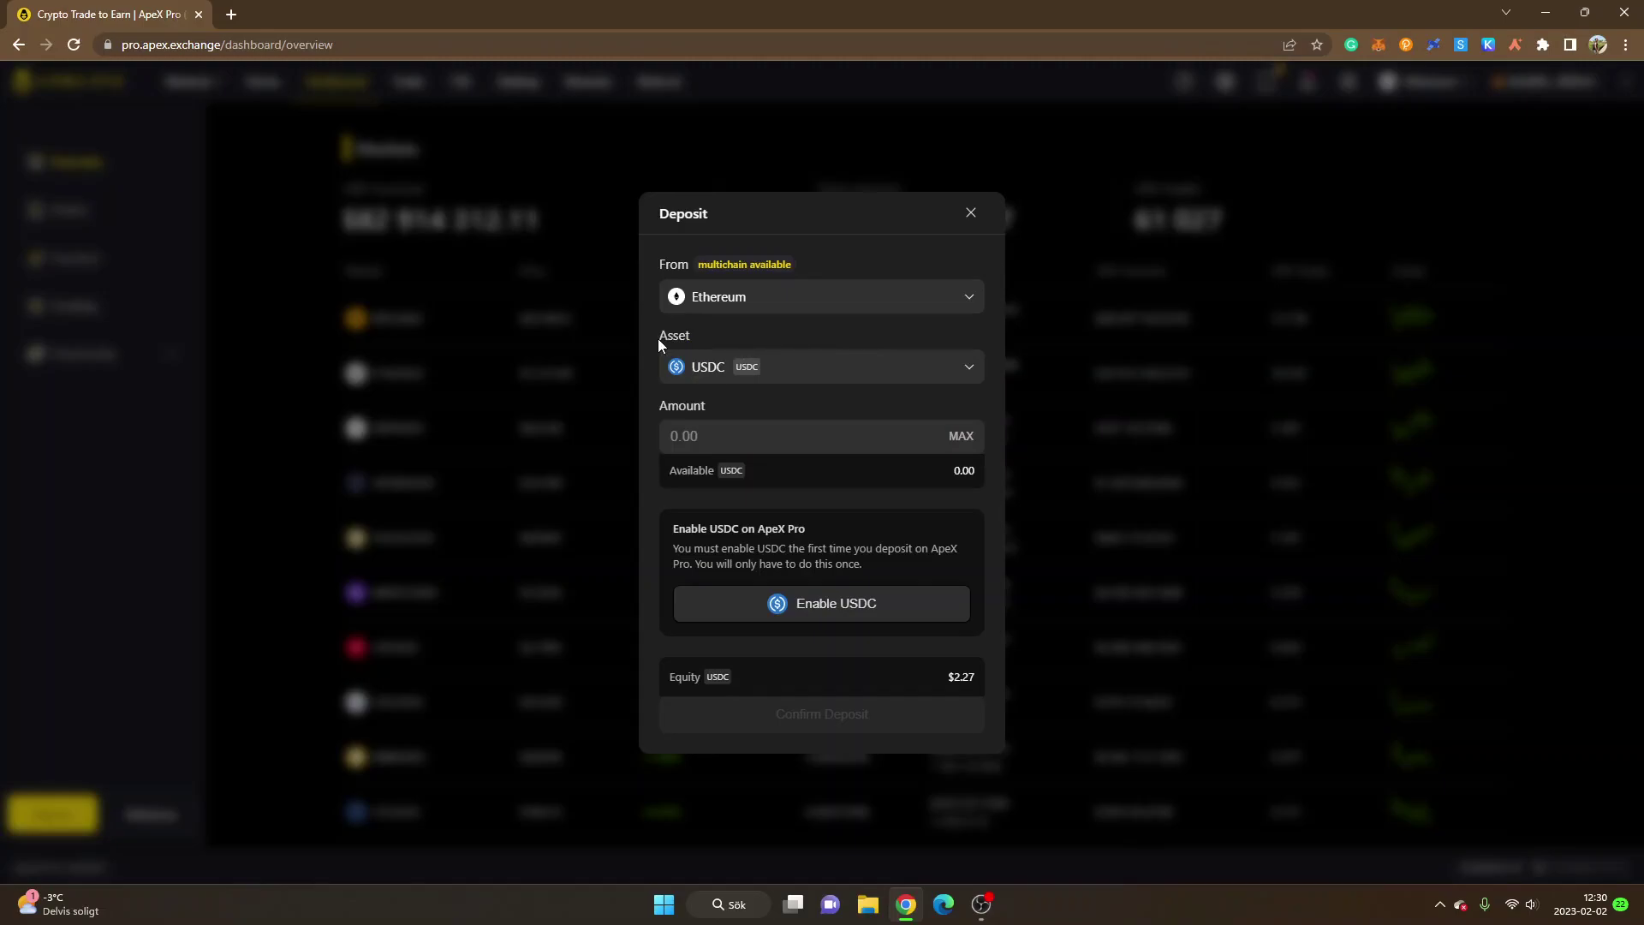
- Examine the deposit form's available assets, its amount field and the option to enable USDC
{"action": "left_click", "coordinate": [814, 372]}
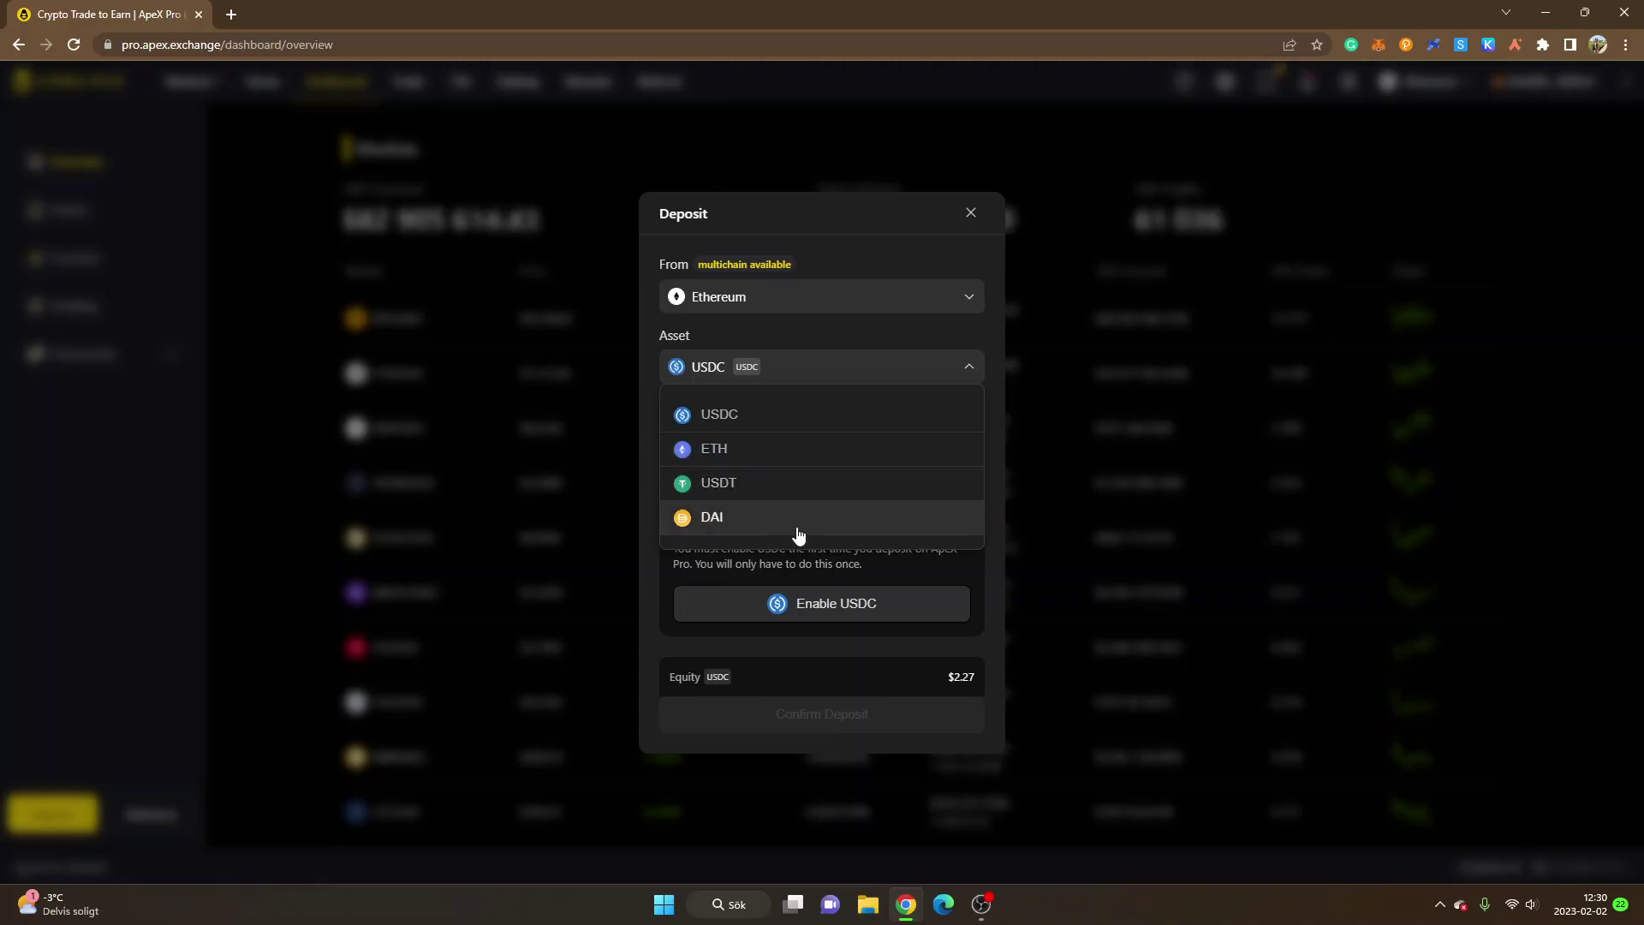
{"action": "left_click", "coordinate": [782, 373]}
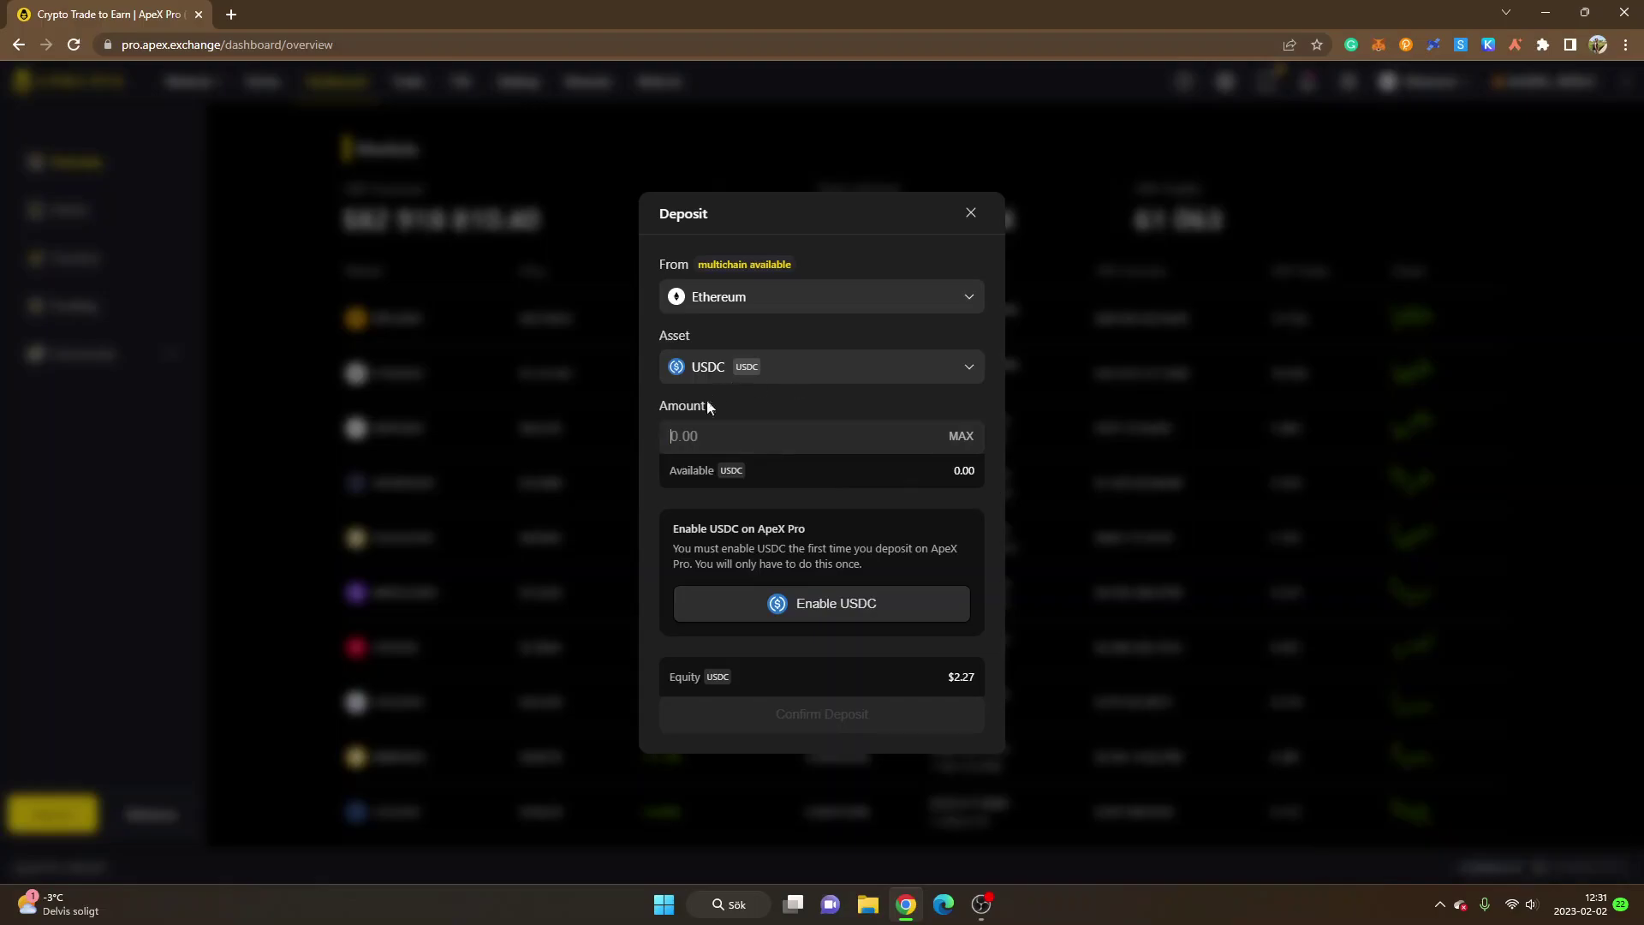
{"action": "left_click", "coordinate": [687, 438]}
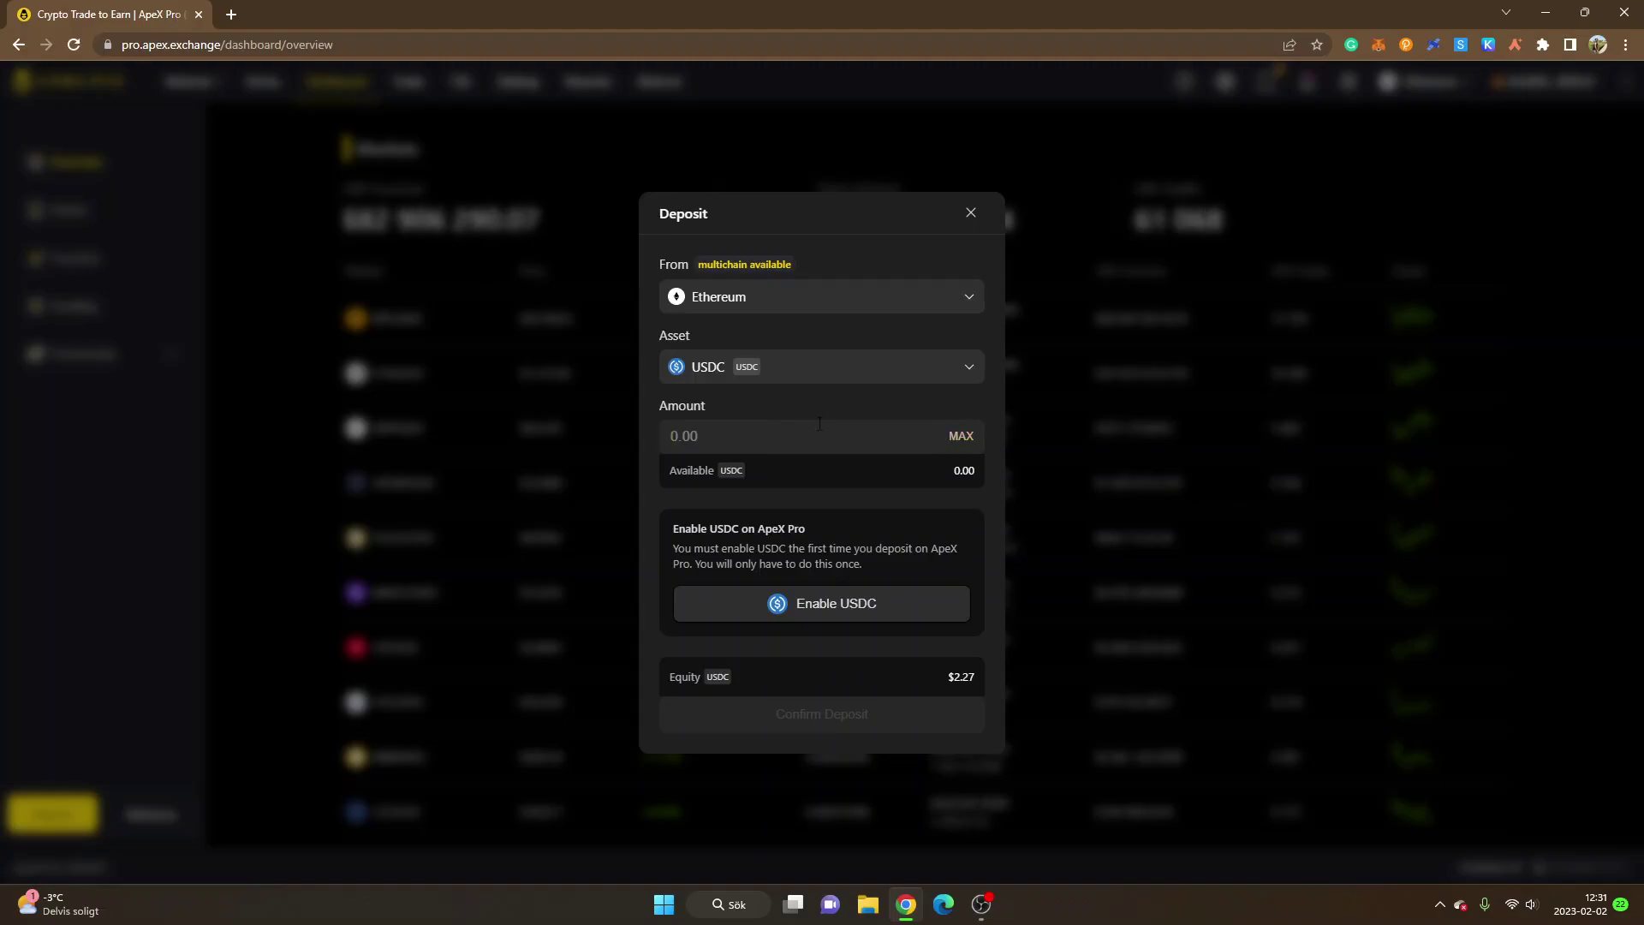
{"action": "left_click", "coordinate": [818, 607]}
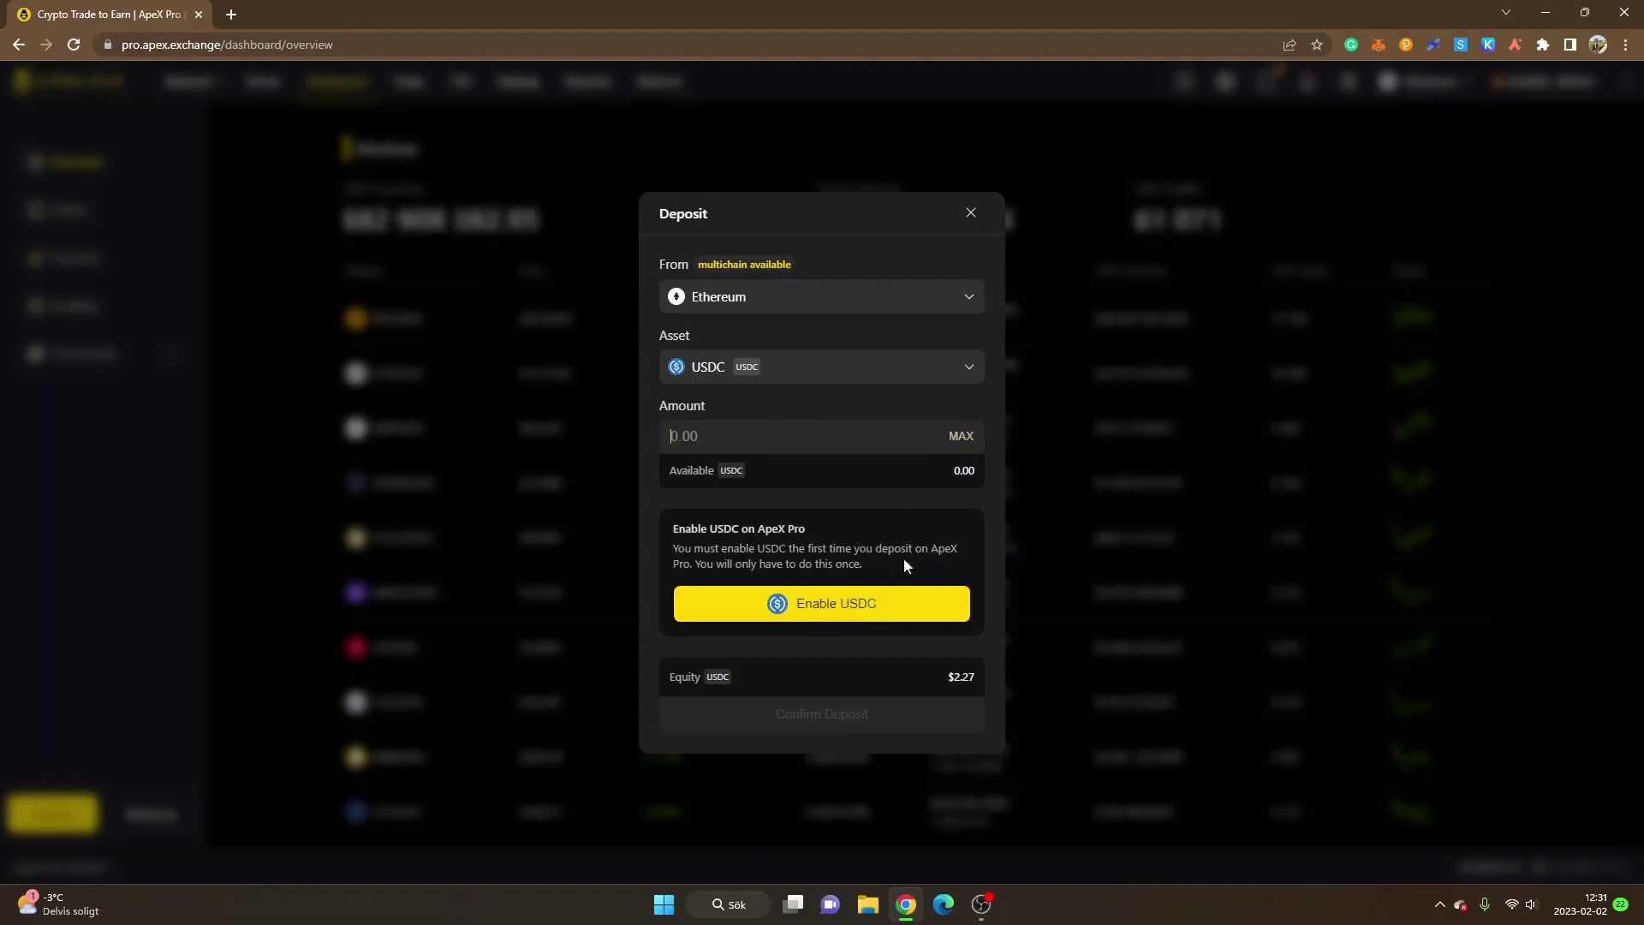
{"action": "left_click", "coordinate": [832, 606]}
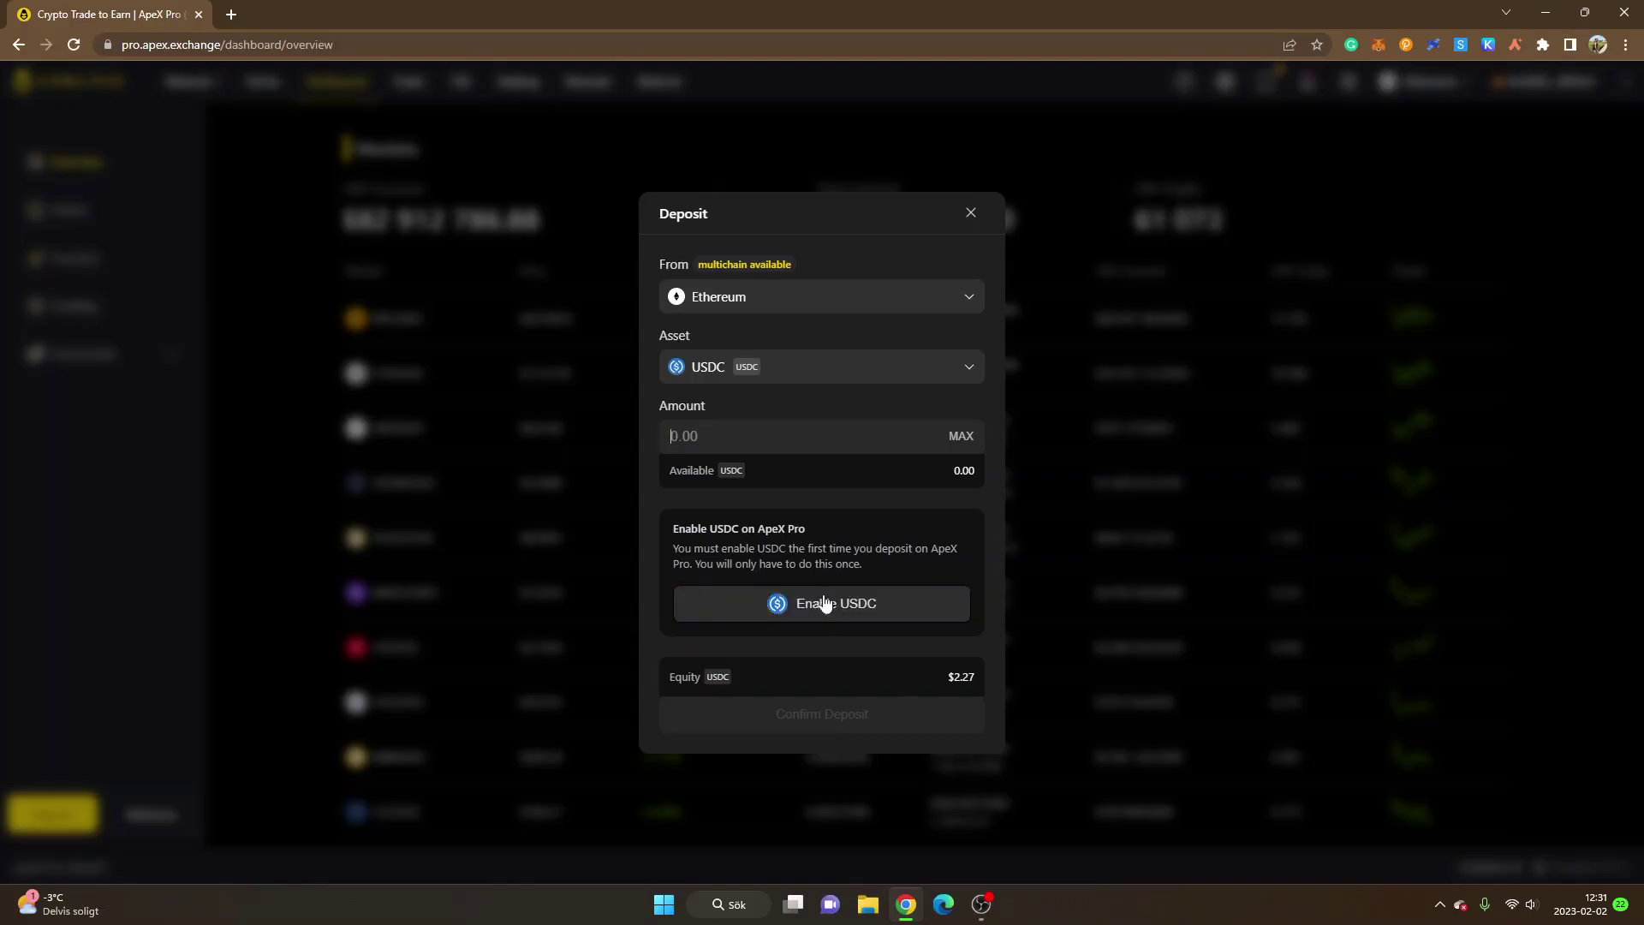
{"action": "left_click", "coordinate": [830, 608]}
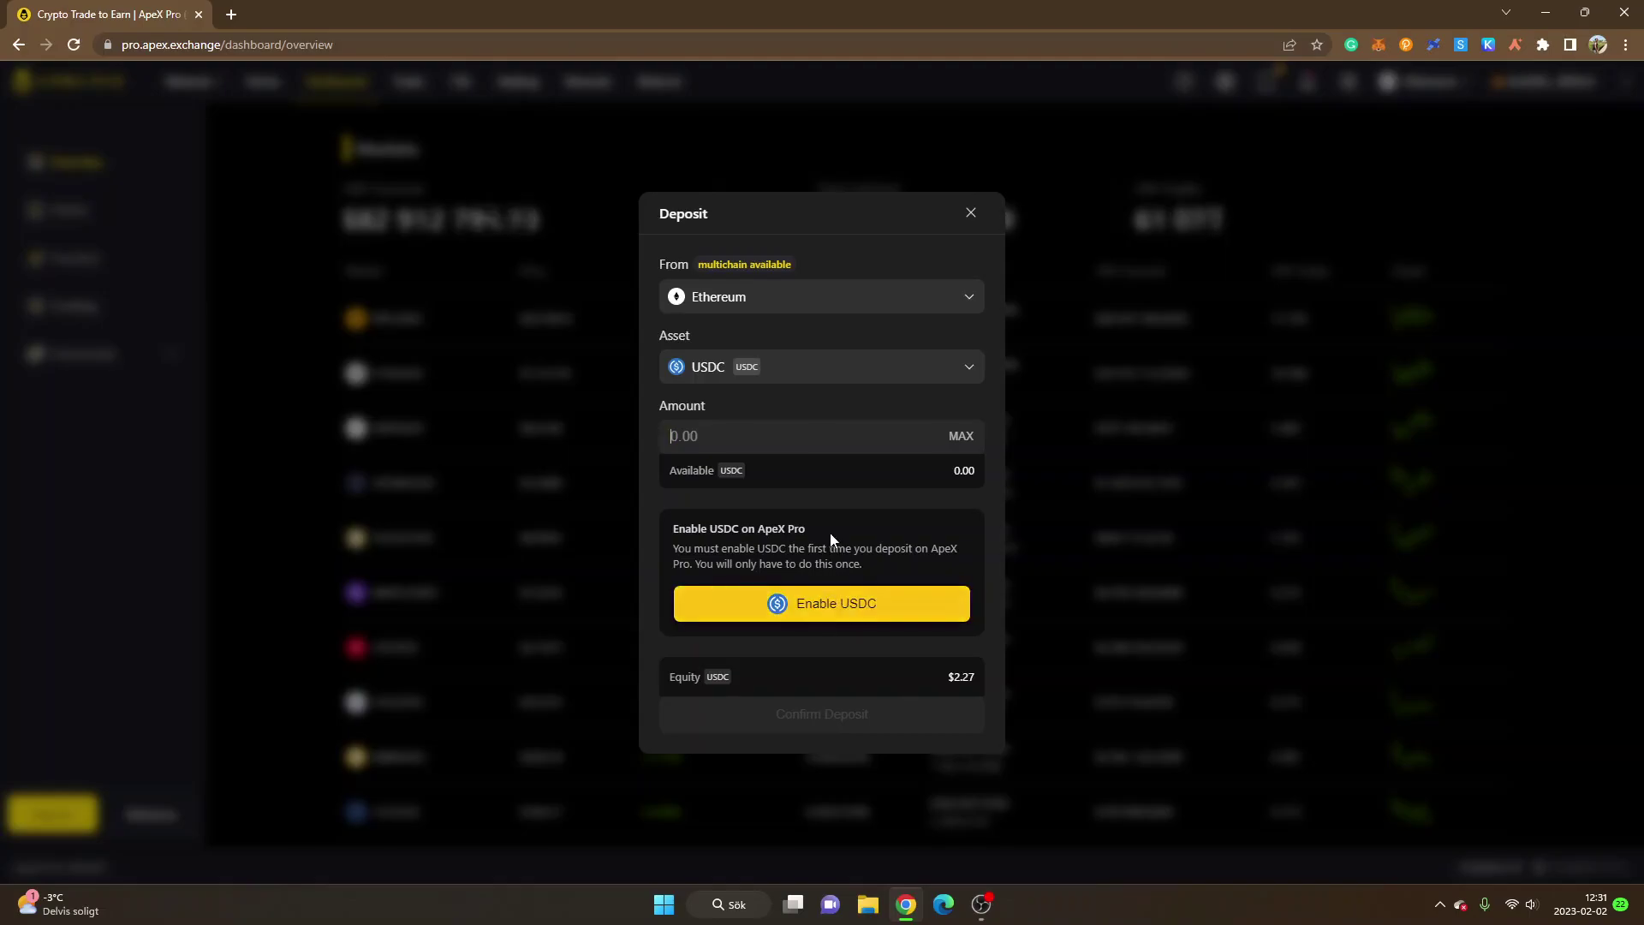
- Try to deposit 0.01 ETH from the Ethereum network and review the gas fee and total in MetaMask
{"action": "left_click", "coordinate": [802, 368]}
{"action": "left_click", "coordinate": [713, 450]}
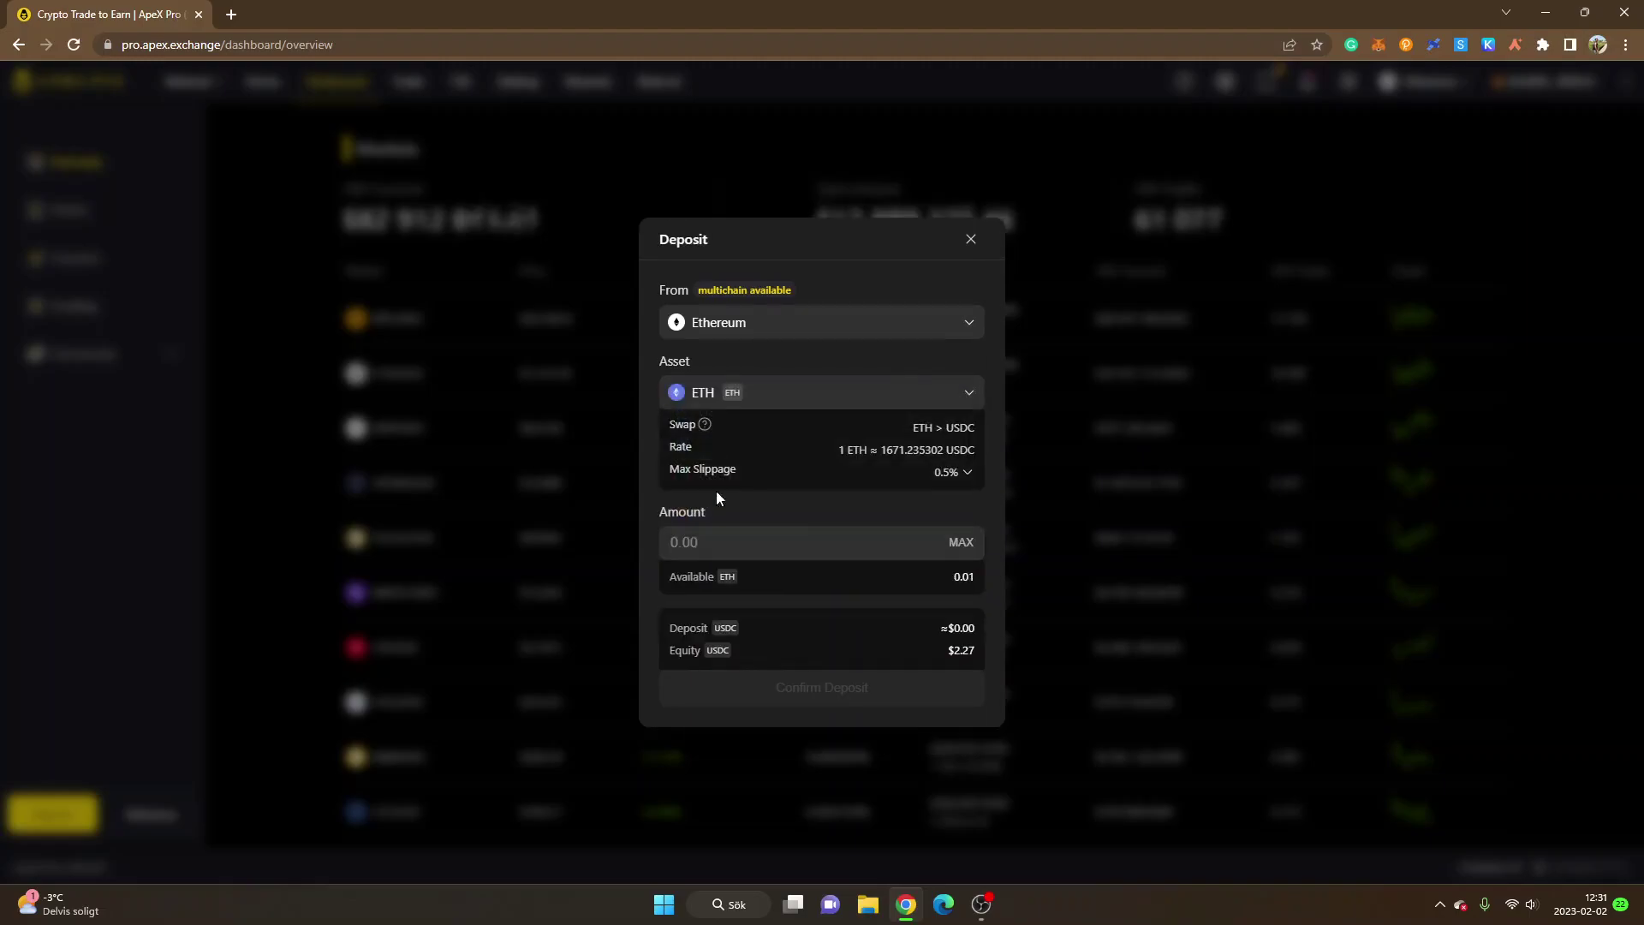
{"action": "left_click", "coordinate": [769, 540]}
{"action": "type", "text": "0.01"}
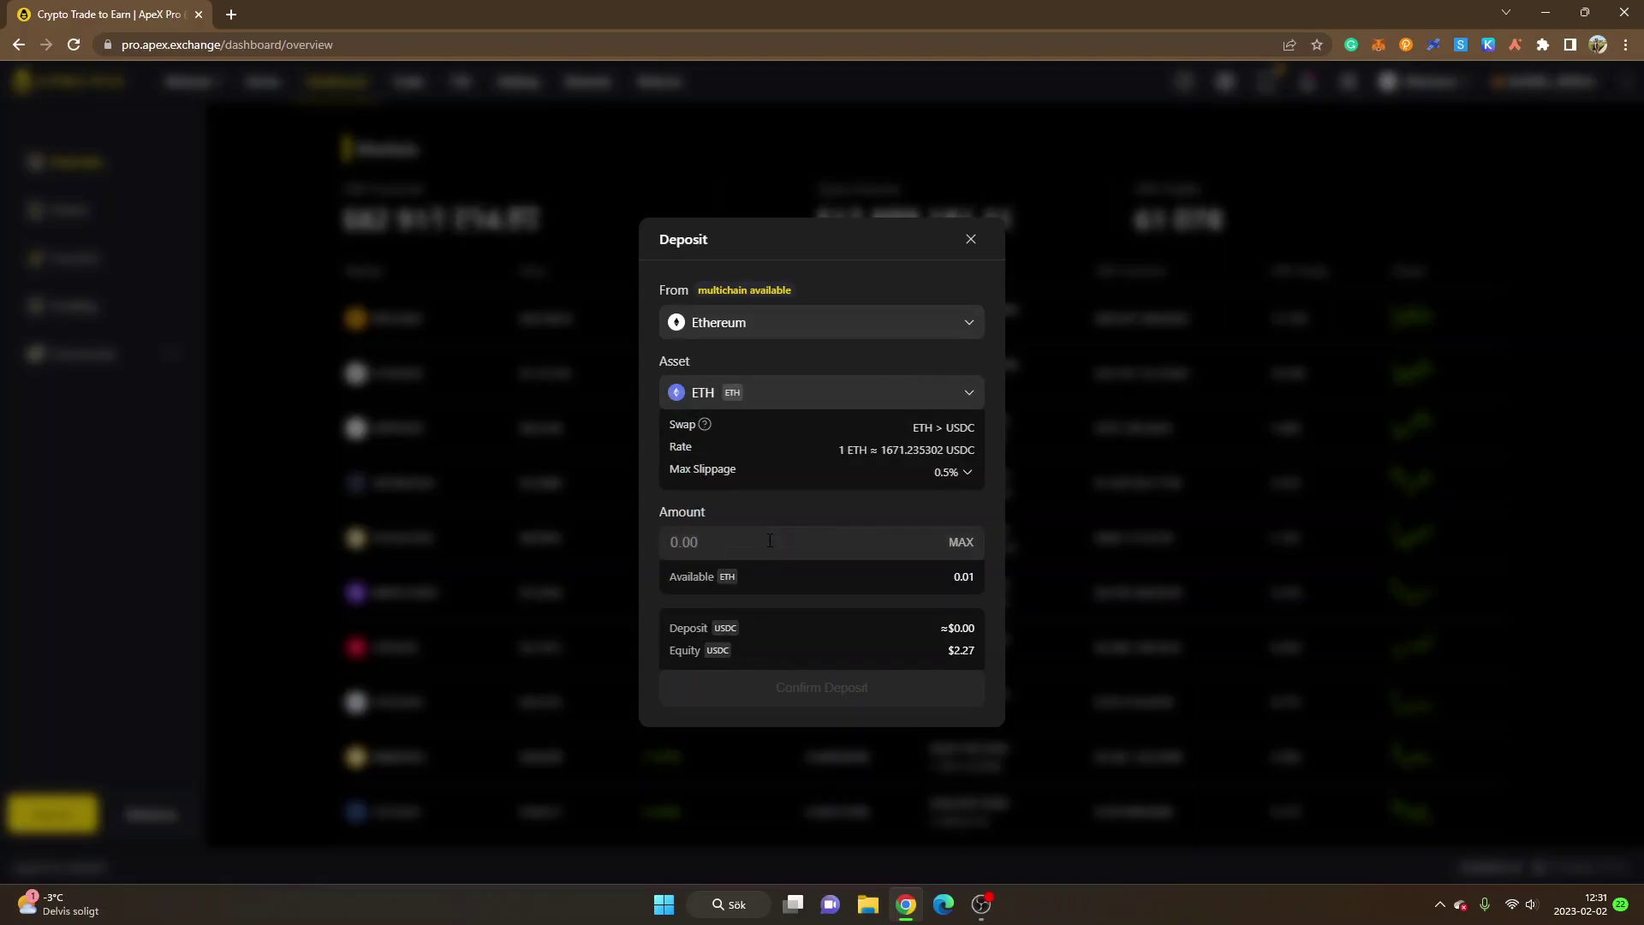
{"action": "left_click", "coordinate": [822, 688]}
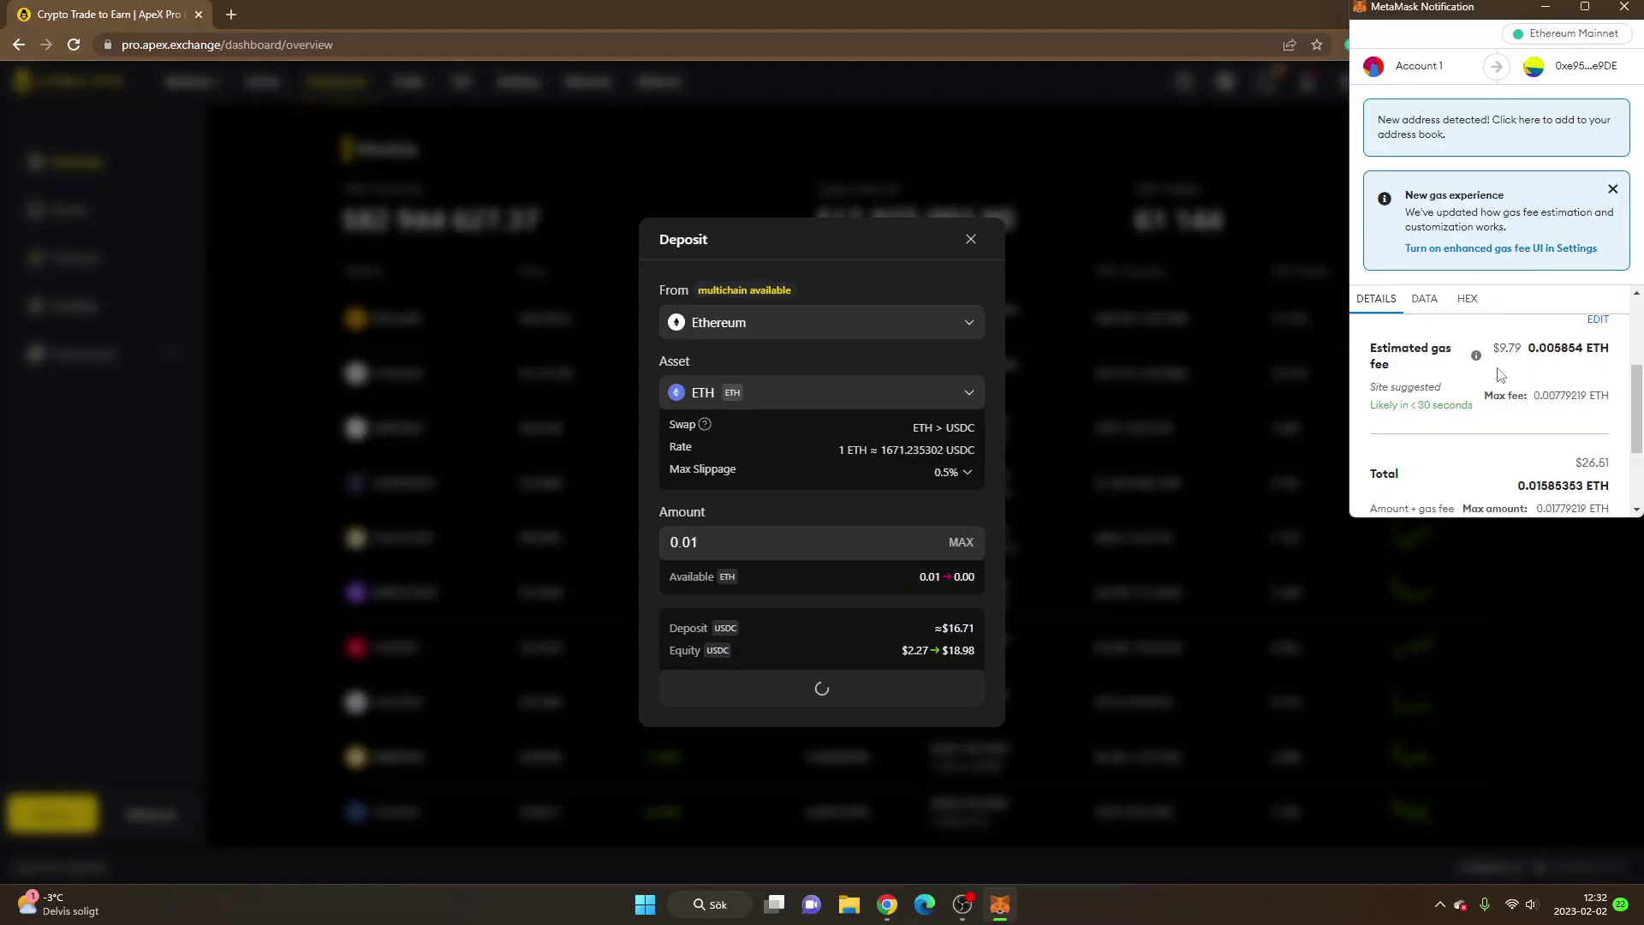
{"action": "scroll", "coordinate": [1499, 374], "scroll_direction": "down", "scroll_amount": 3}
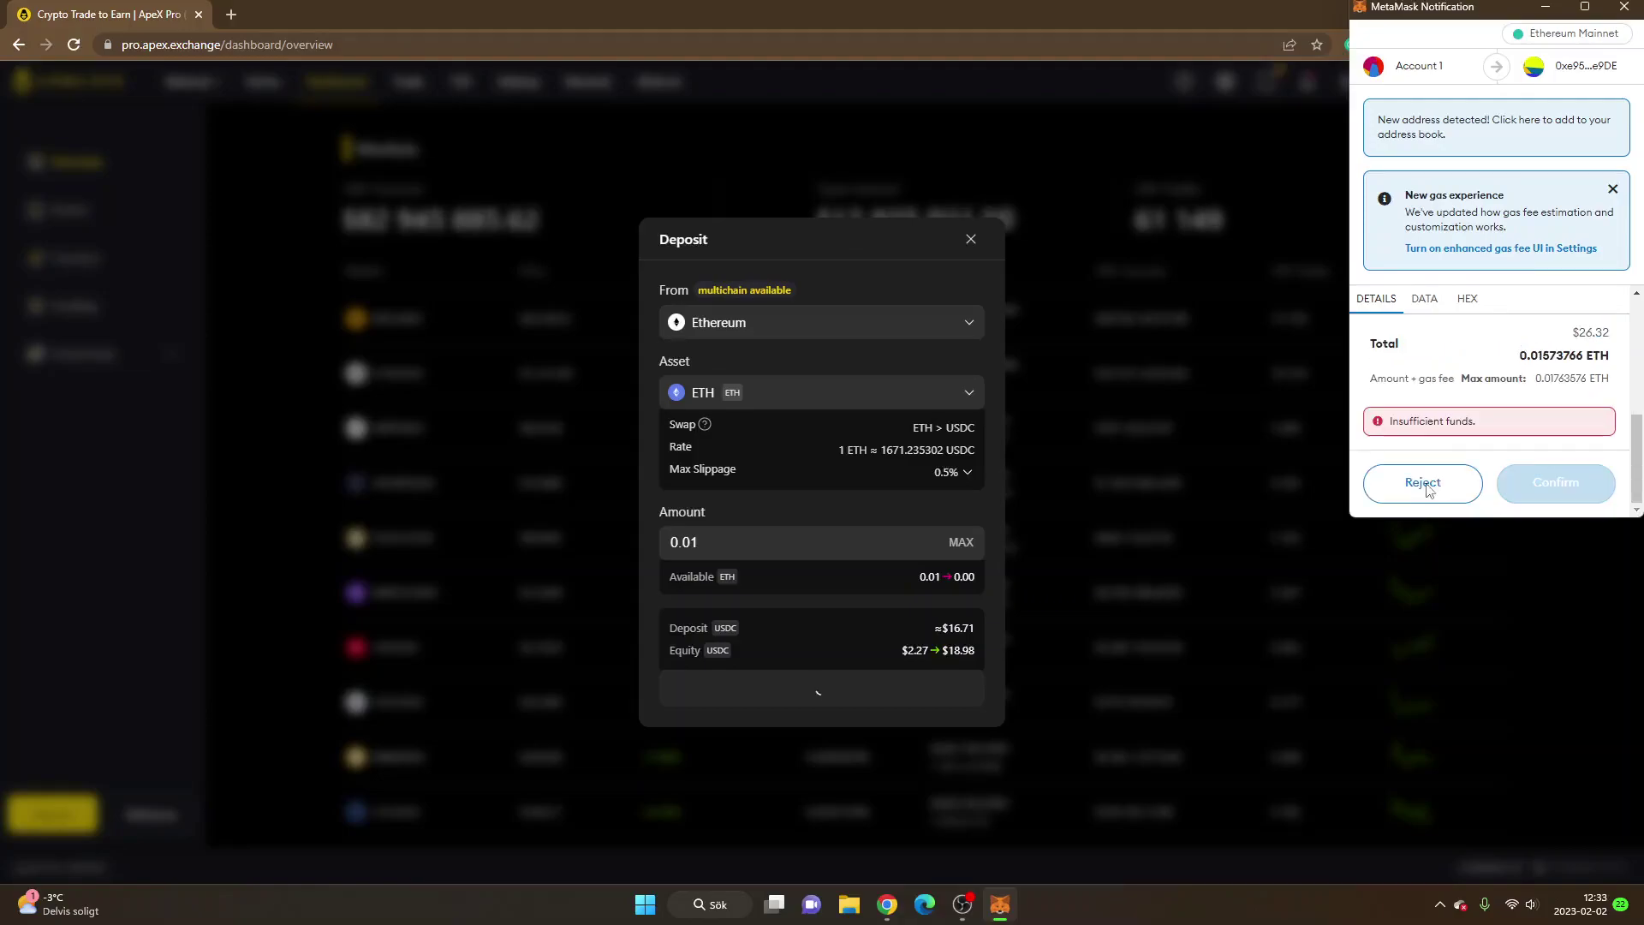
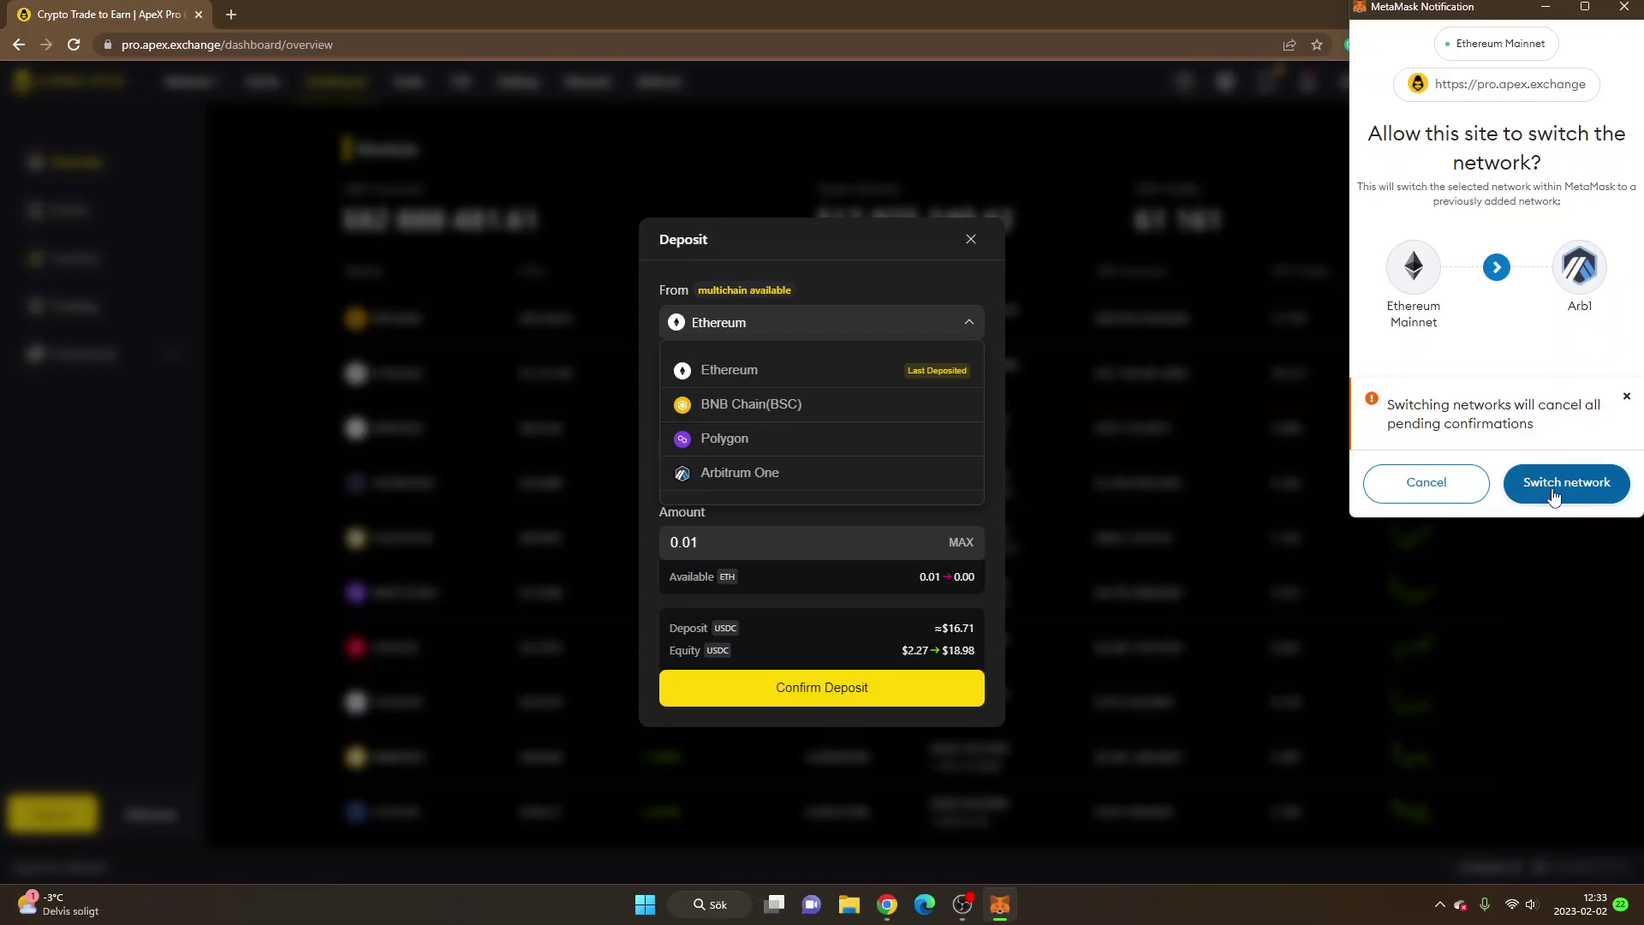
- Switch the deposit network to Arbitrum One and submit a deposit request for 0.01 ETH
{"action": "left_click", "coordinate": [1554, 498]}
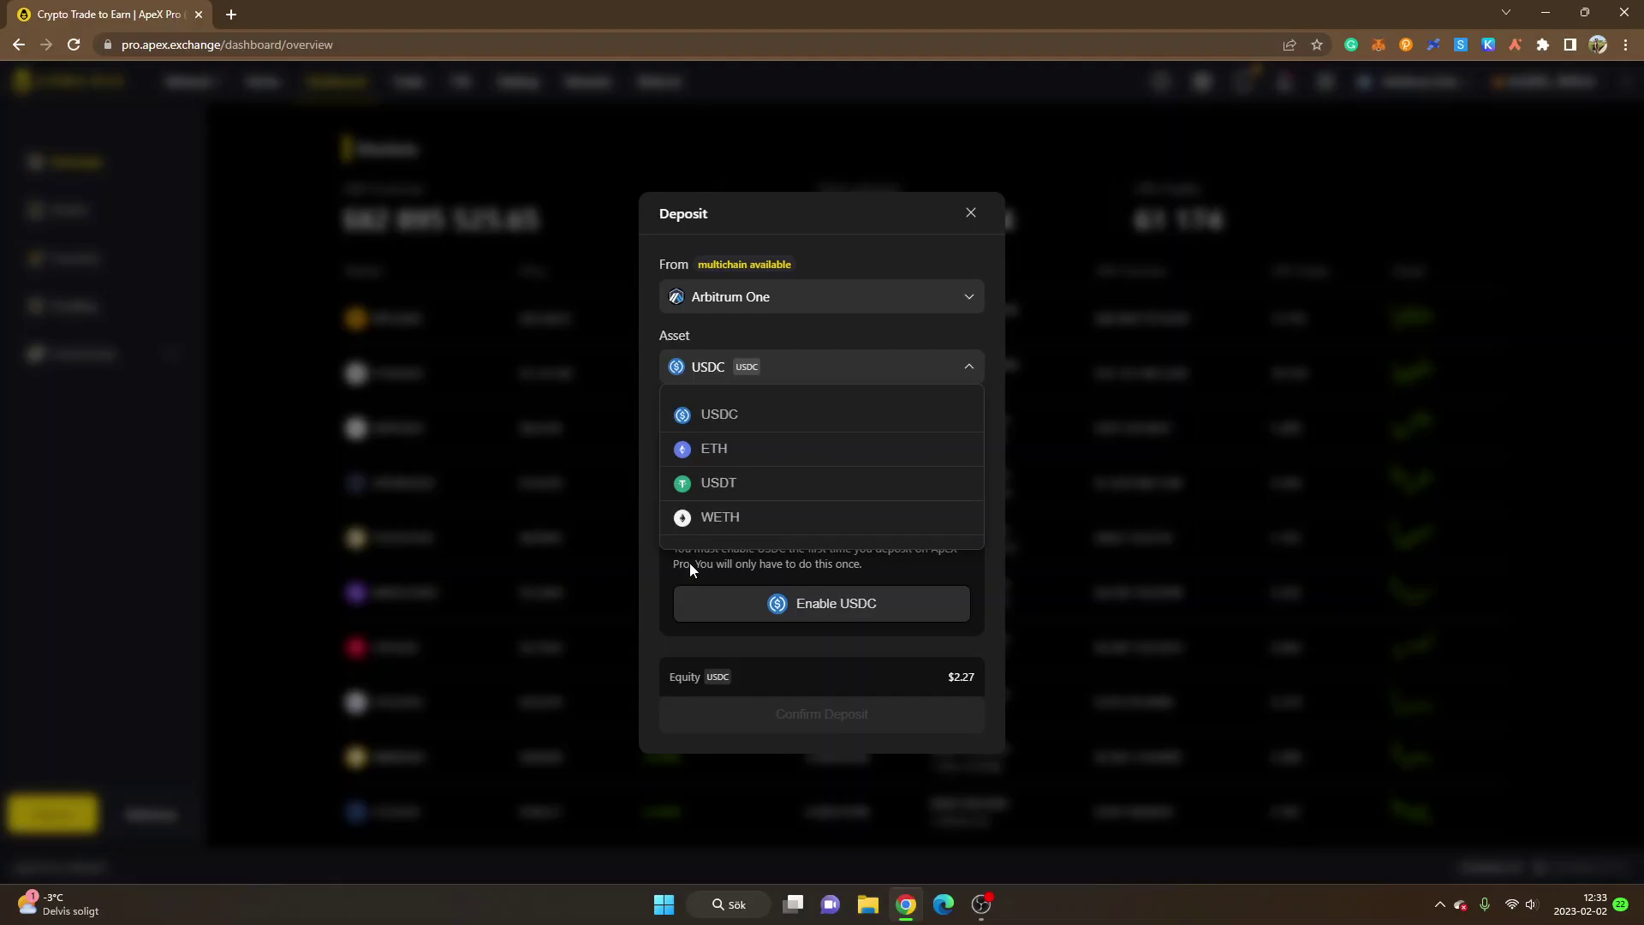
{"action": "left_click", "coordinate": [714, 456]}
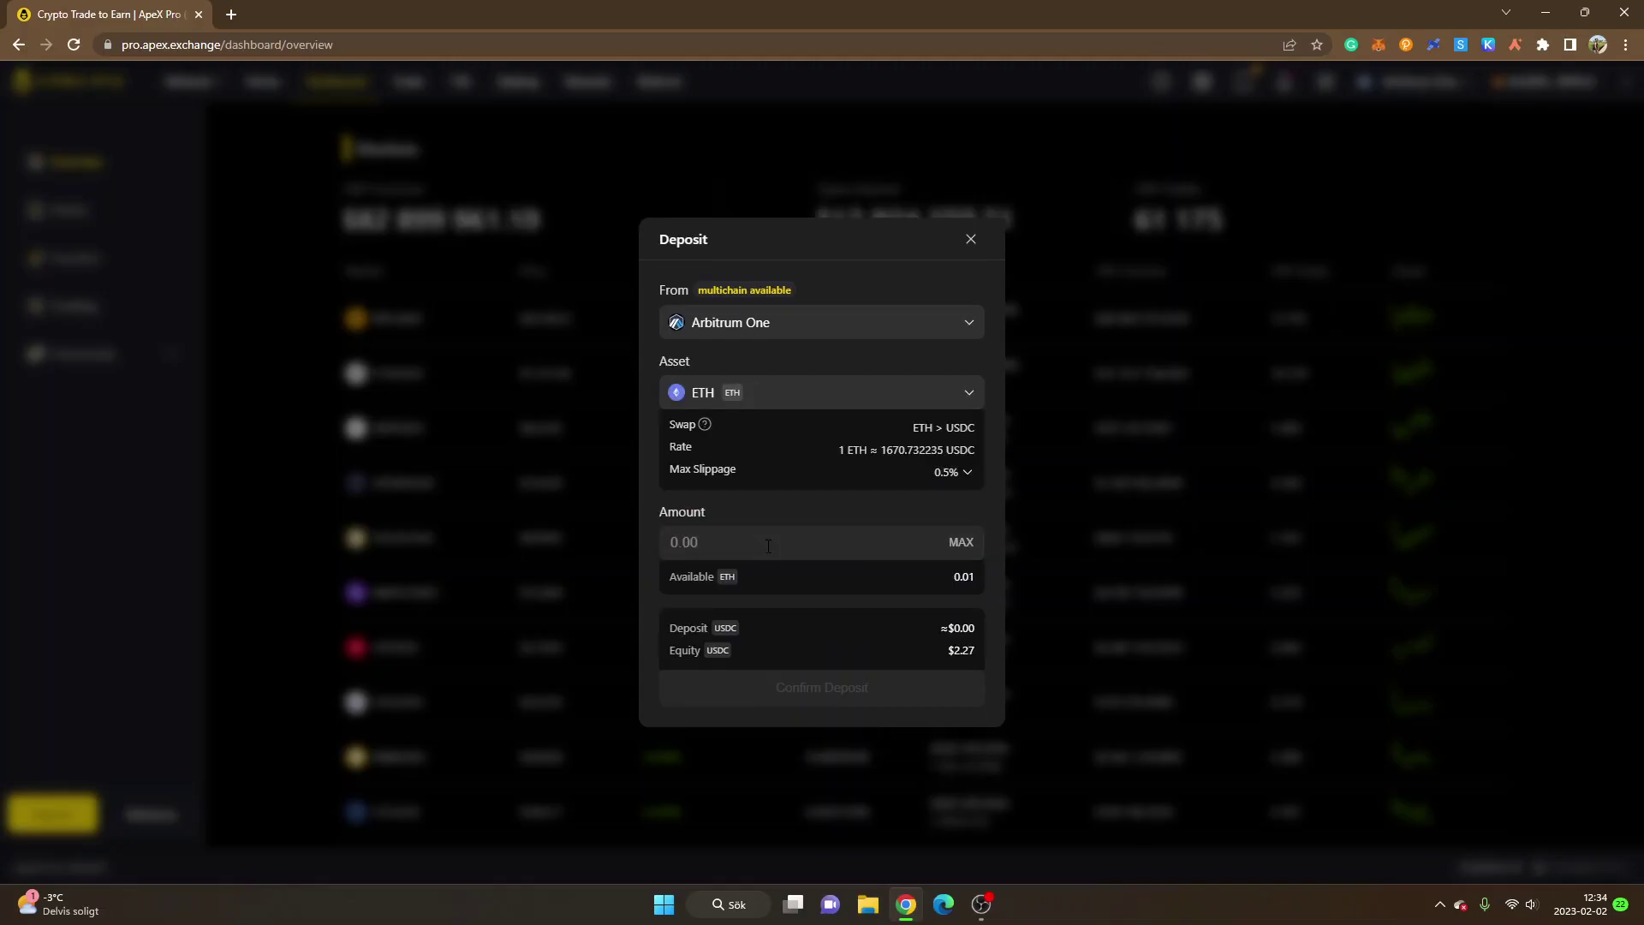
{"action": "left_click", "coordinate": [768, 545]}
{"action": "type", "text": "0.01"}
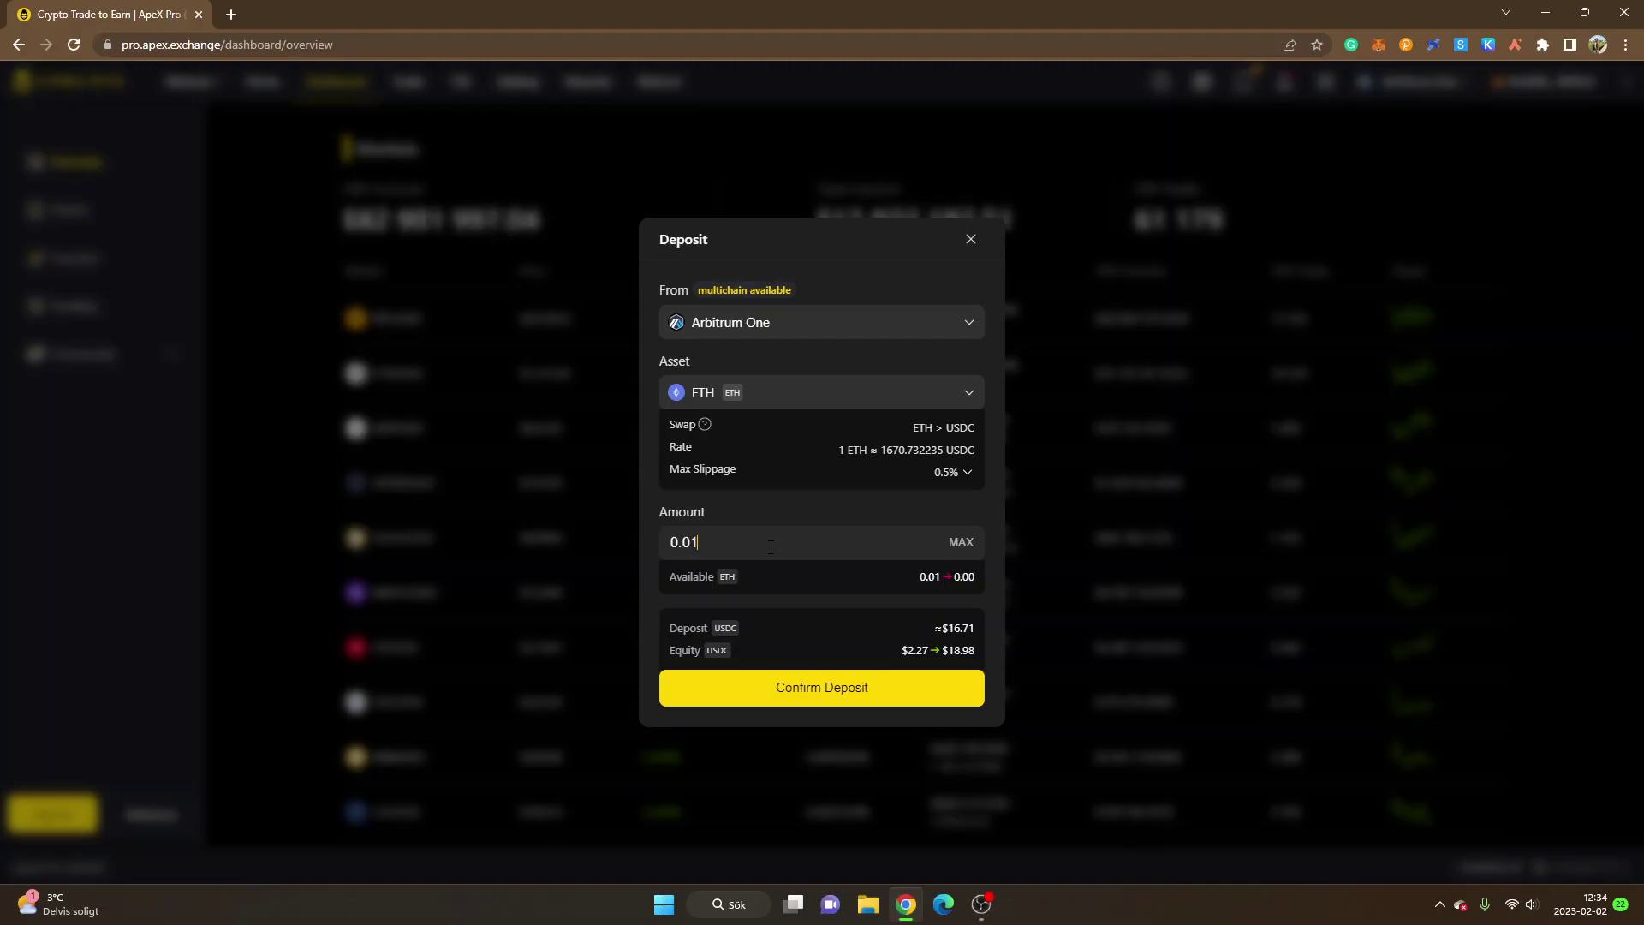
{"action": "left_click", "coordinate": [822, 688]}
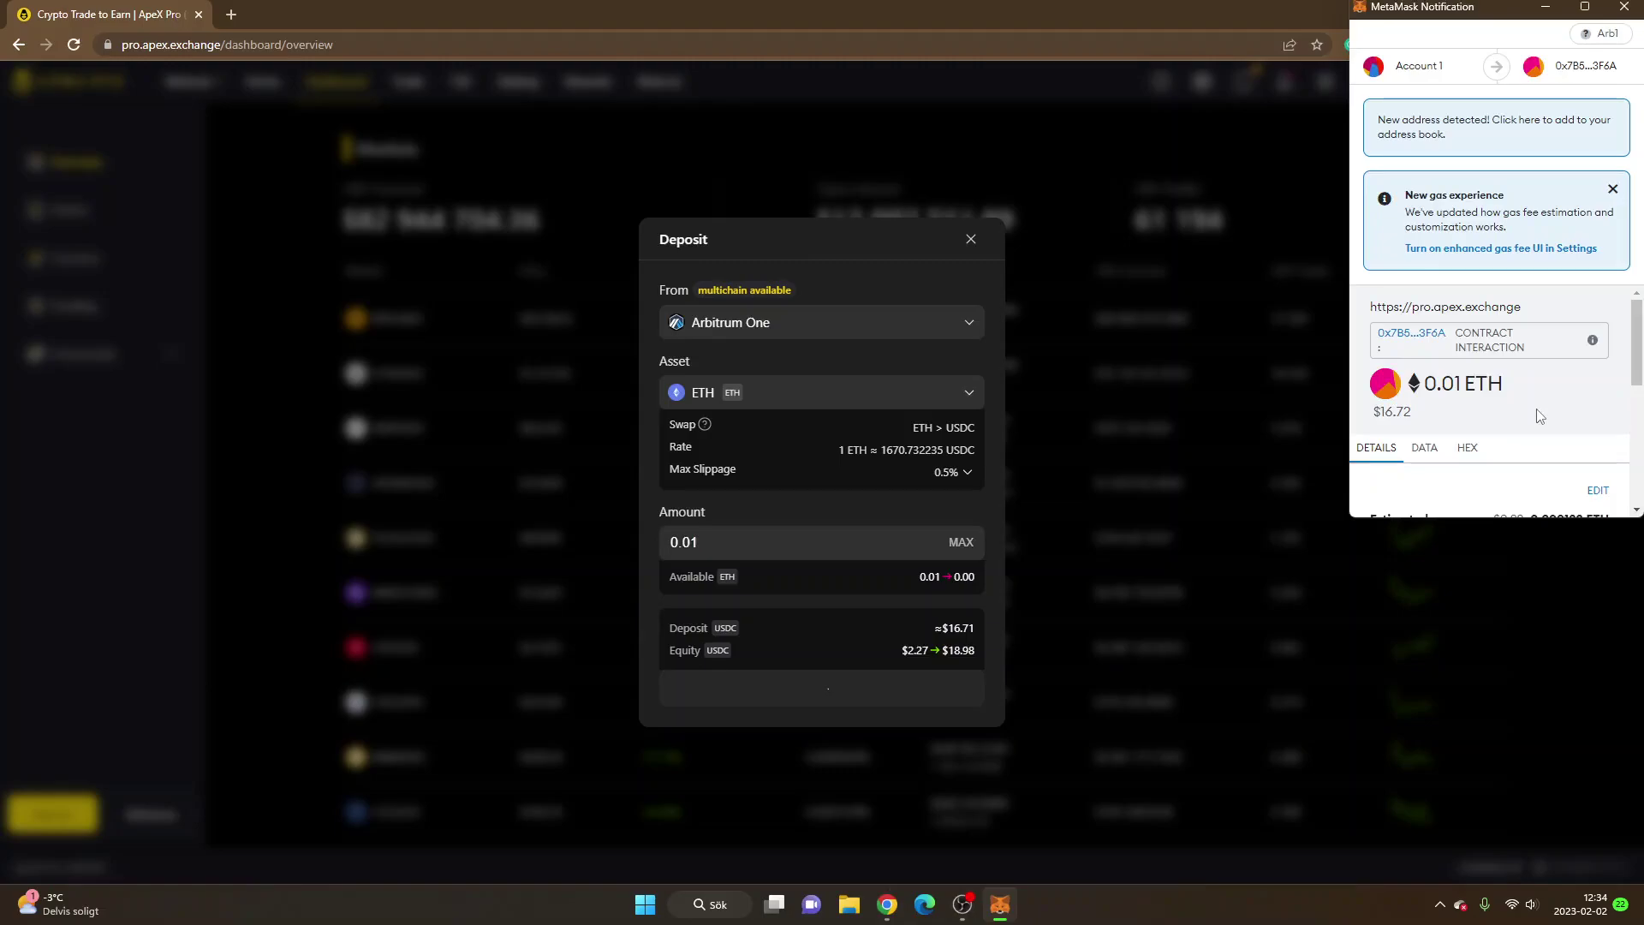
- Review the gas fee, approve a 0.008 ETH deposit from Arbitrum One in MetaMask and dismiss the notification
{"action": "scroll", "coordinate": [1539, 416], "scroll_direction": "down", "scroll_amount": 1}
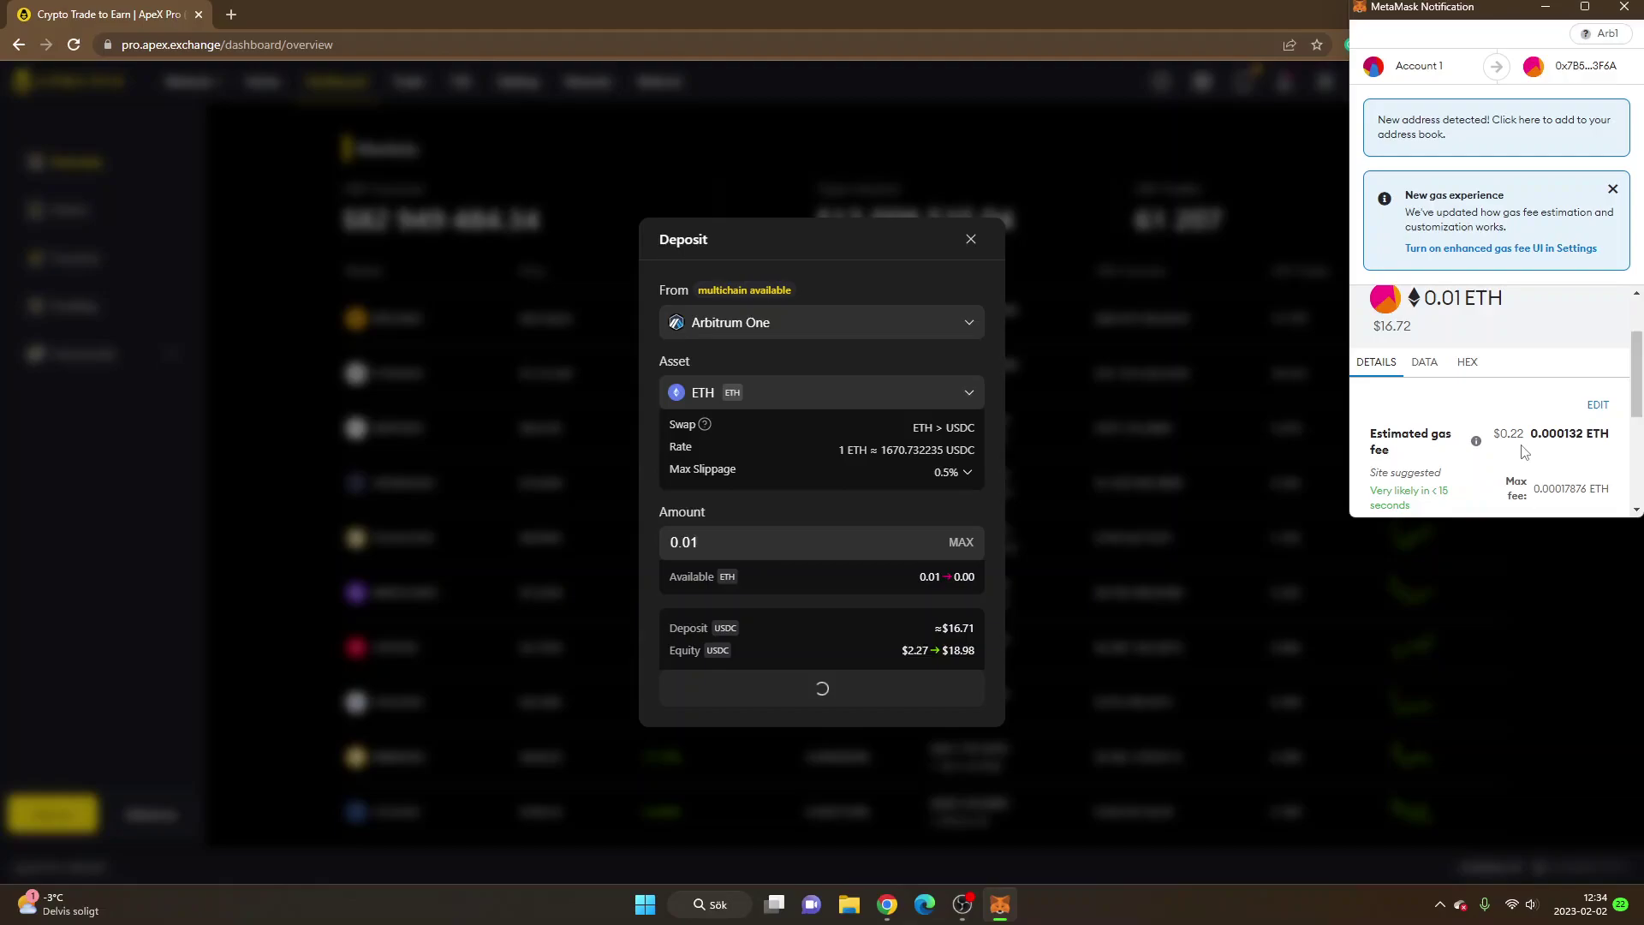
{"action": "scroll", "coordinate": [1524, 452], "scroll_direction": "down", "scroll_amount": 1}
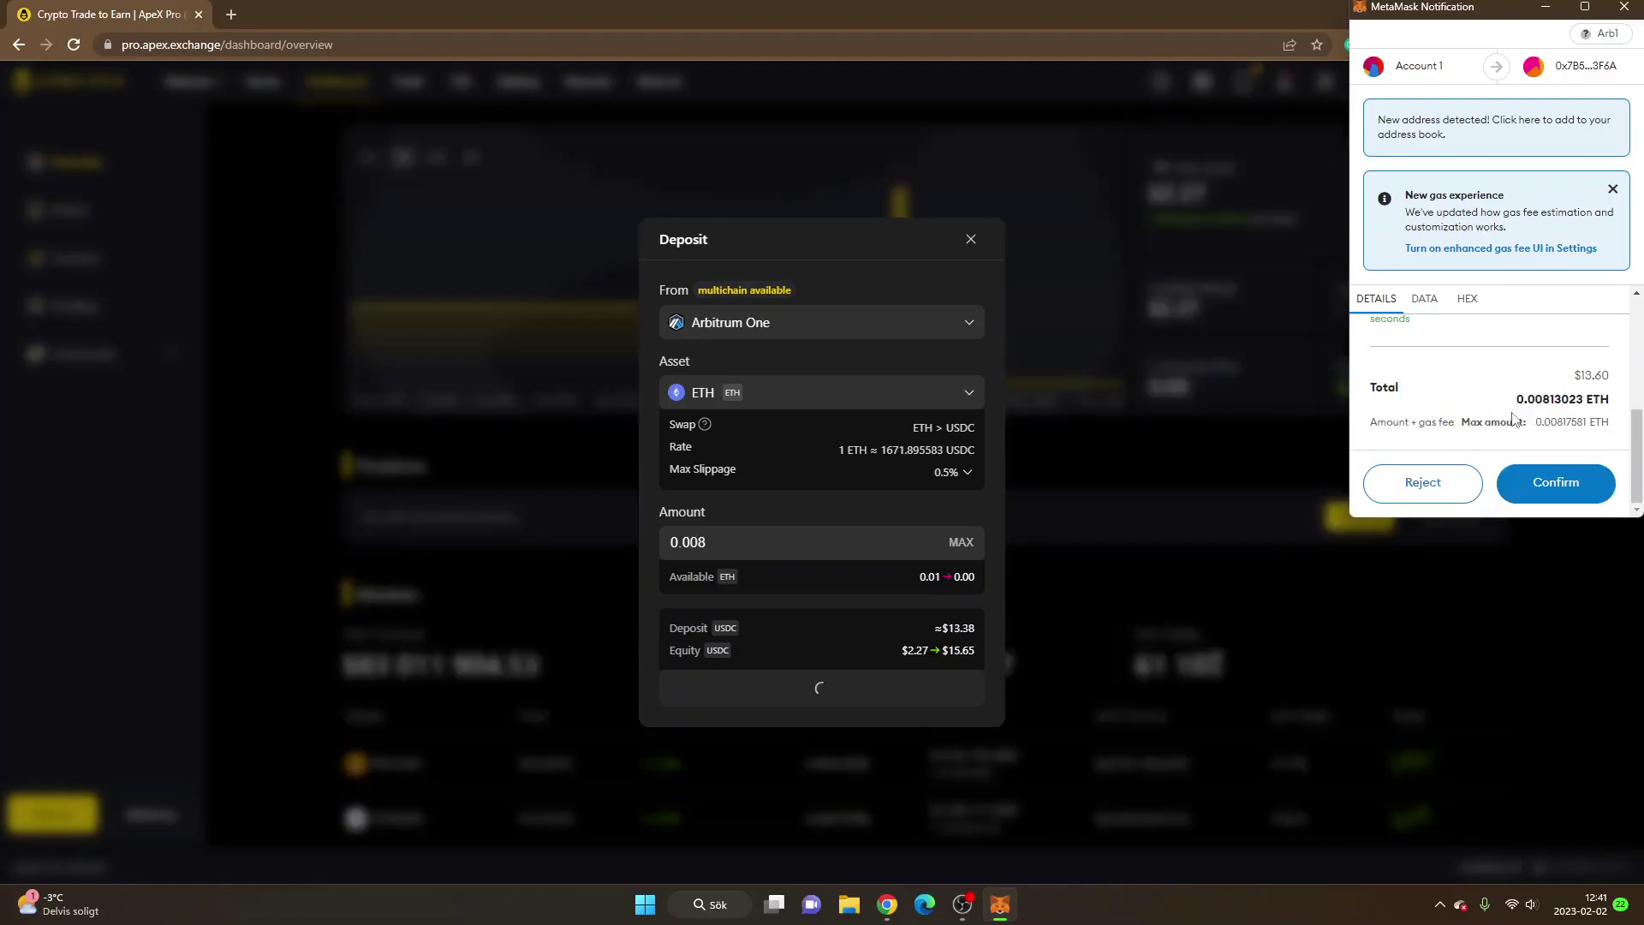
{"action": "left_click", "coordinate": [1556, 482]}
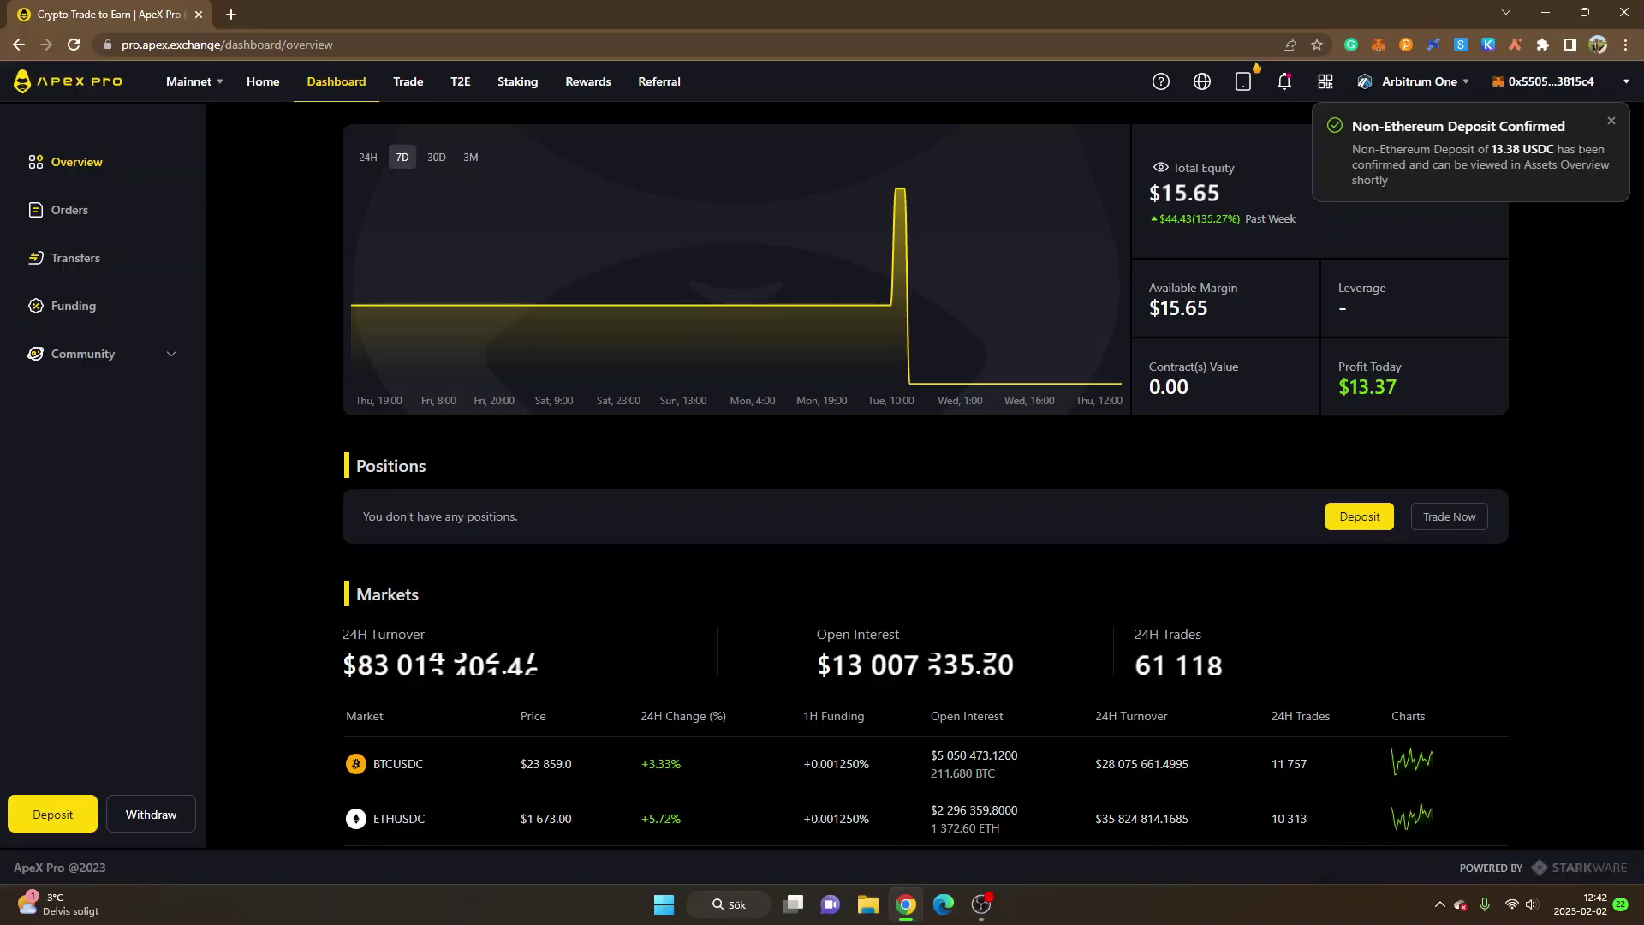
{"action": "left_click", "coordinate": [1611, 125]}
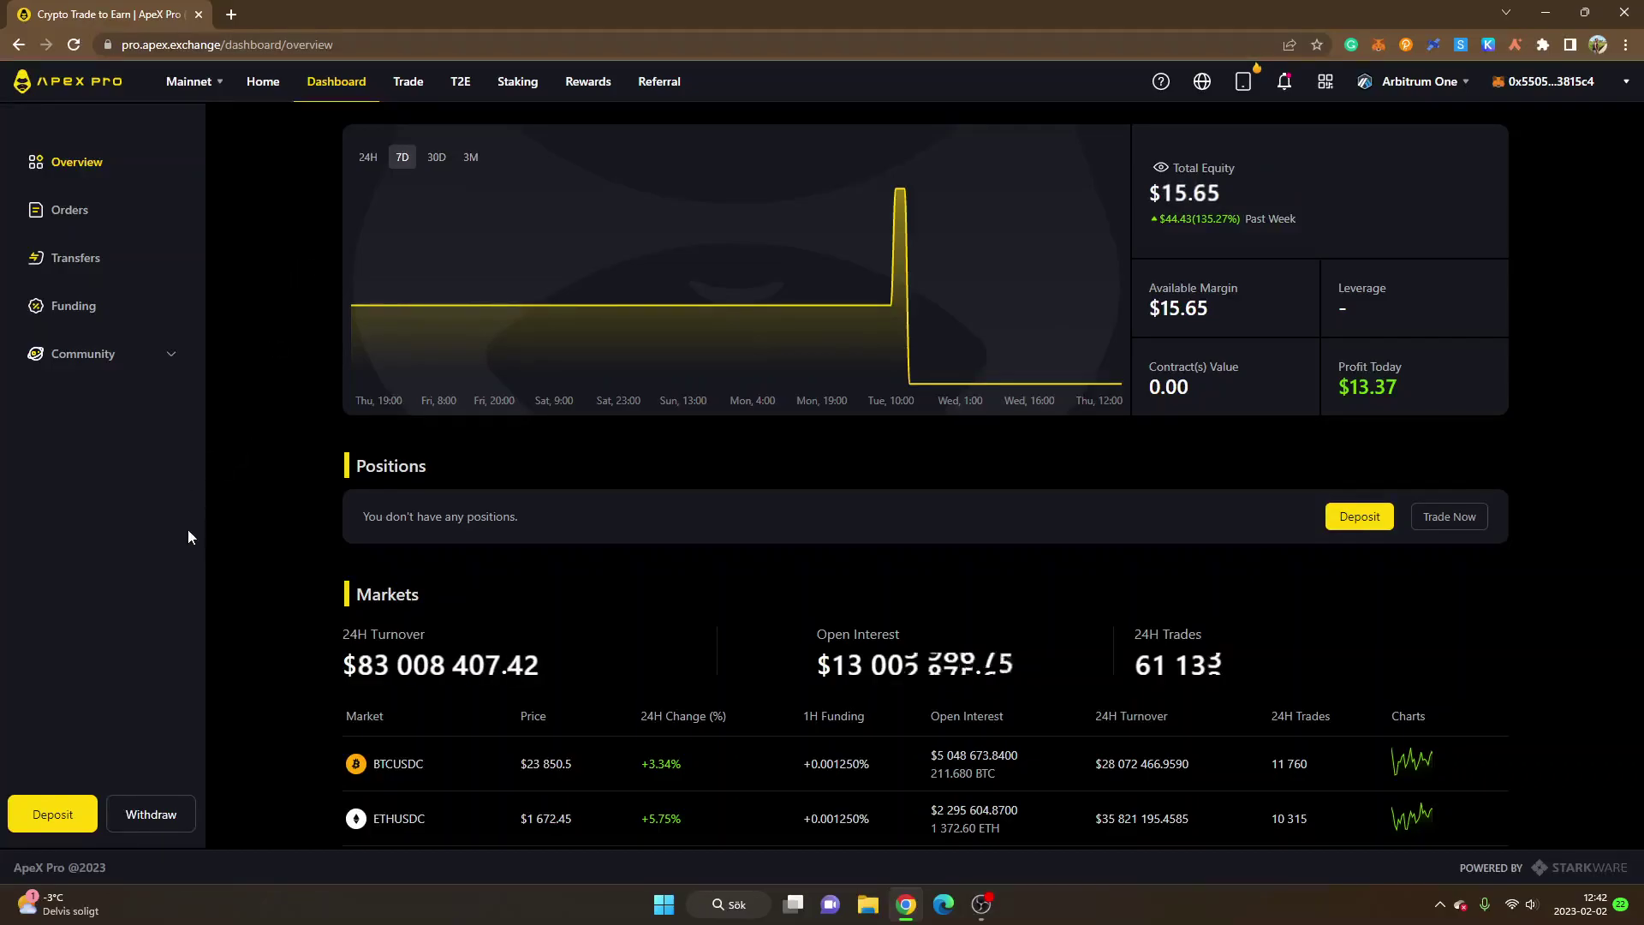
- Examine the withdrawal form's destination networks and available assets, keeping Arbitrum One and USDC selected
{"action": "left_click", "coordinate": [154, 817]}
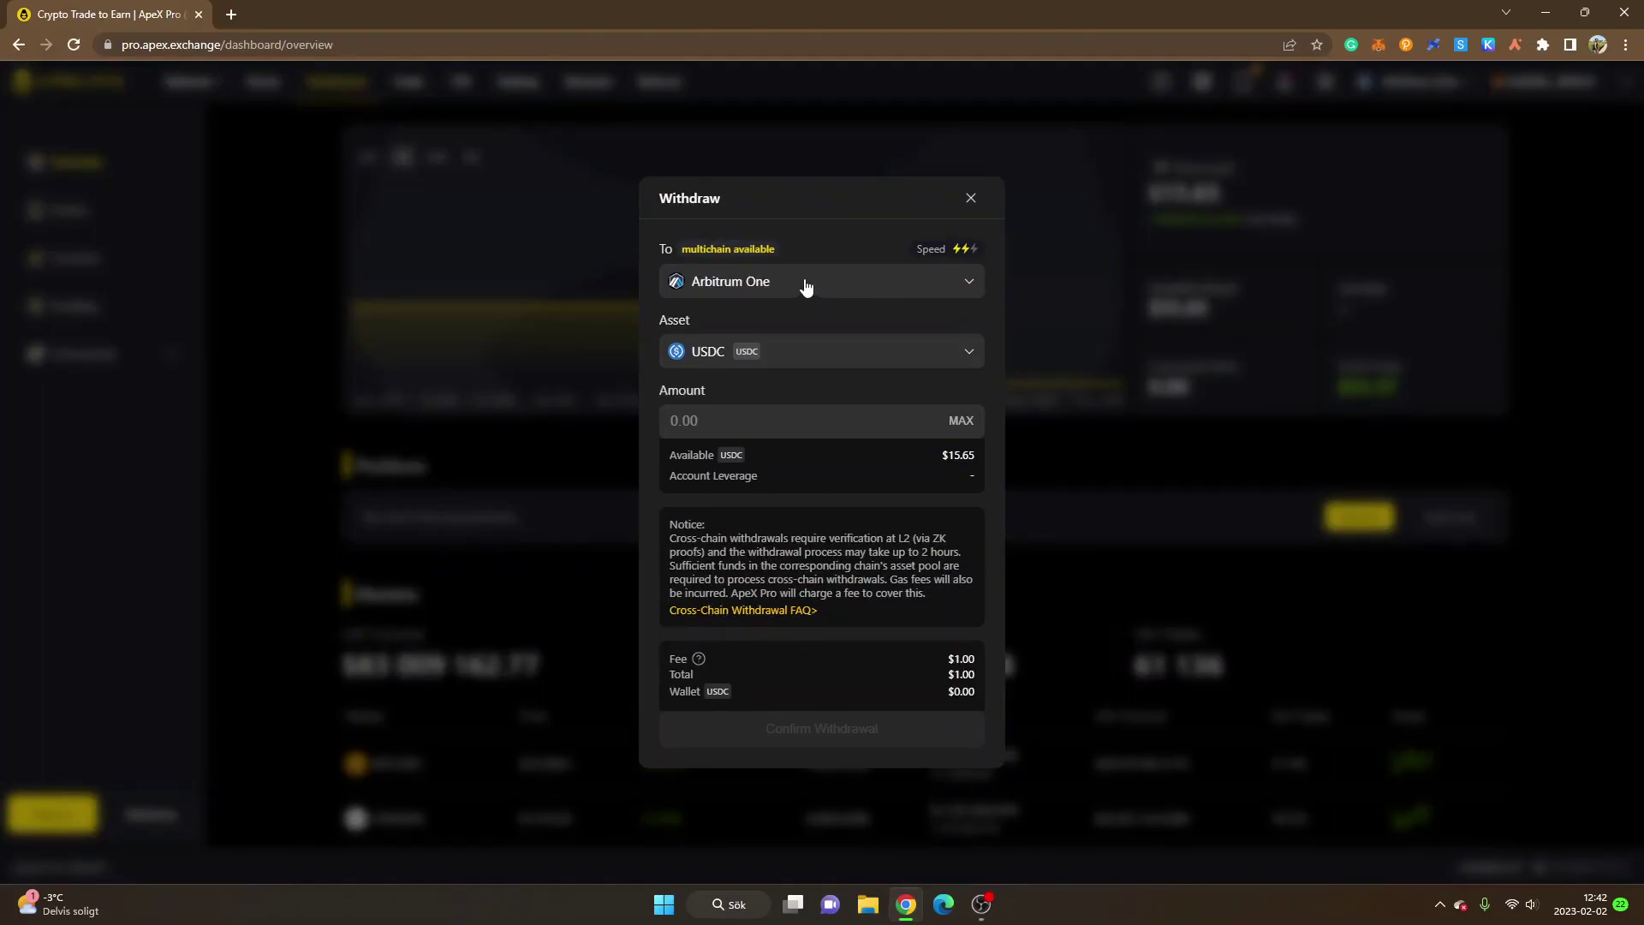
{"action": "left_click", "coordinate": [822, 286]}
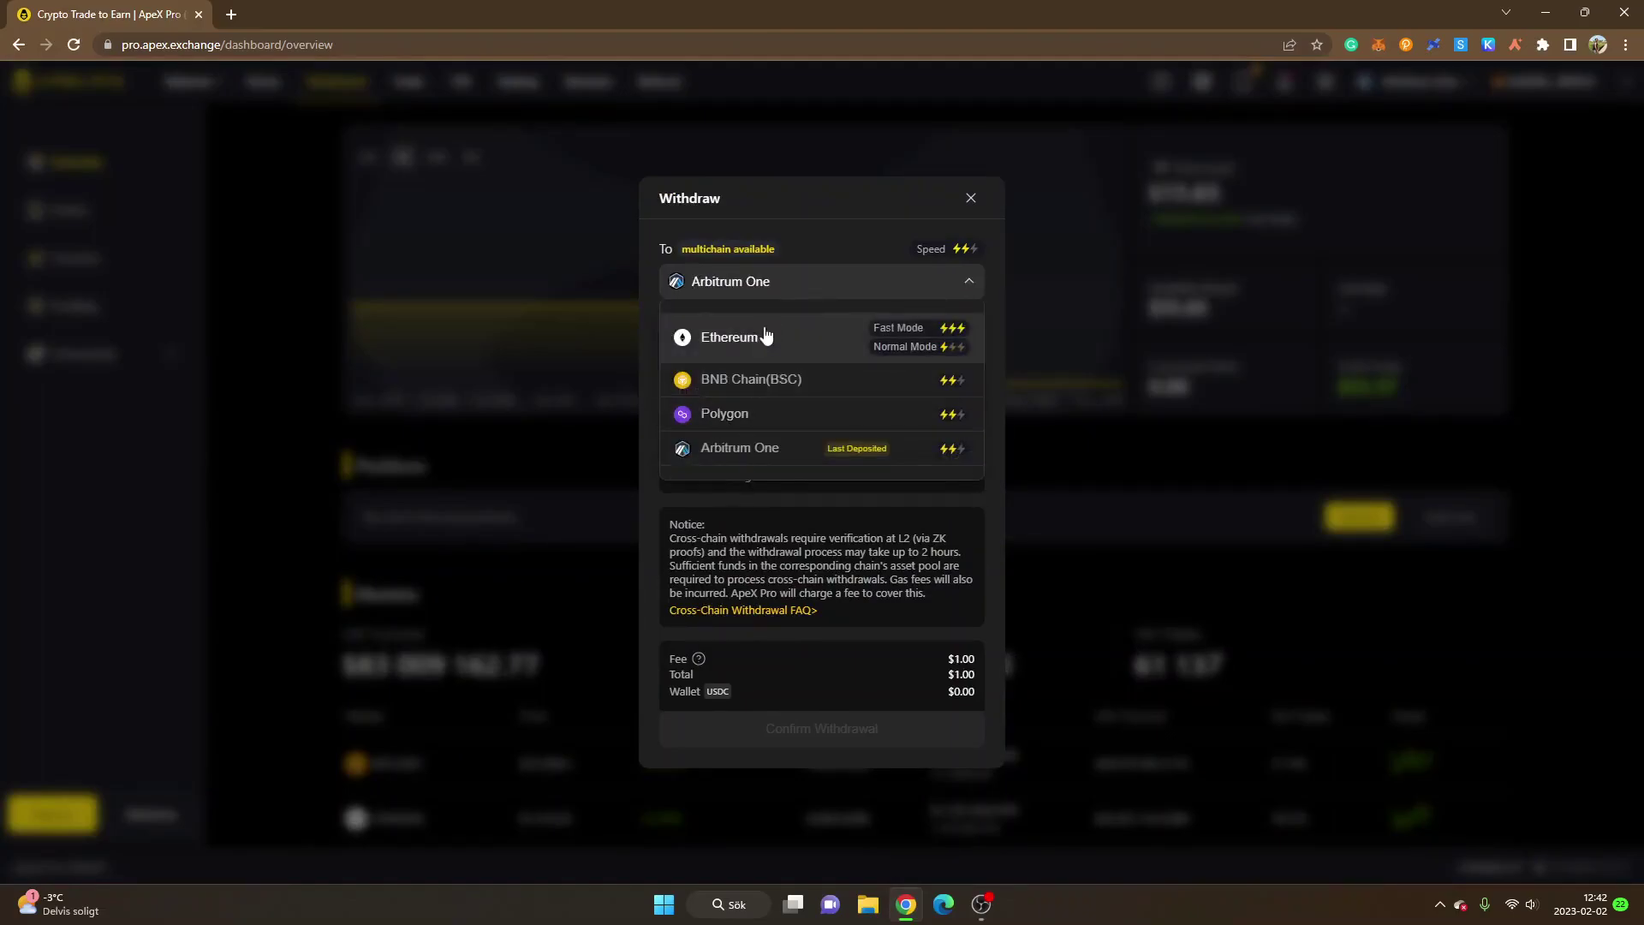
{"action": "left_click", "coordinate": [852, 242]}
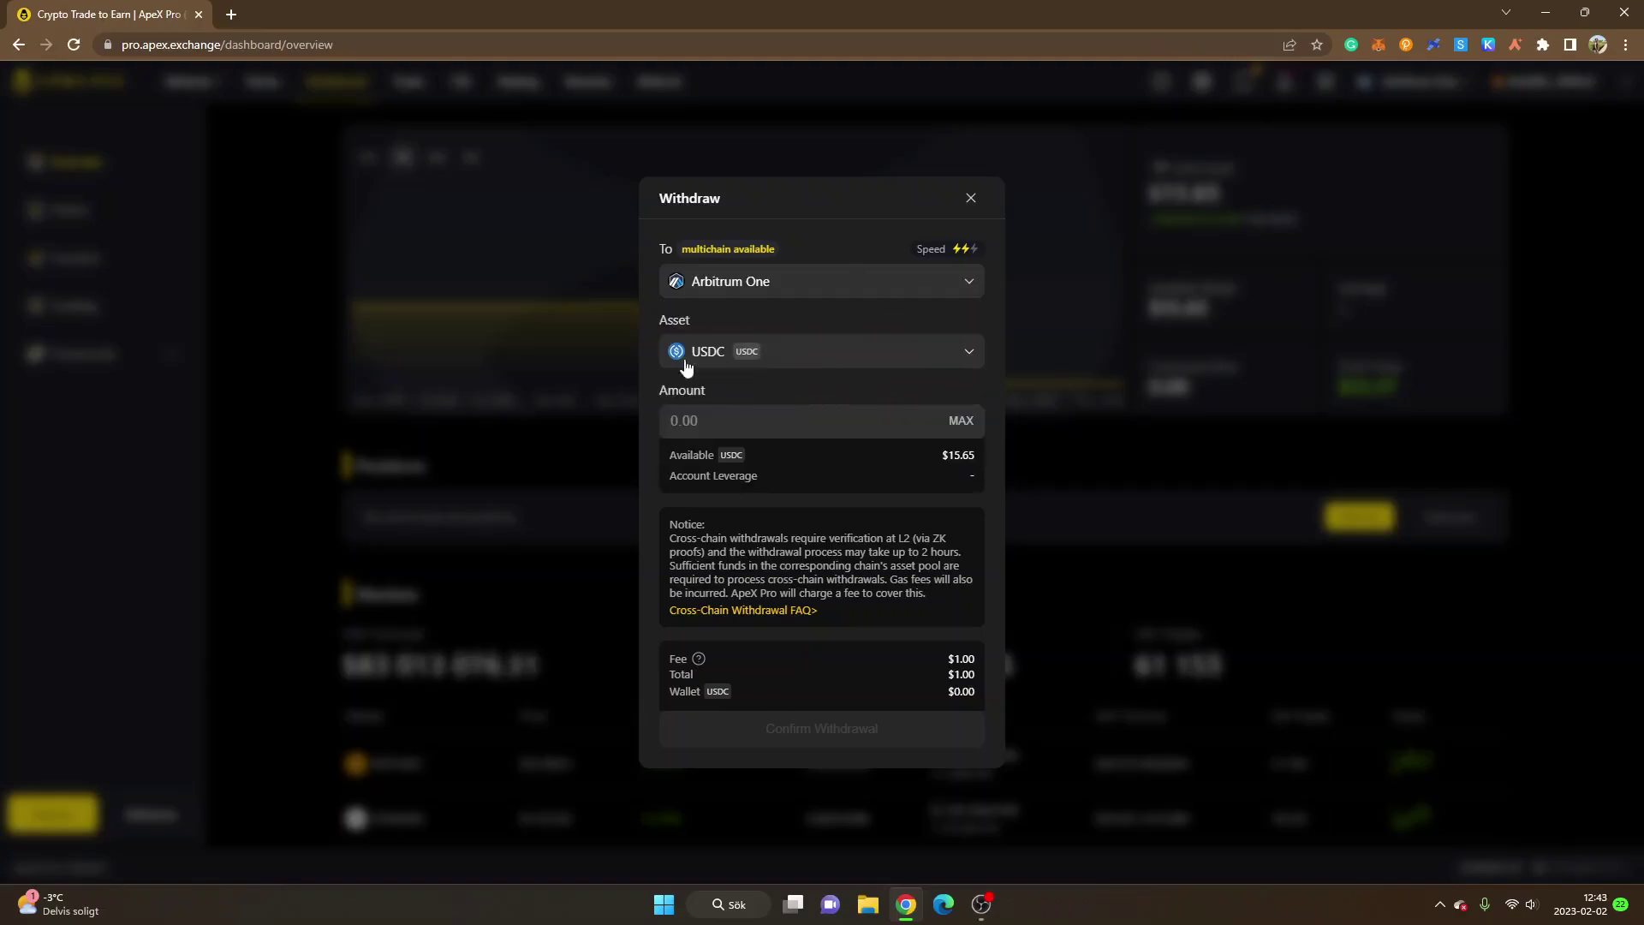
{"action": "left_click", "coordinate": [789, 352]}
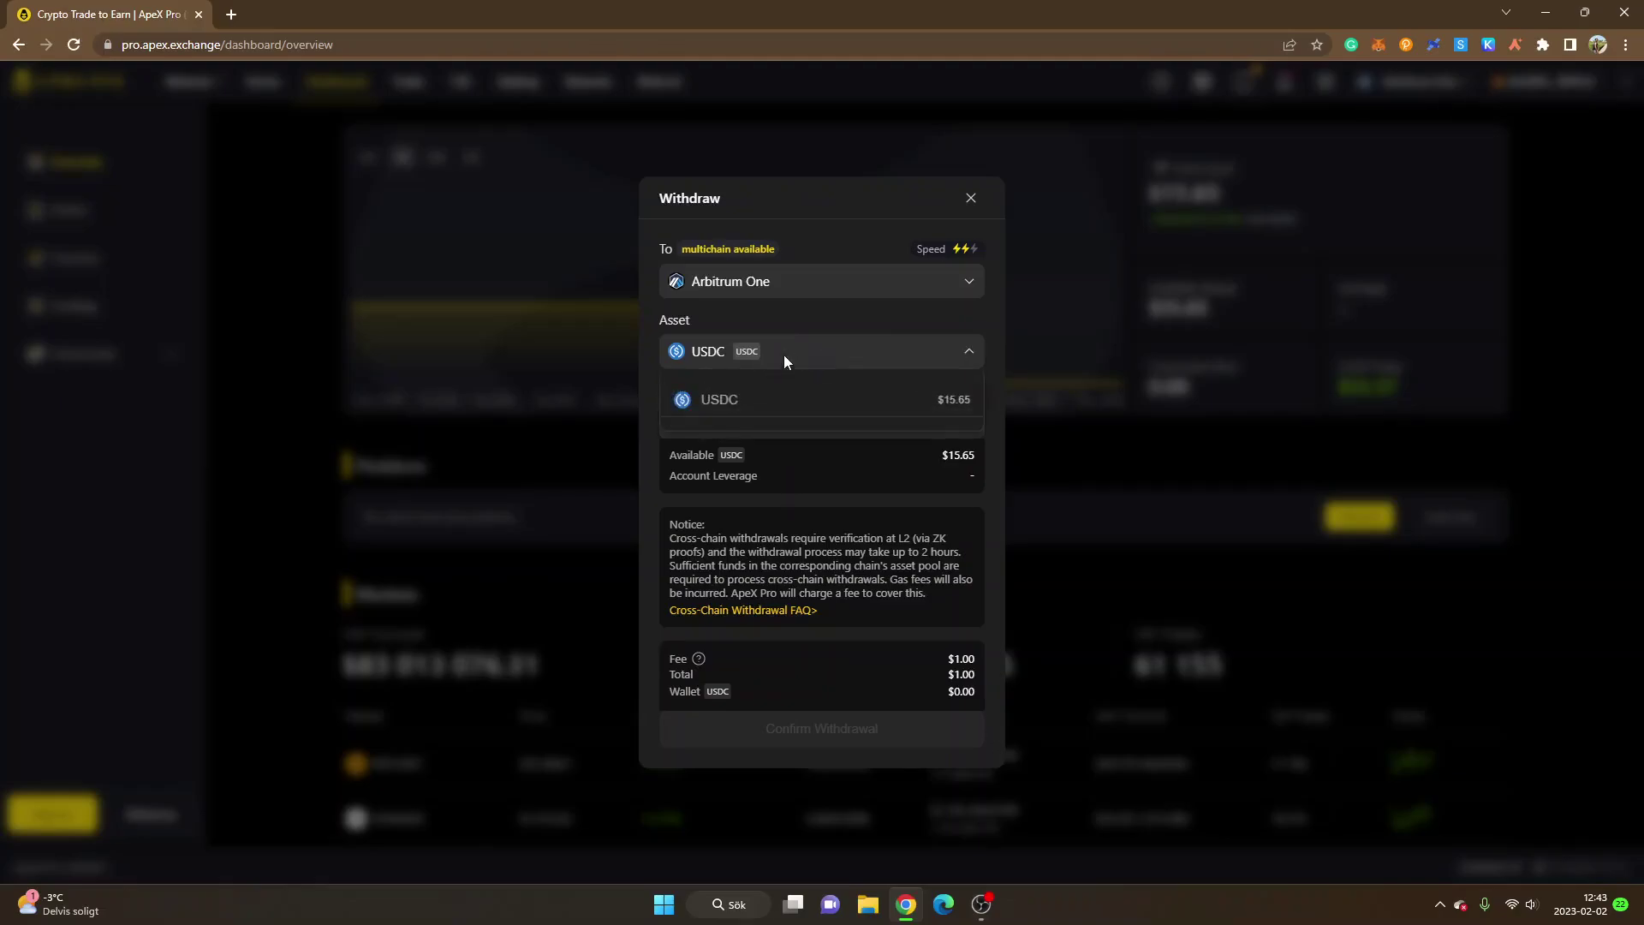
{"action": "left_click", "coordinate": [834, 318]}
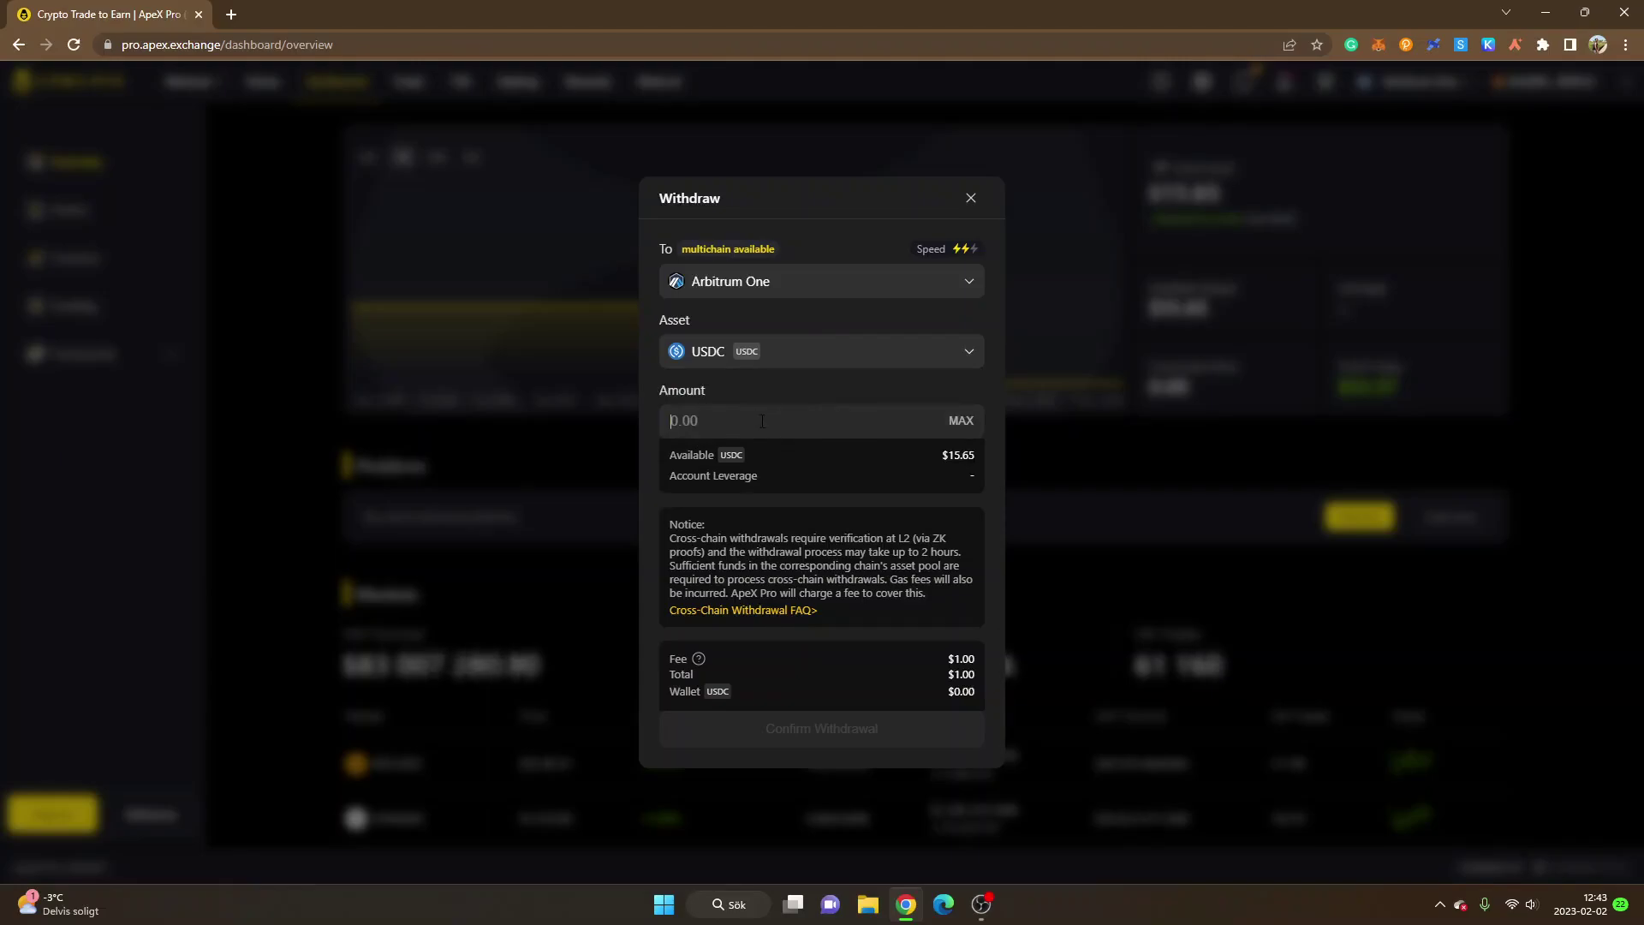
- Preview a withdrawal of the maximum amount, 14.650406 USDC, and close the form without submitting it
{"action": "type", "text": "14.650406"}
{"action": "left_click", "coordinate": [960, 421]}
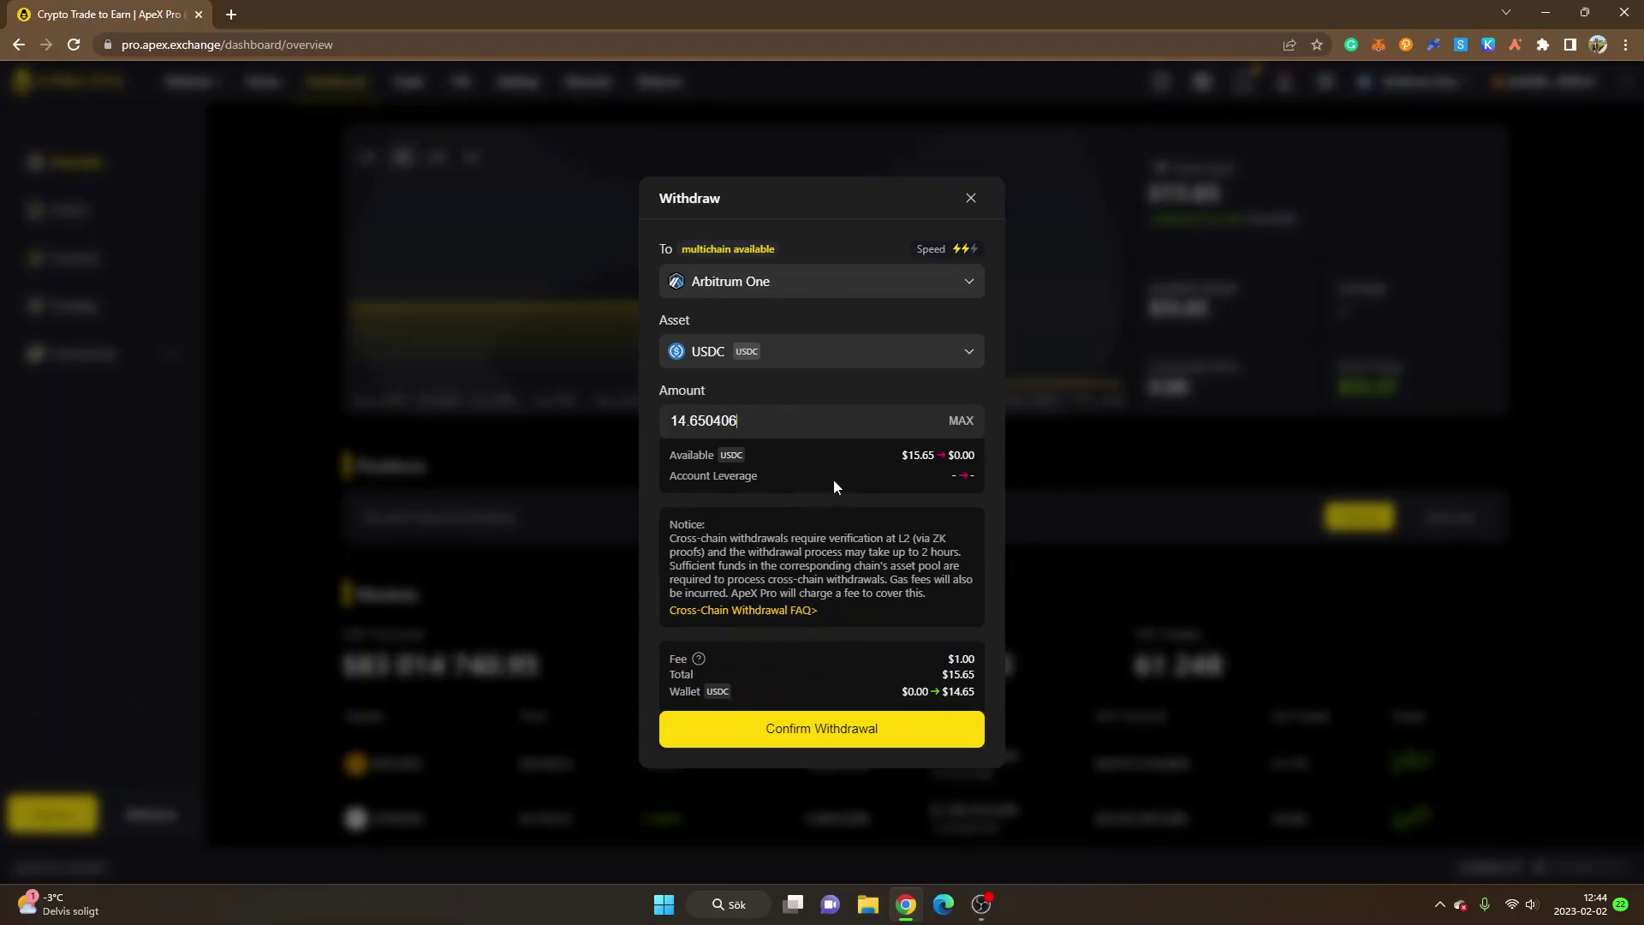
{"action": "left_click", "coordinate": [970, 198]}
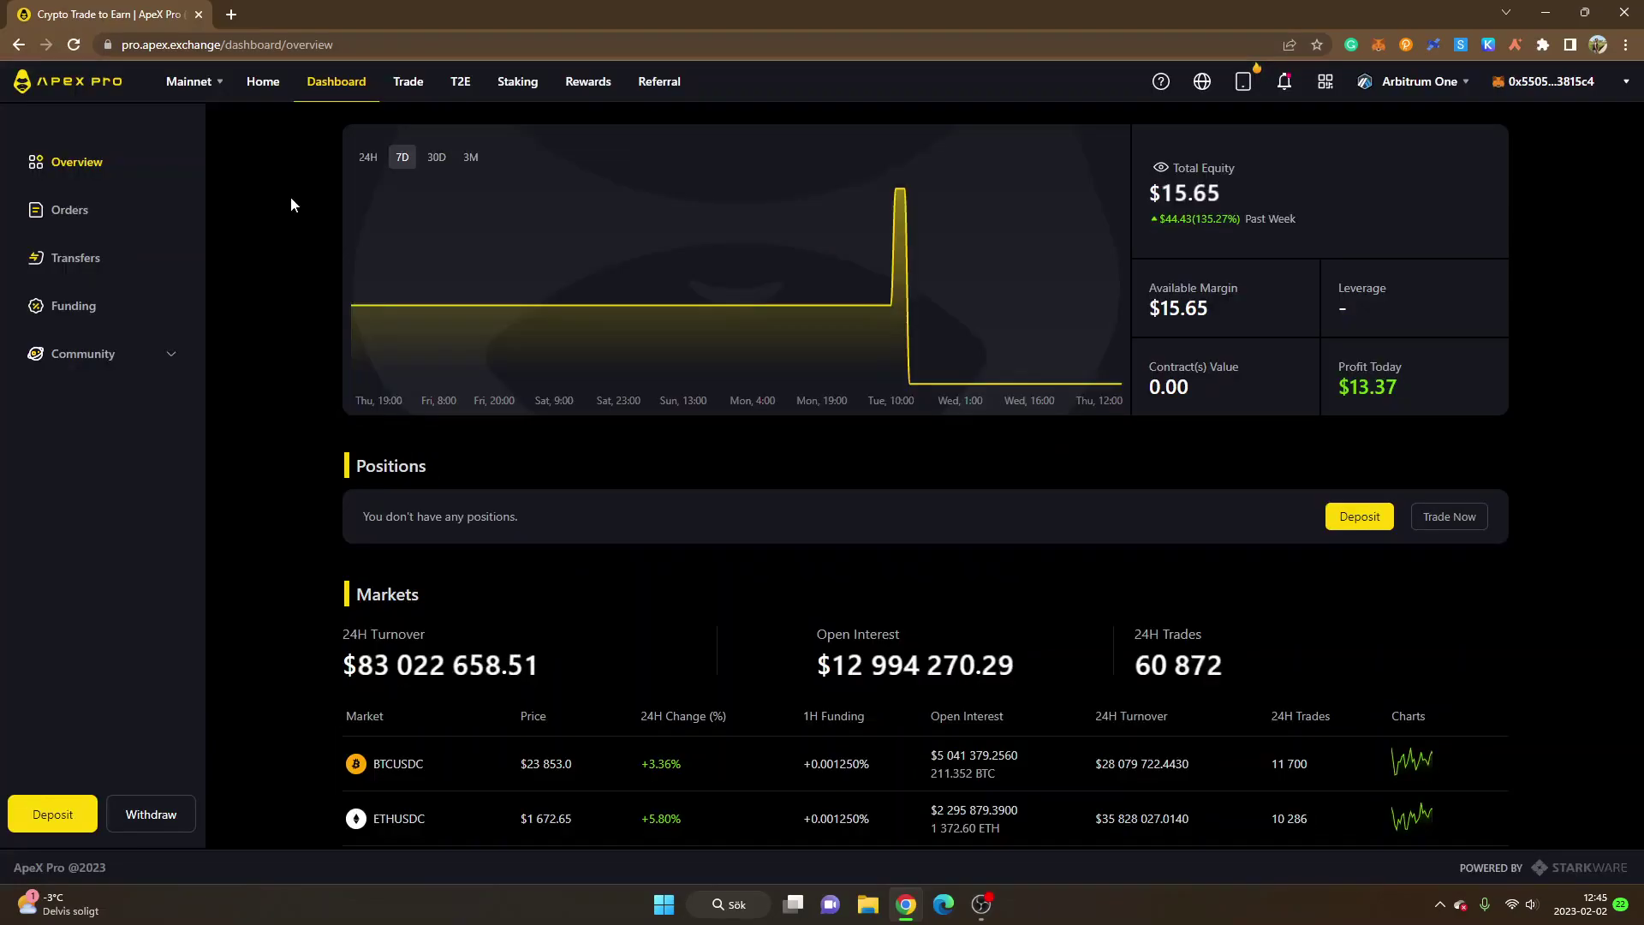
- Go to the trading page and look through the list of available USDC markets
{"action": "left_click", "coordinate": [406, 87]}
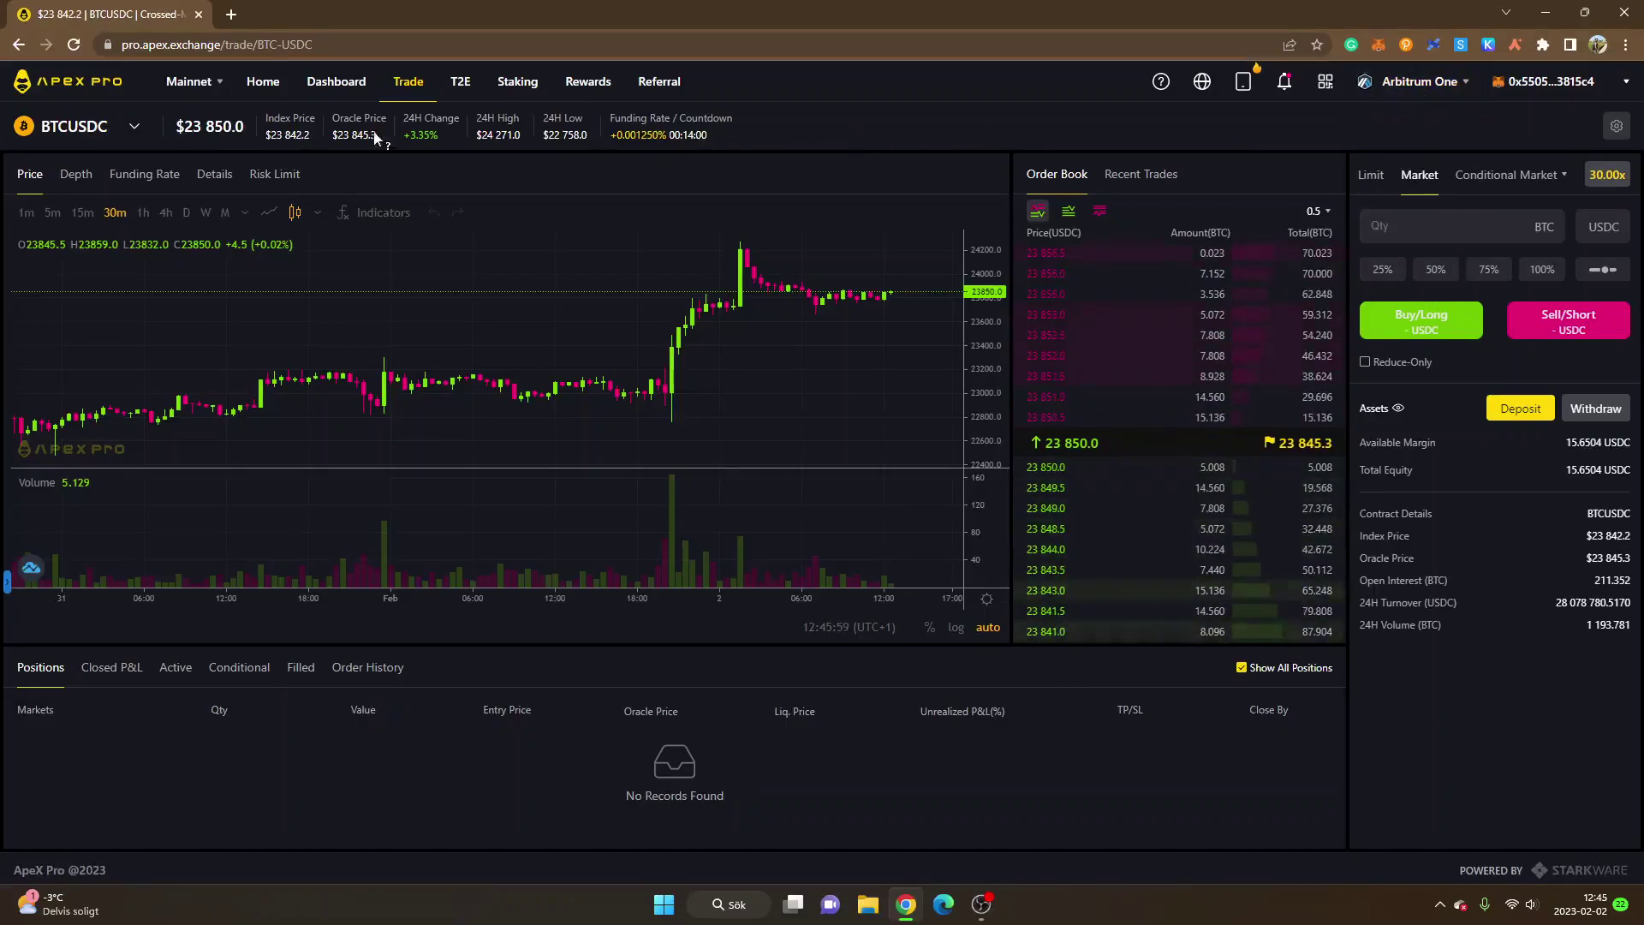
{"action": "left_click", "coordinate": [77, 129]}
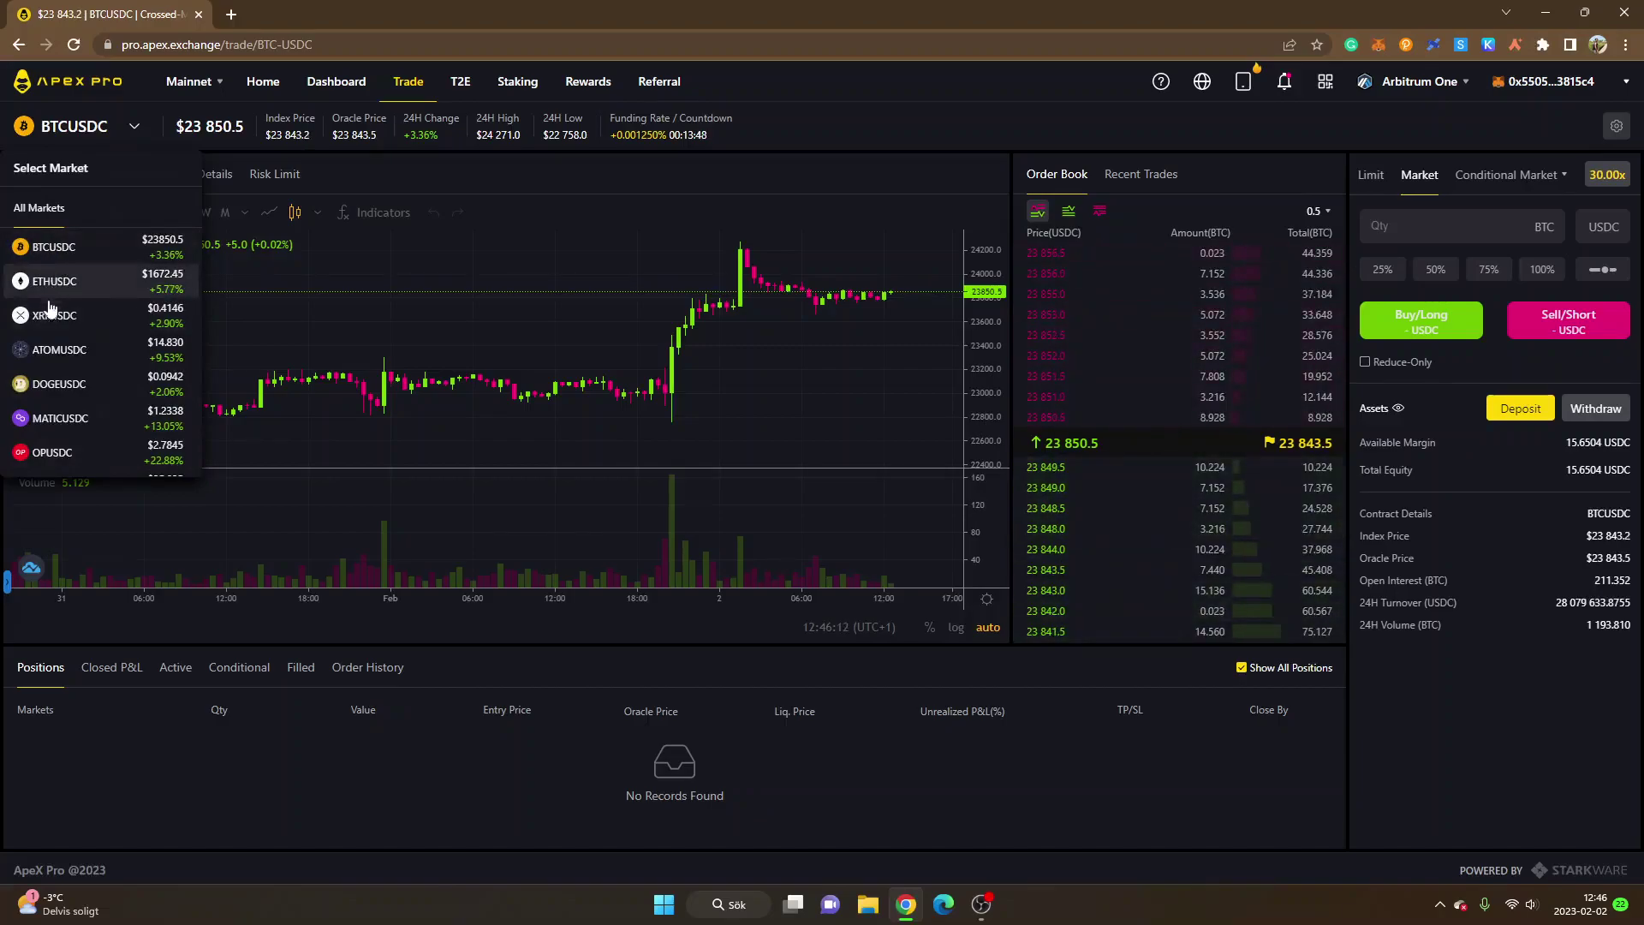
{"action": "scroll", "coordinate": [60, 356], "scroll_direction": "down", "scroll_amount": 1}
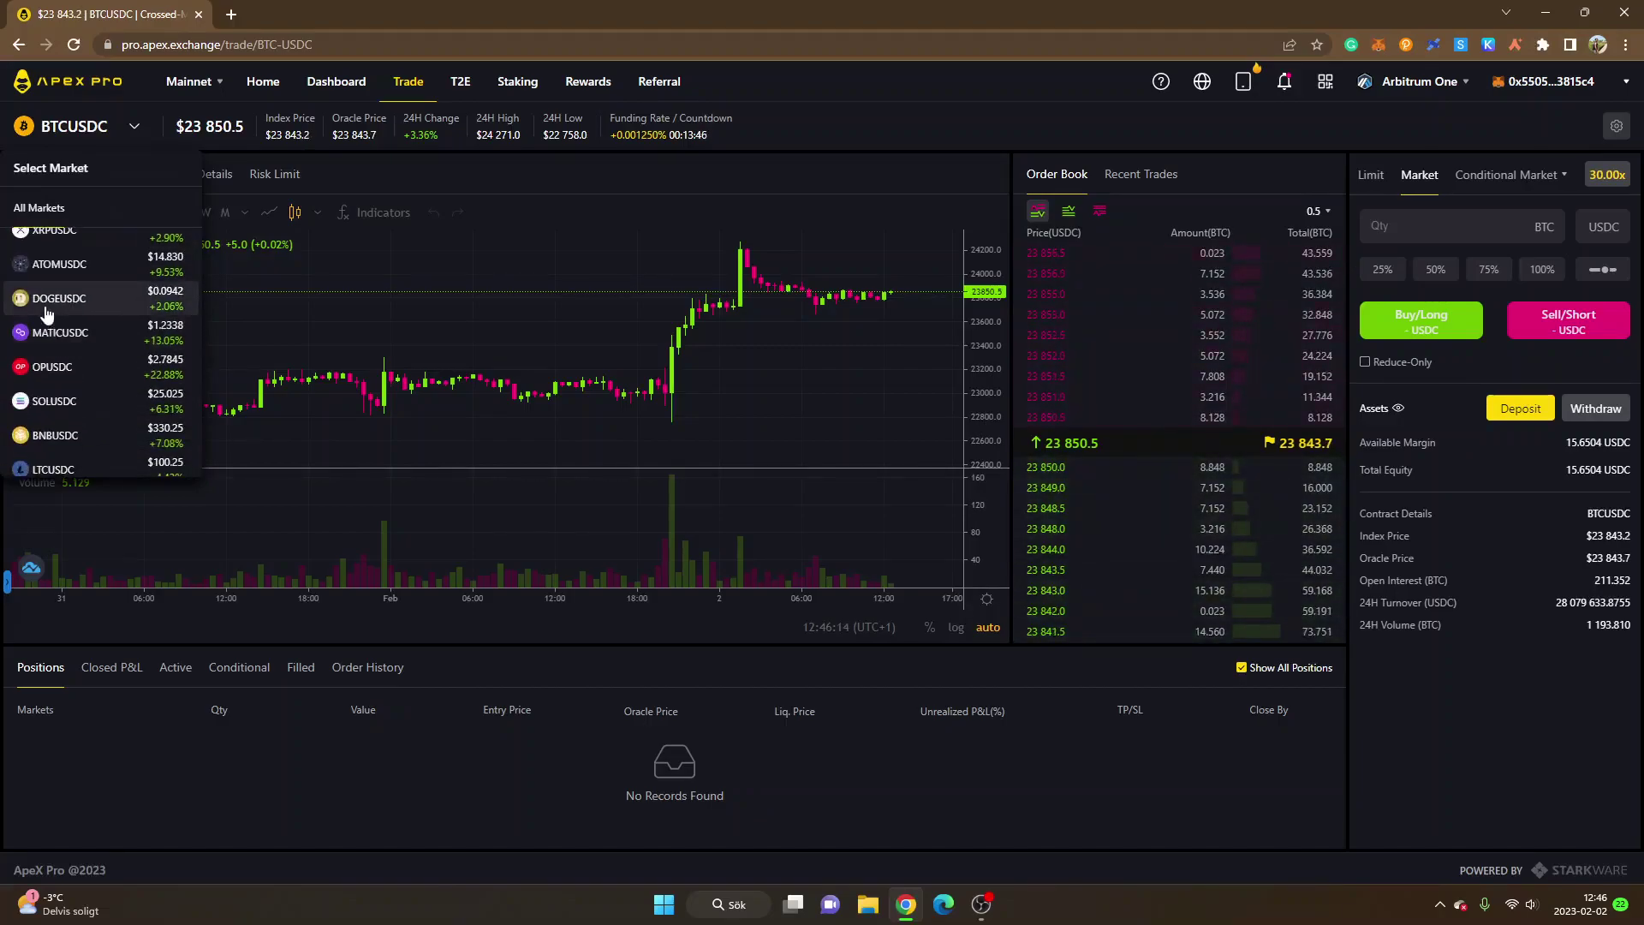
{"action": "scroll", "coordinate": [51, 359], "scroll_direction": "down", "scroll_amount": 1}
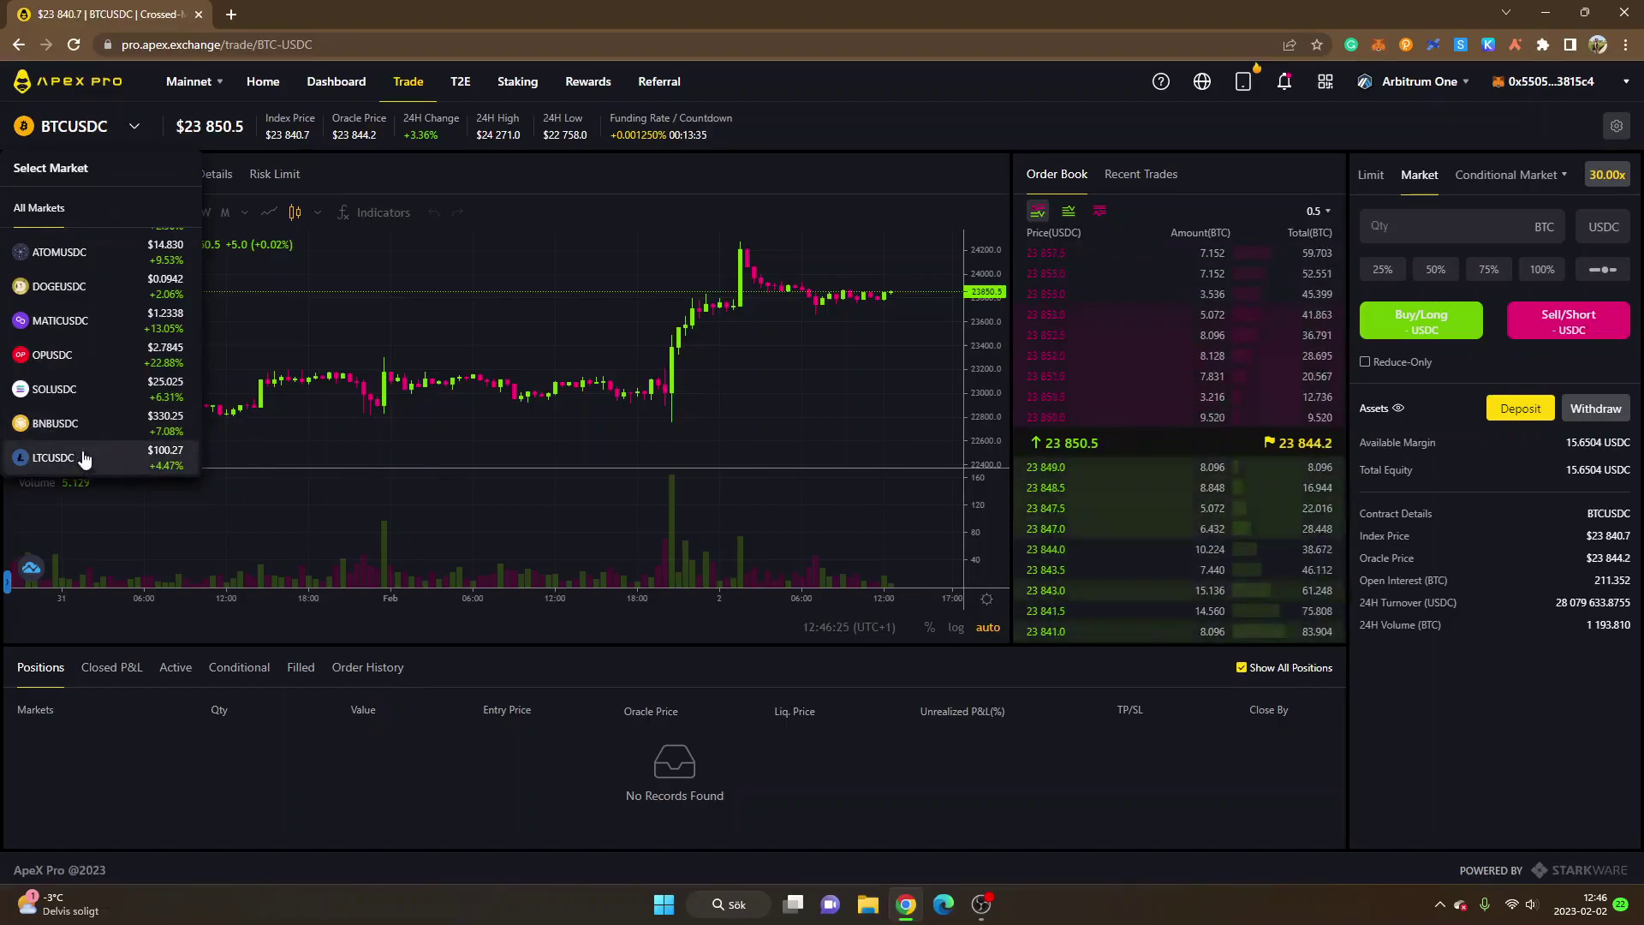
{"action": "scroll", "coordinate": [90, 428], "scroll_direction": "up", "scroll_amount": 3}
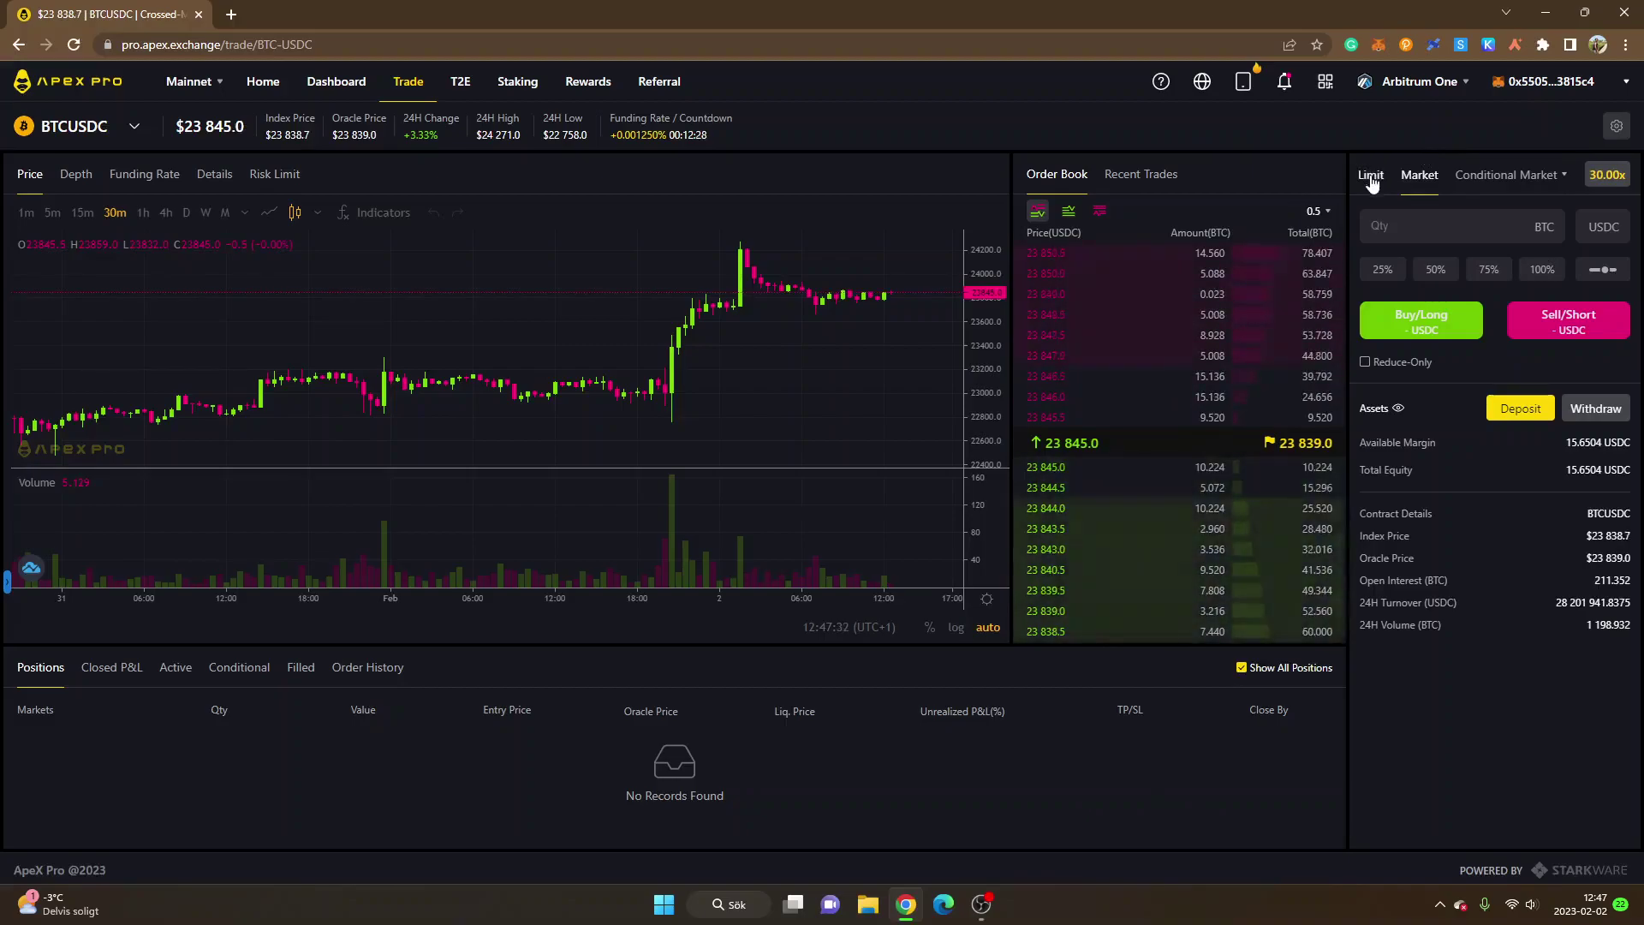
- Compare the conditional, limit and market order forms for BTCUSDC, ending on the market order
{"action": "left_click", "coordinate": [1511, 177]}
{"action": "left_click", "coordinate": [1420, 177]}
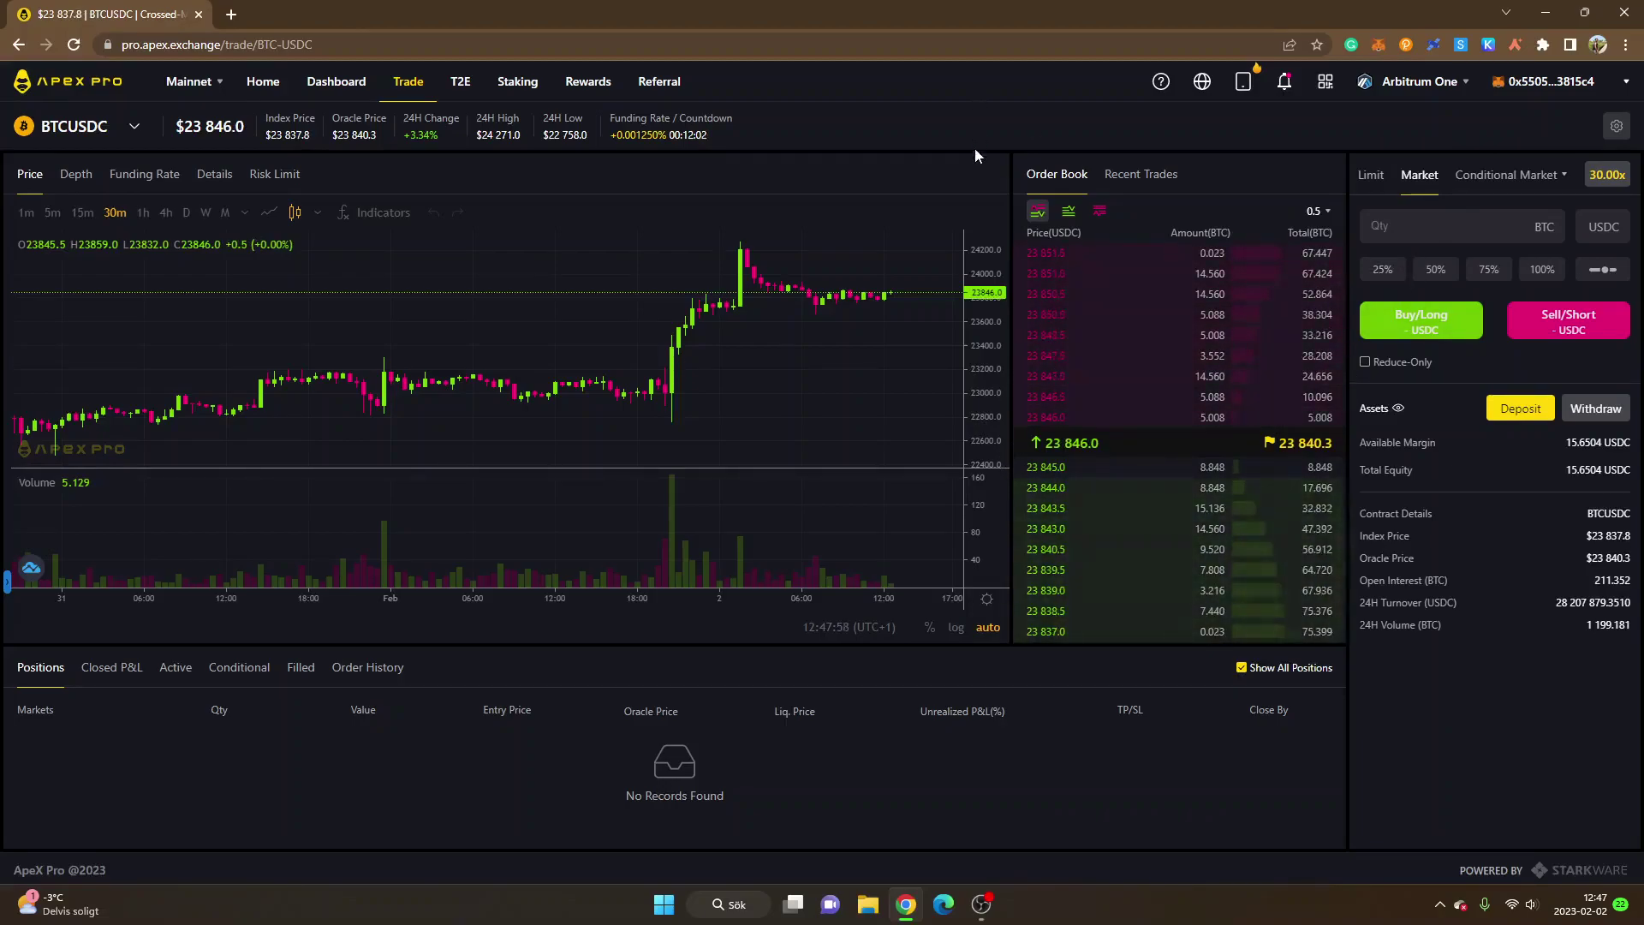
{"action": "left_click", "coordinate": [1370, 182]}
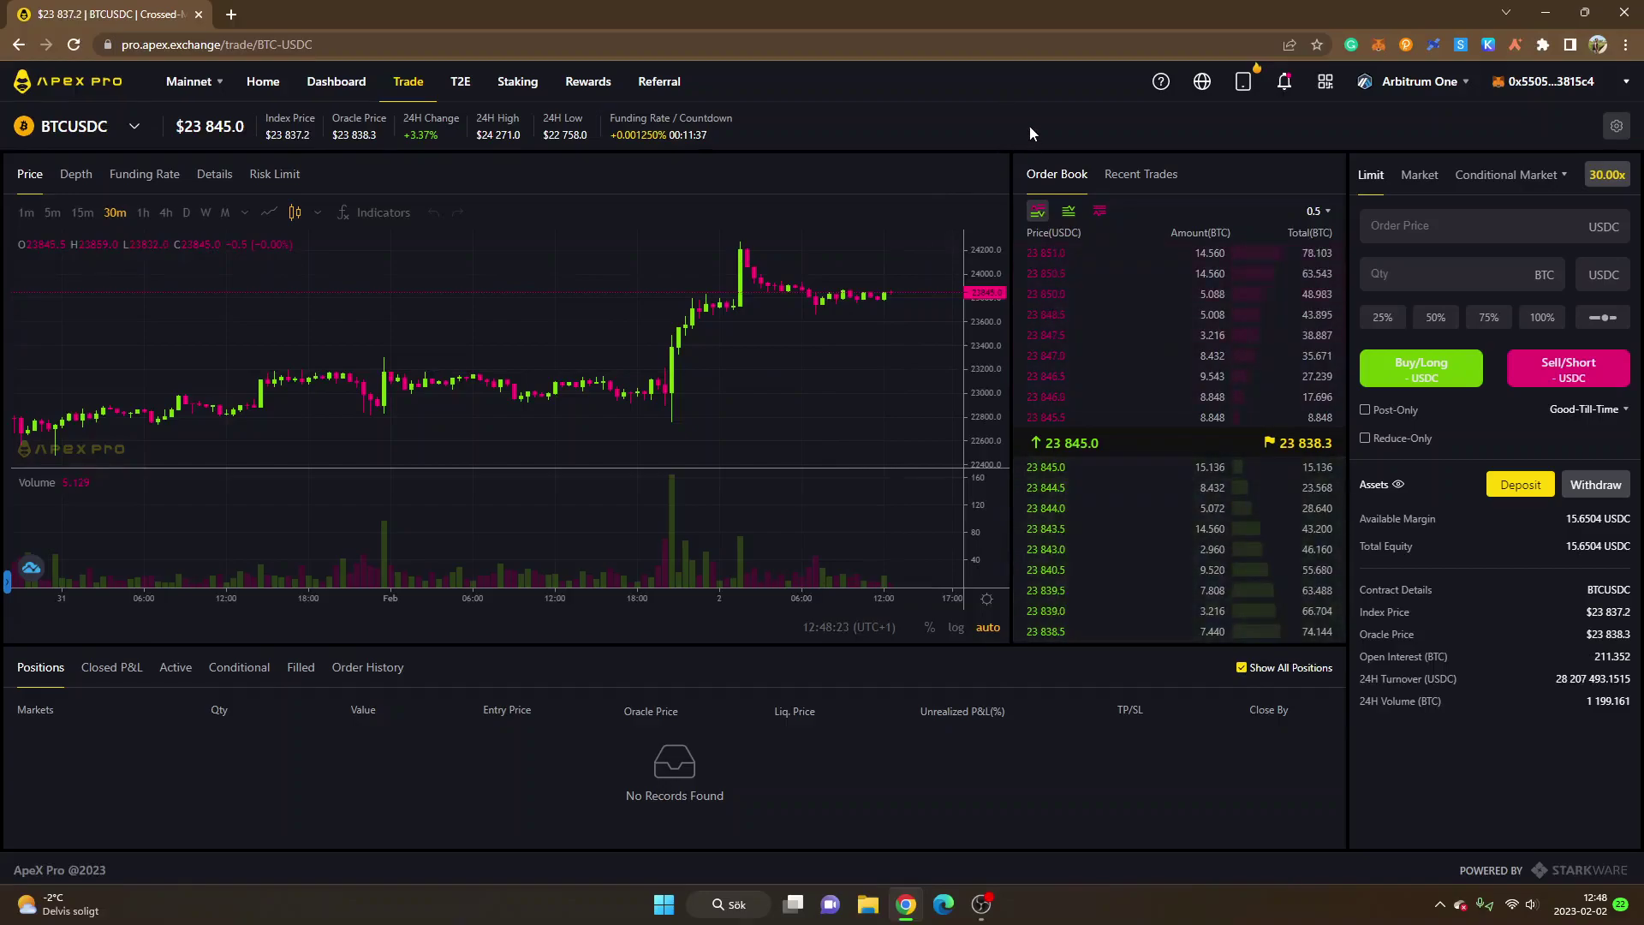
{"action": "left_click", "coordinate": [1419, 174]}
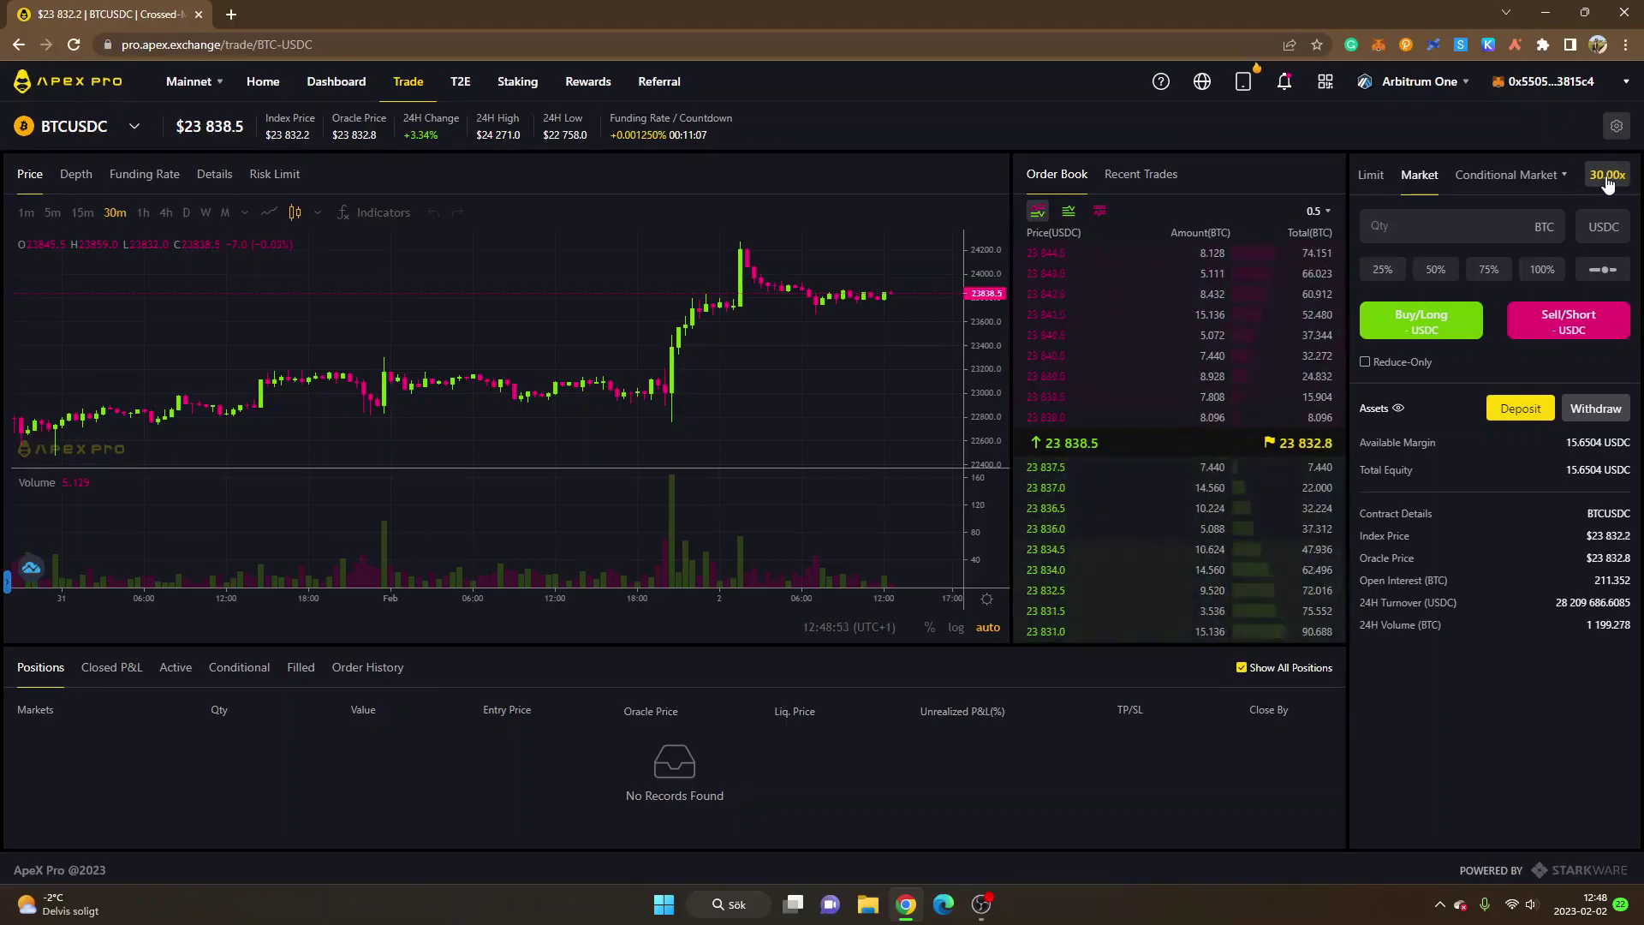
- Try 25x, 10x, 15x and 5x leverage for BTCUSDC, and confirm 1x
{"action": "left_click", "coordinate": [1607, 176]}
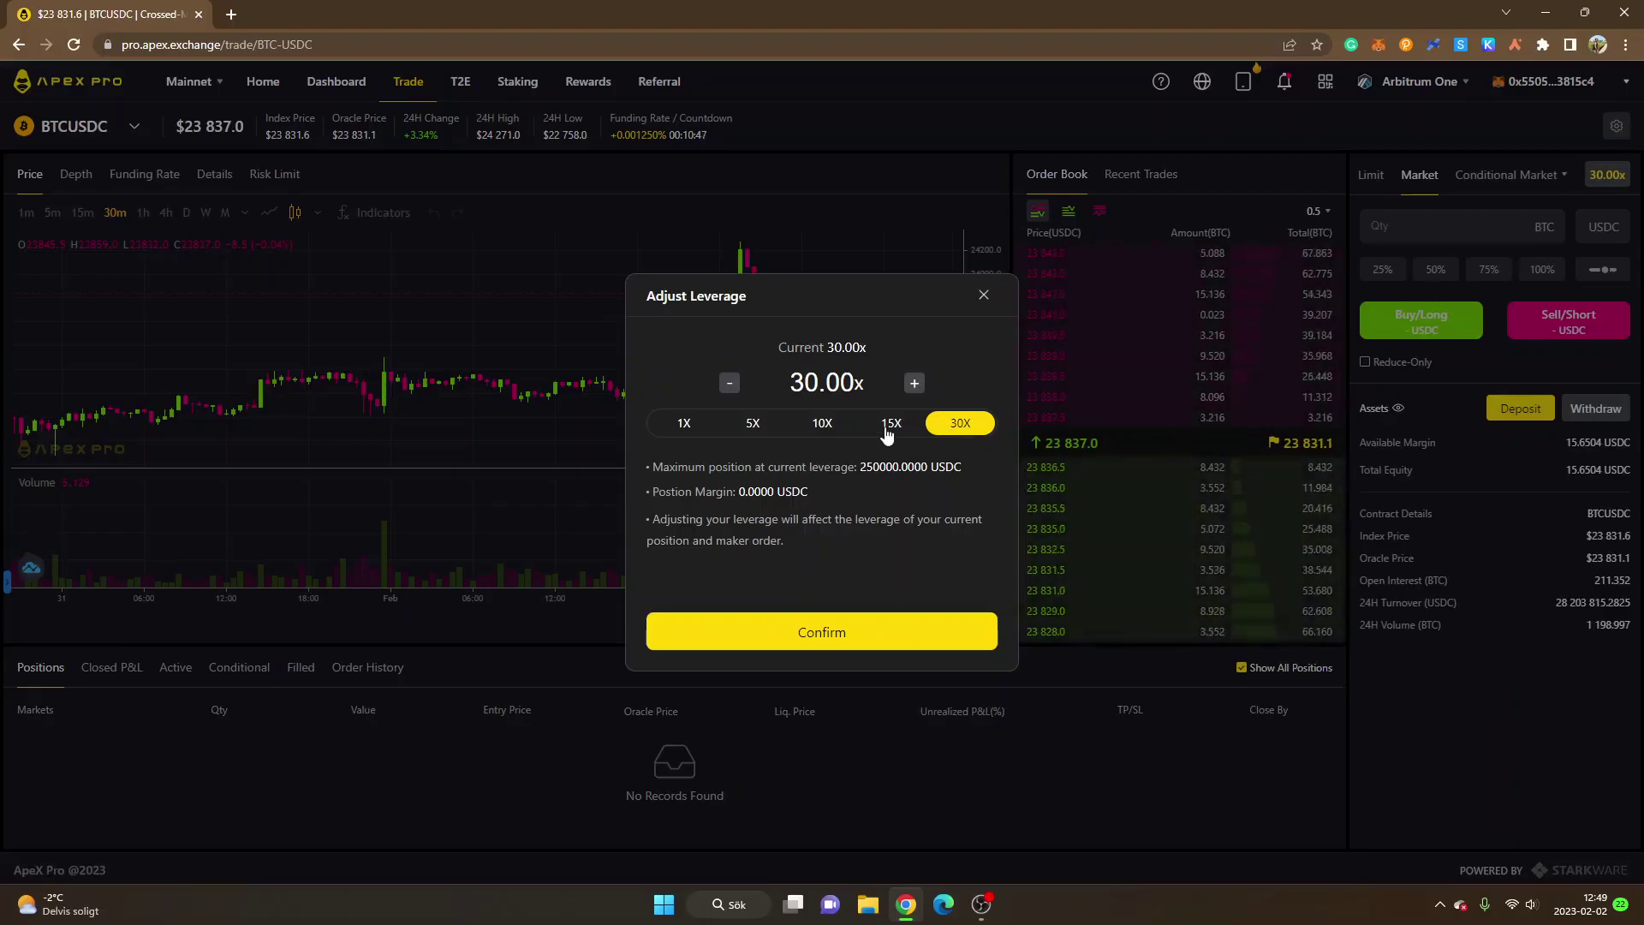
{"action": "double_click", "coordinate": [828, 383]}
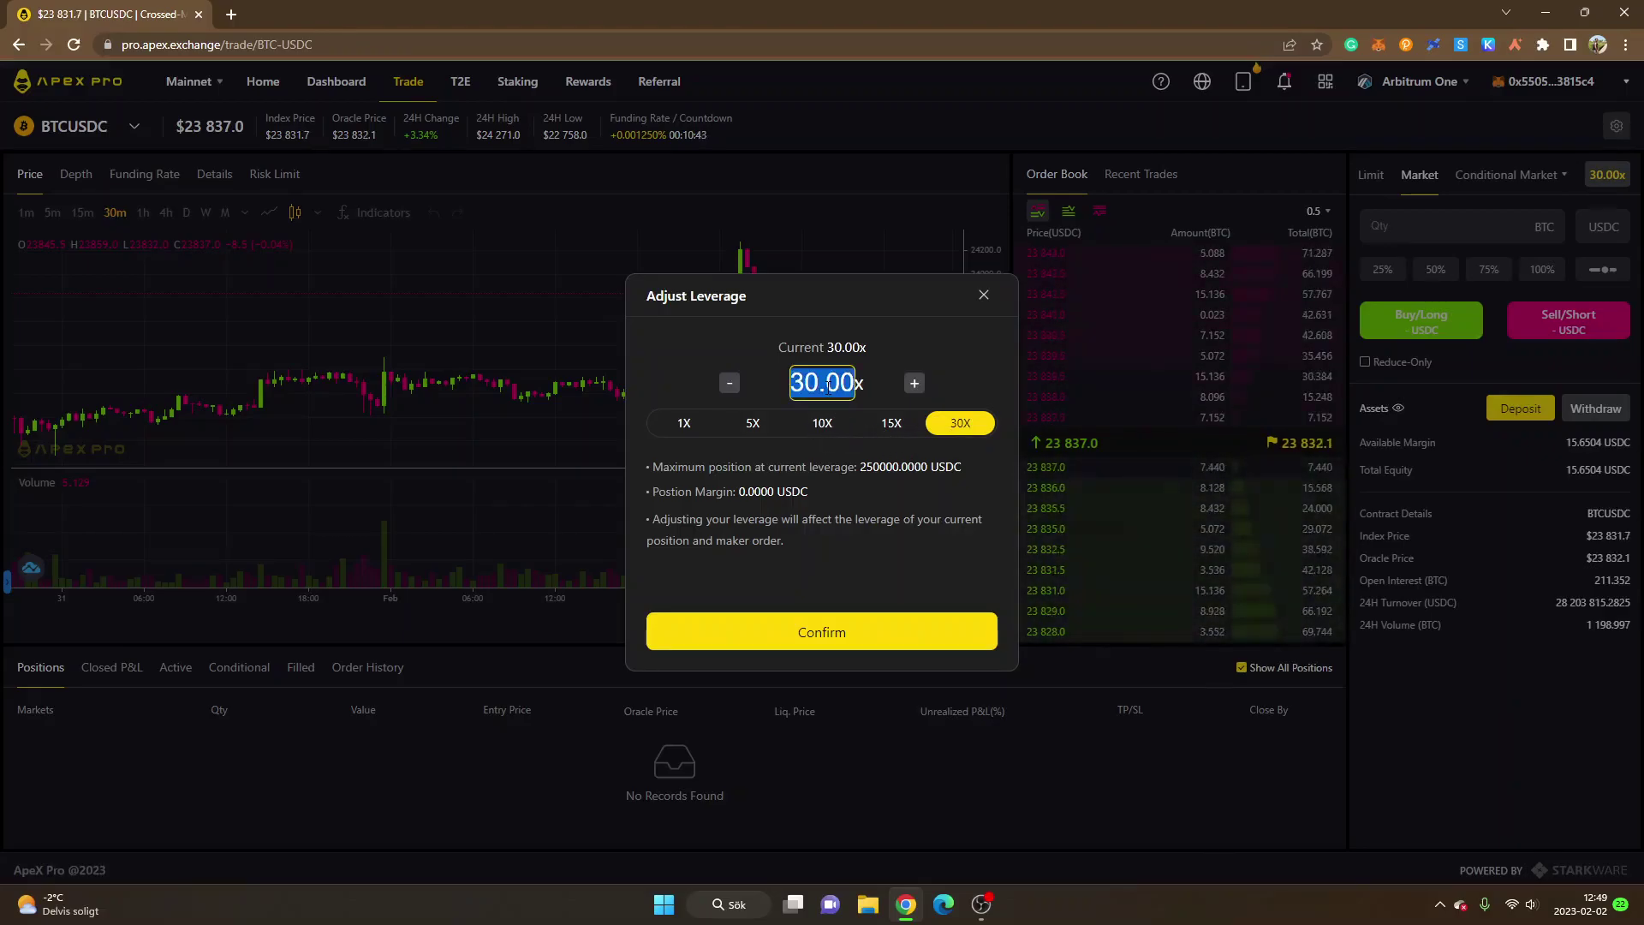
{"action": "type", "text": "25"}
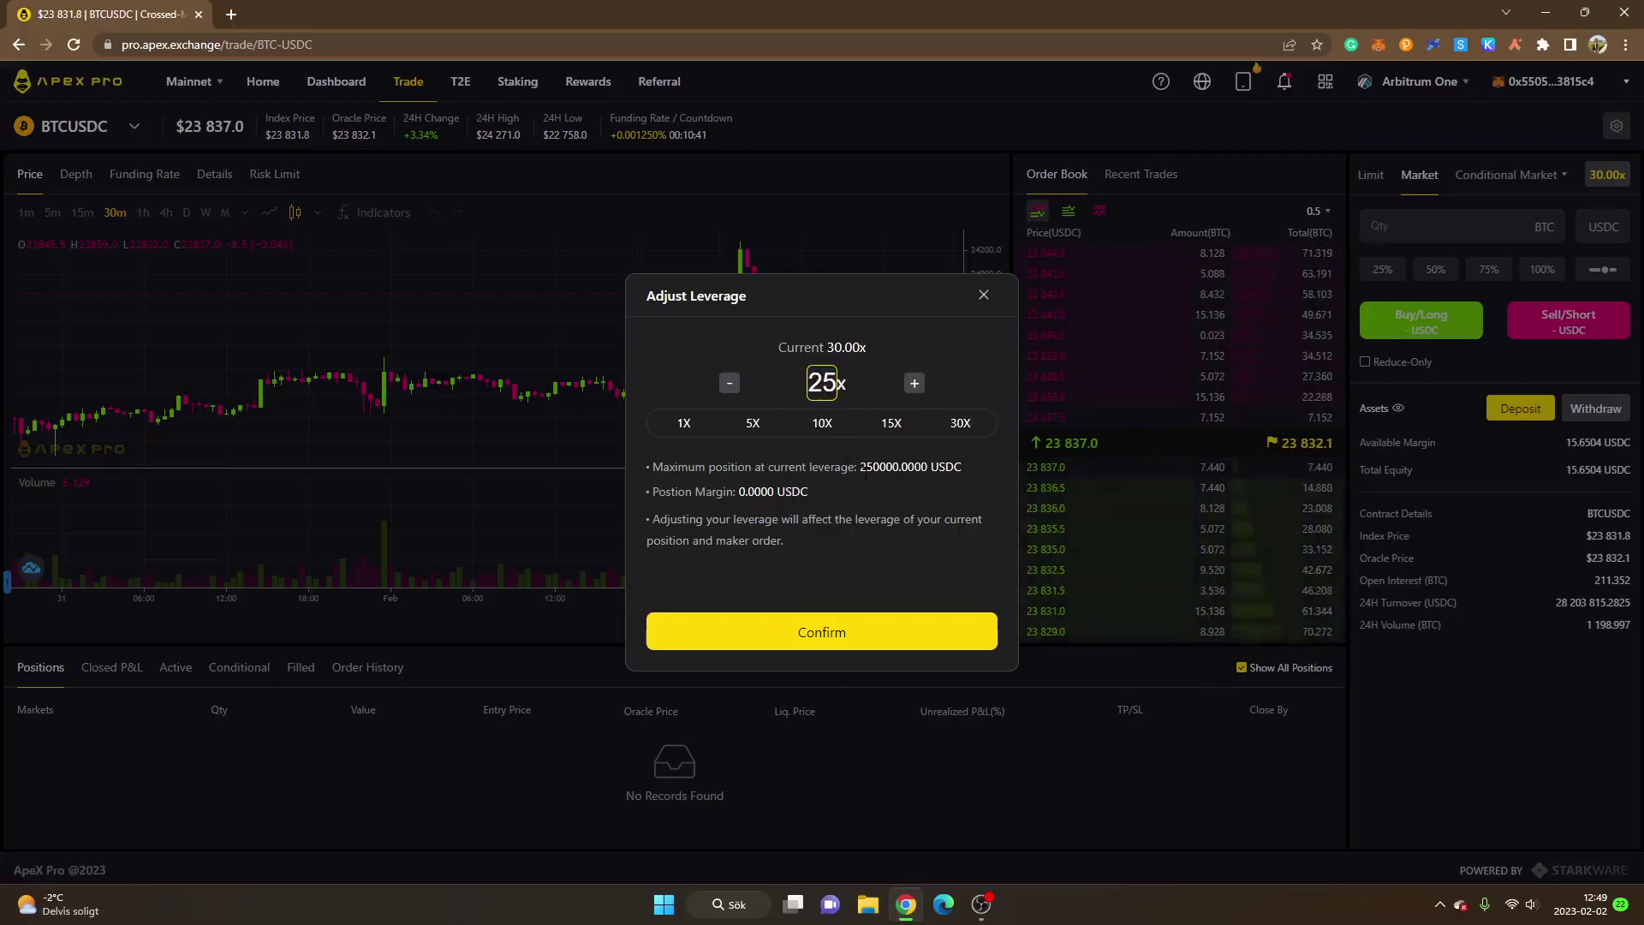
{"action": "left_click", "coordinate": [834, 468]}
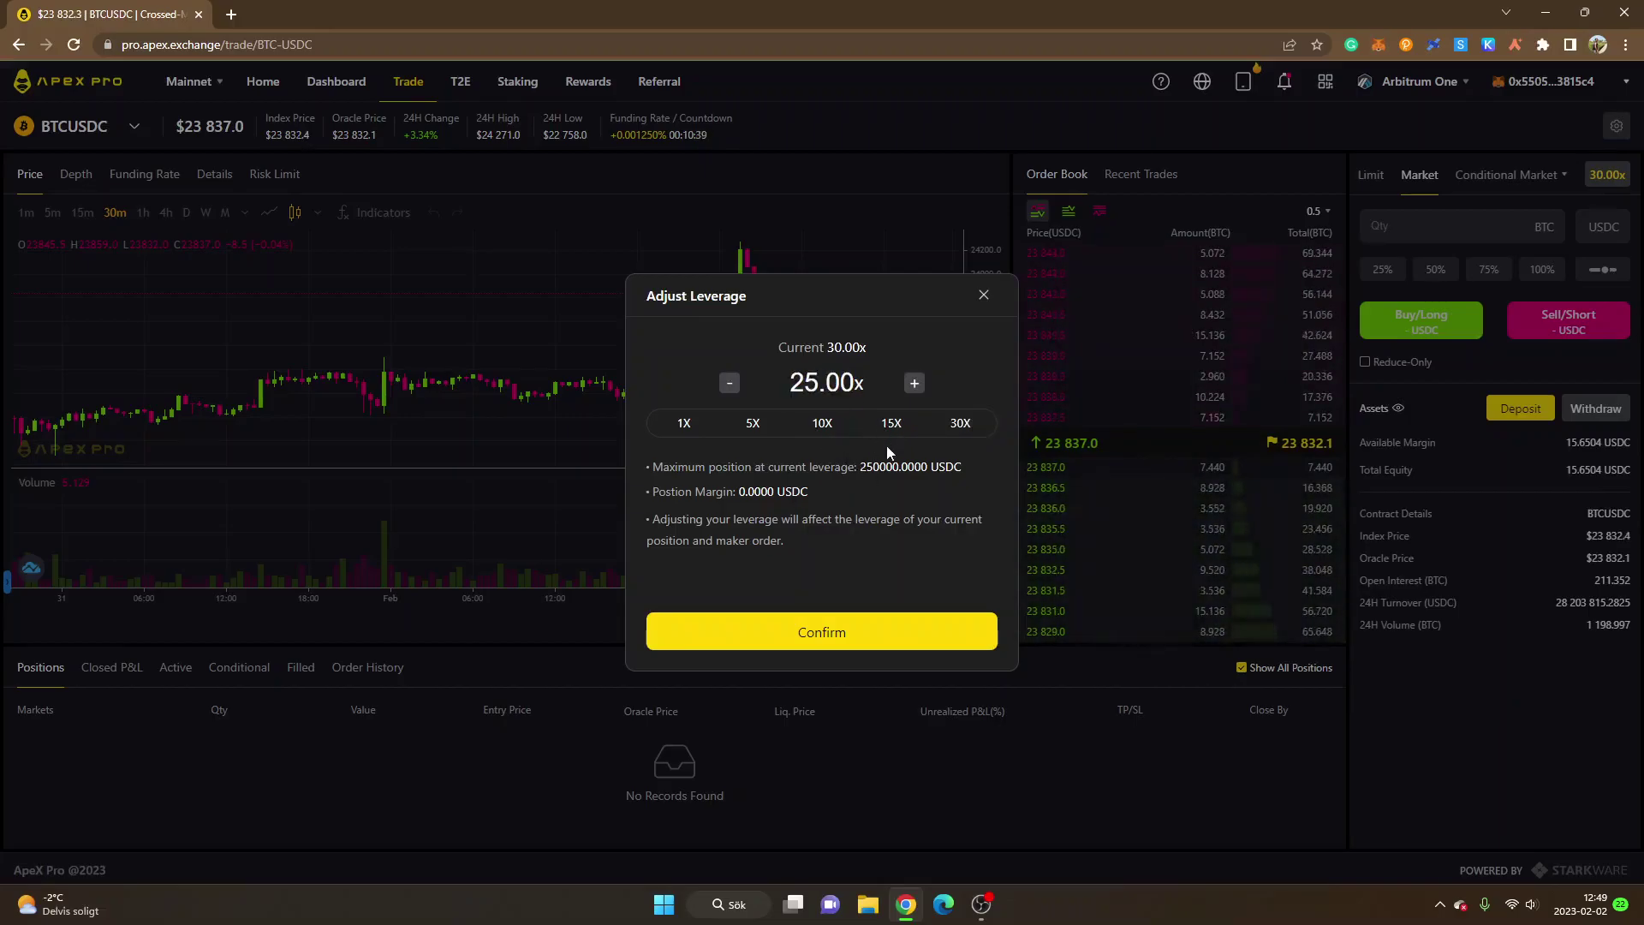
{"action": "left_click", "coordinate": [853, 433]}
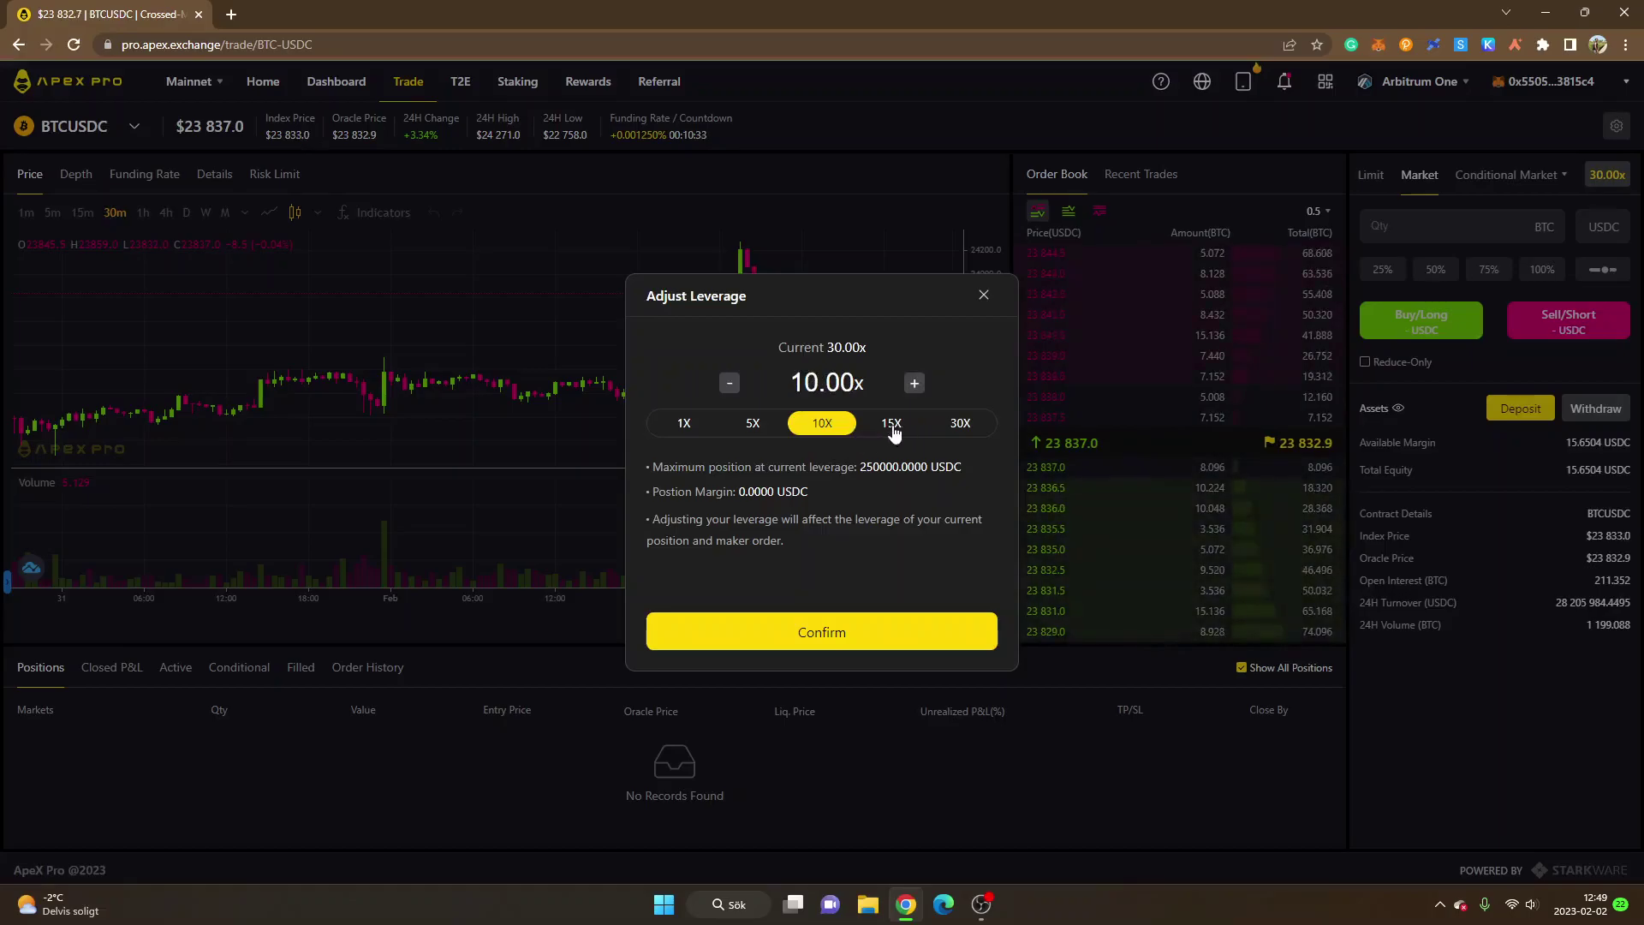
{"action": "left_click", "coordinate": [893, 433]}
{"action": "left_click", "coordinate": [755, 433]}
{"action": "left_click", "coordinate": [689, 432]}
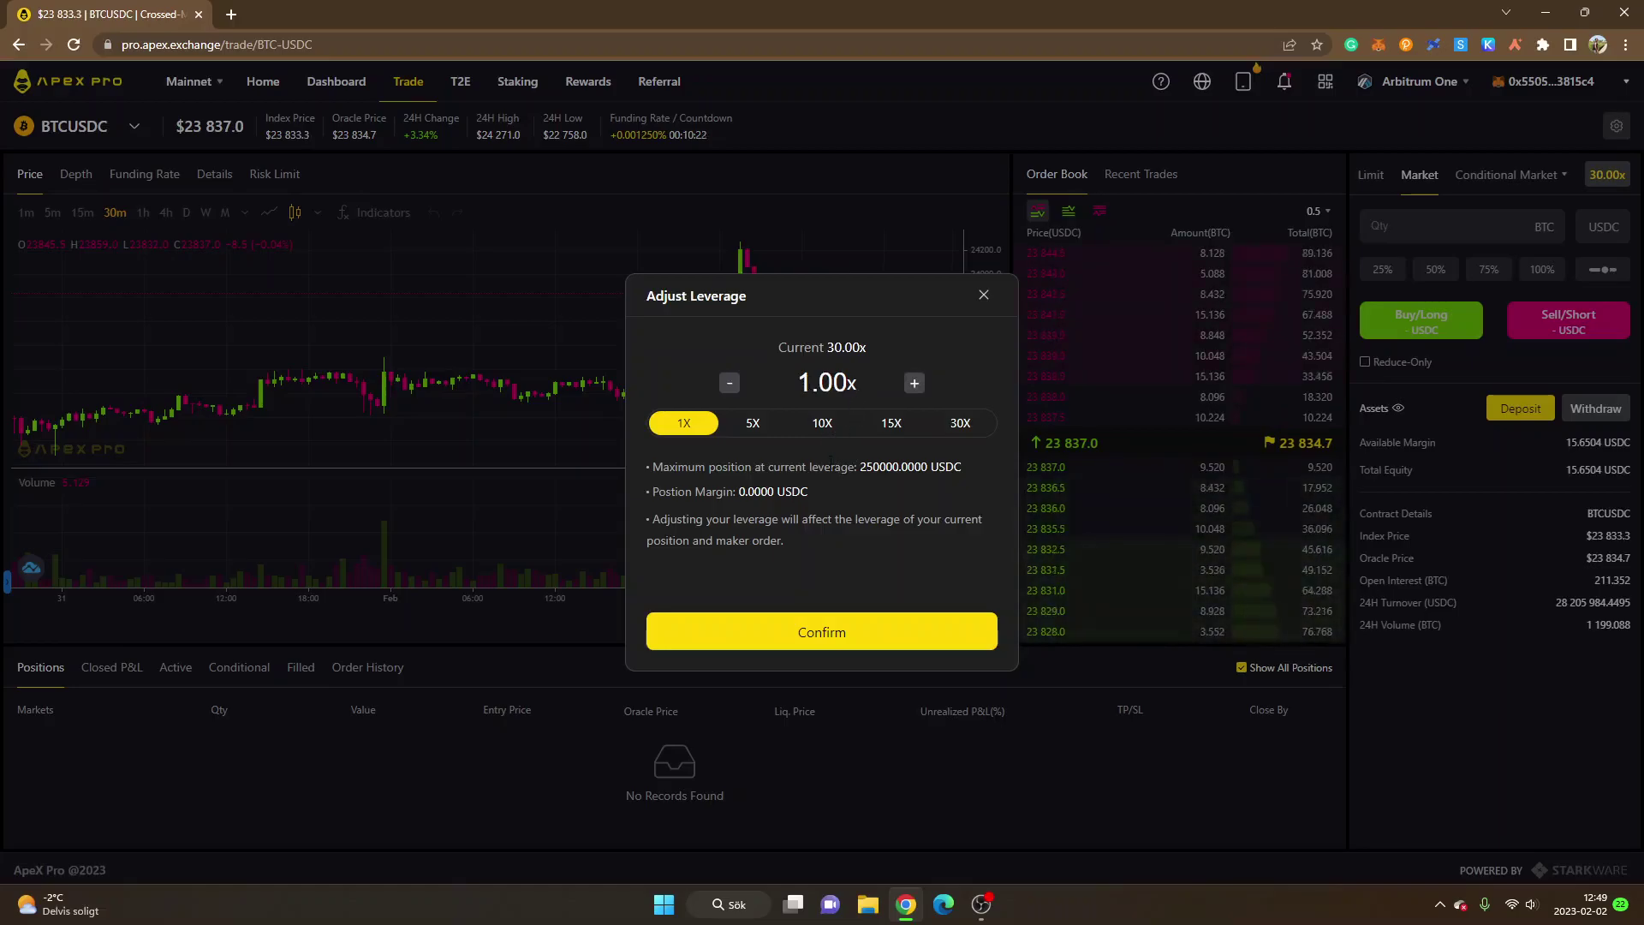
{"action": "left_click", "coordinate": [820, 635]}
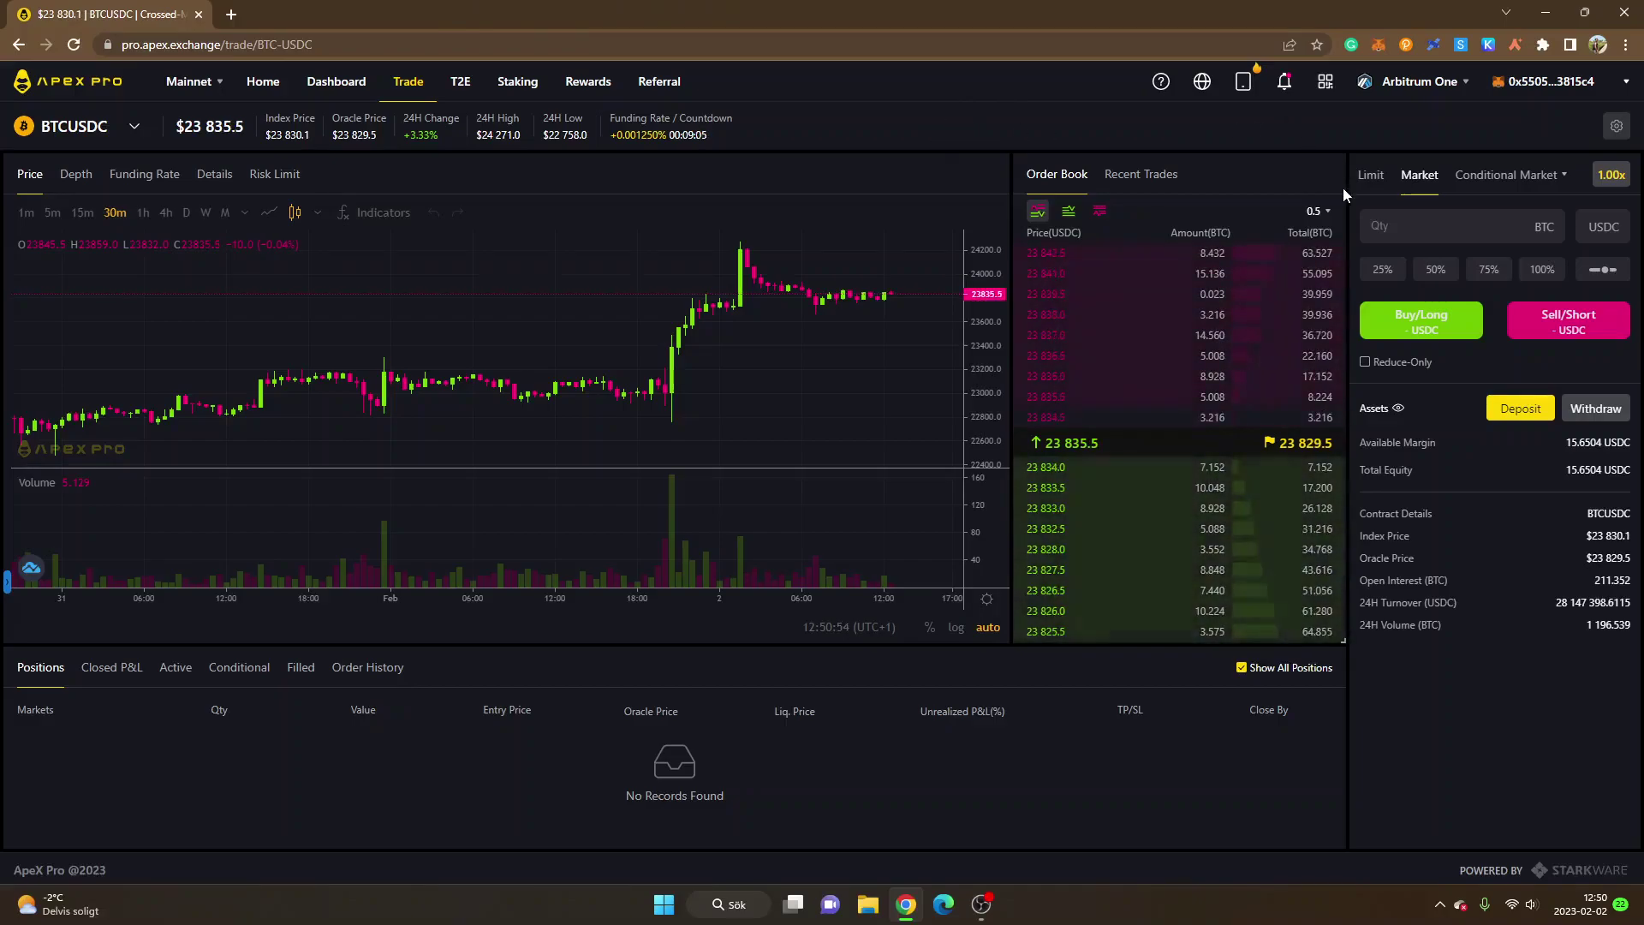
- Show the USDC order value for the BTCUSDC market order and try an amount of 10 USDC
{"action": "left_click", "coordinate": [1409, 229]}
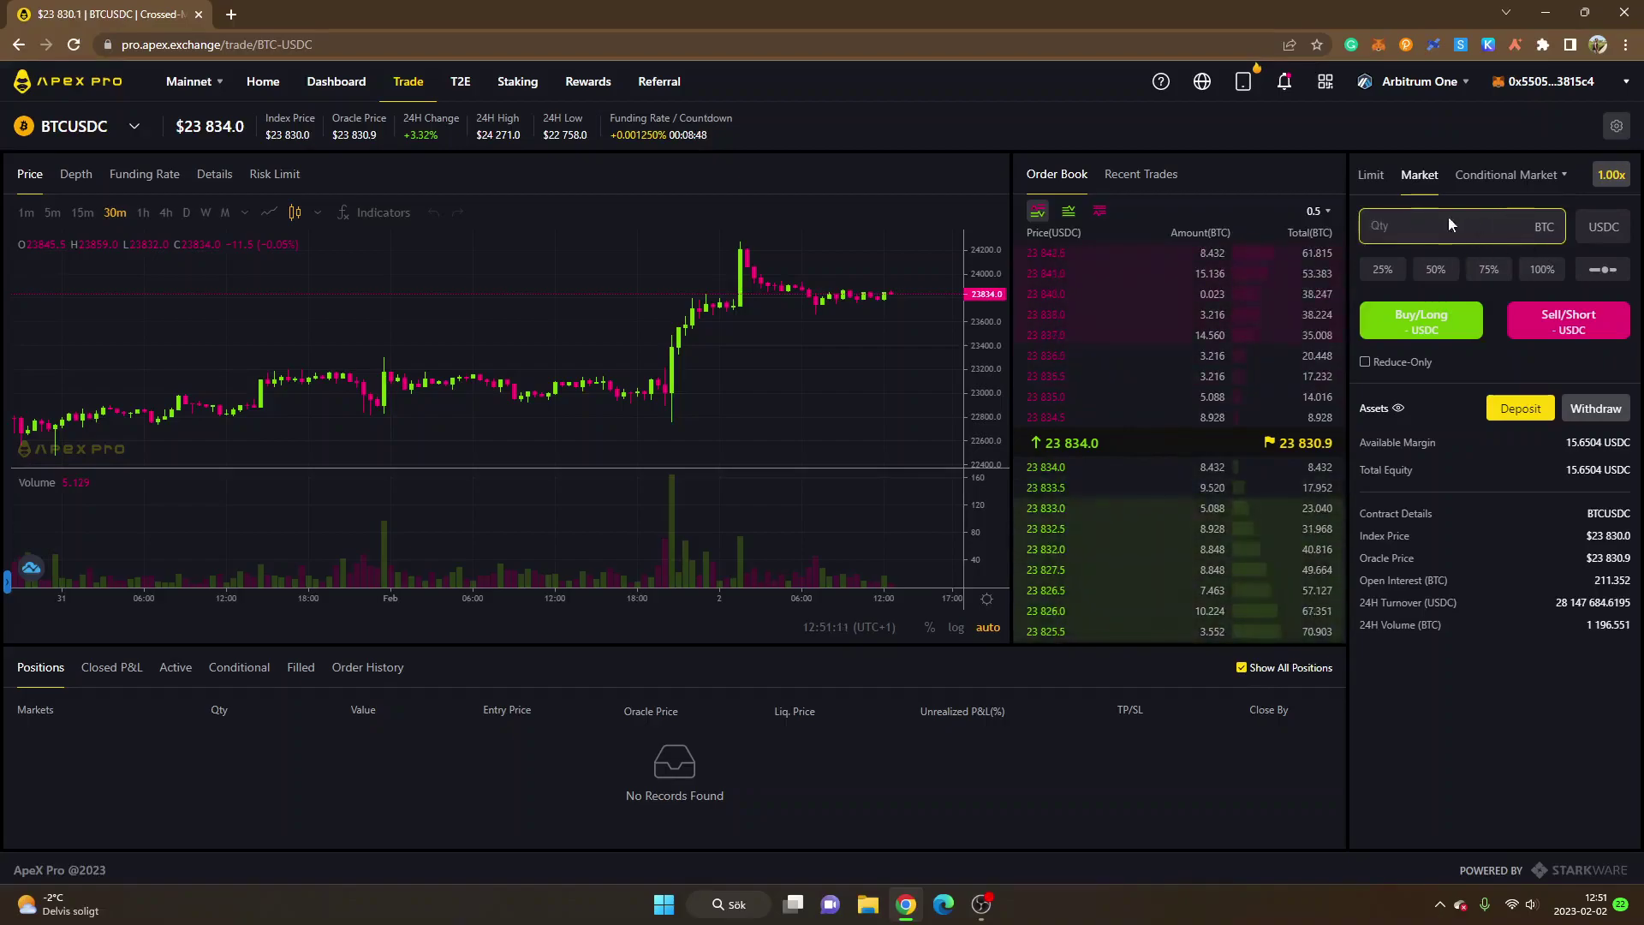
{"action": "left_click", "coordinate": [1605, 229]}
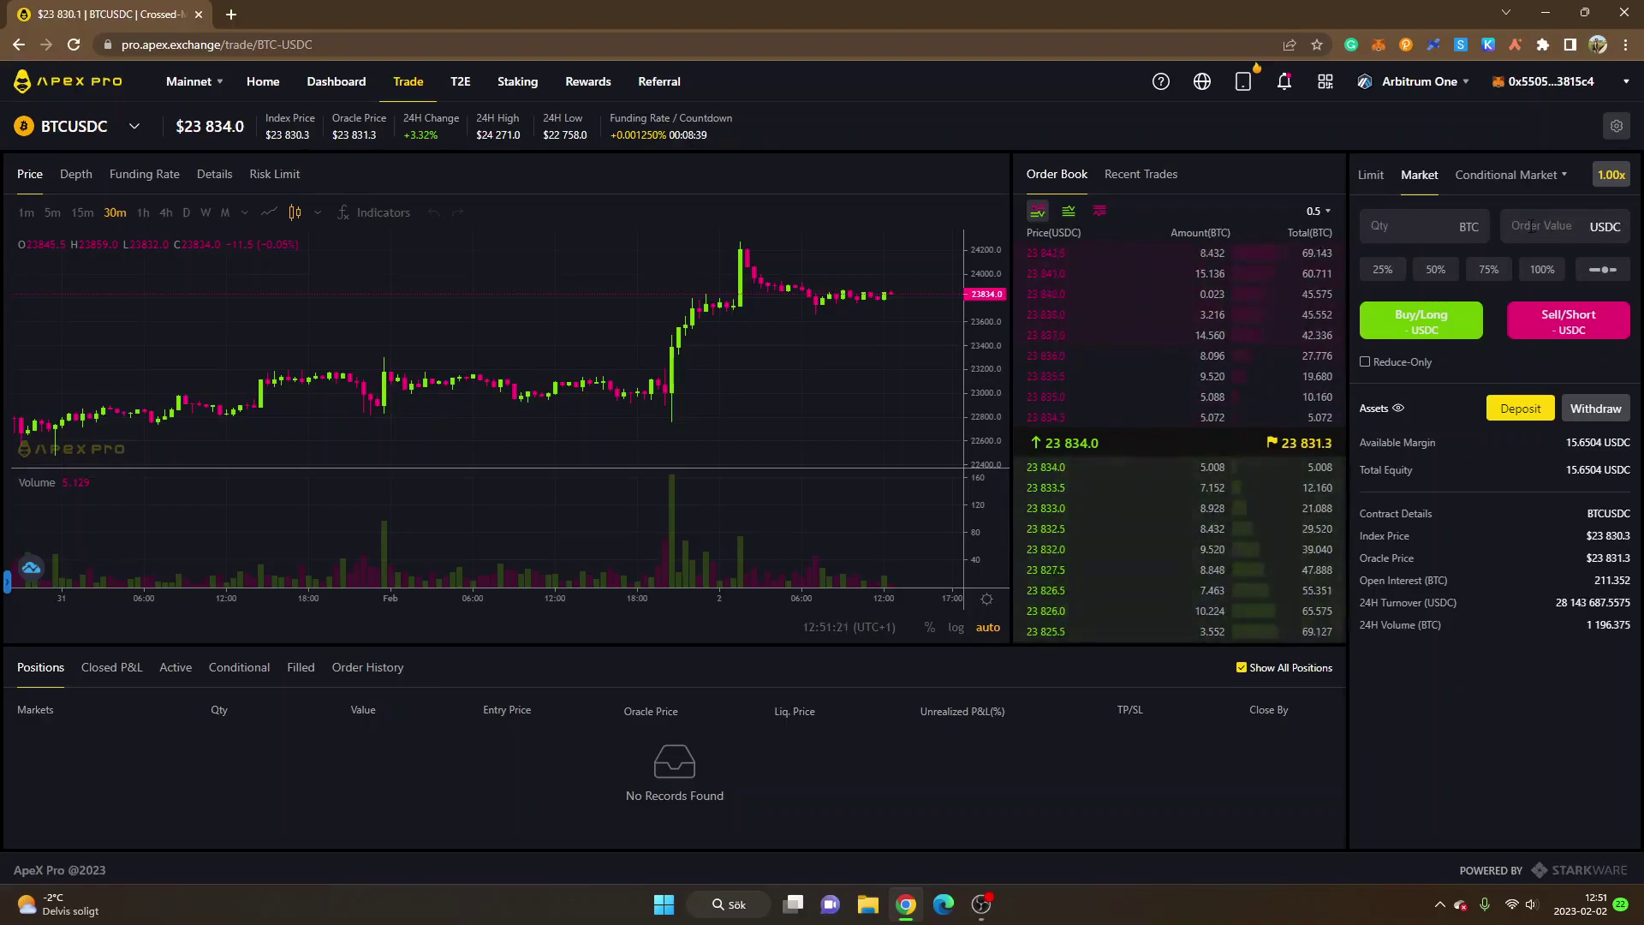
{"action": "left_click", "coordinate": [1514, 227]}
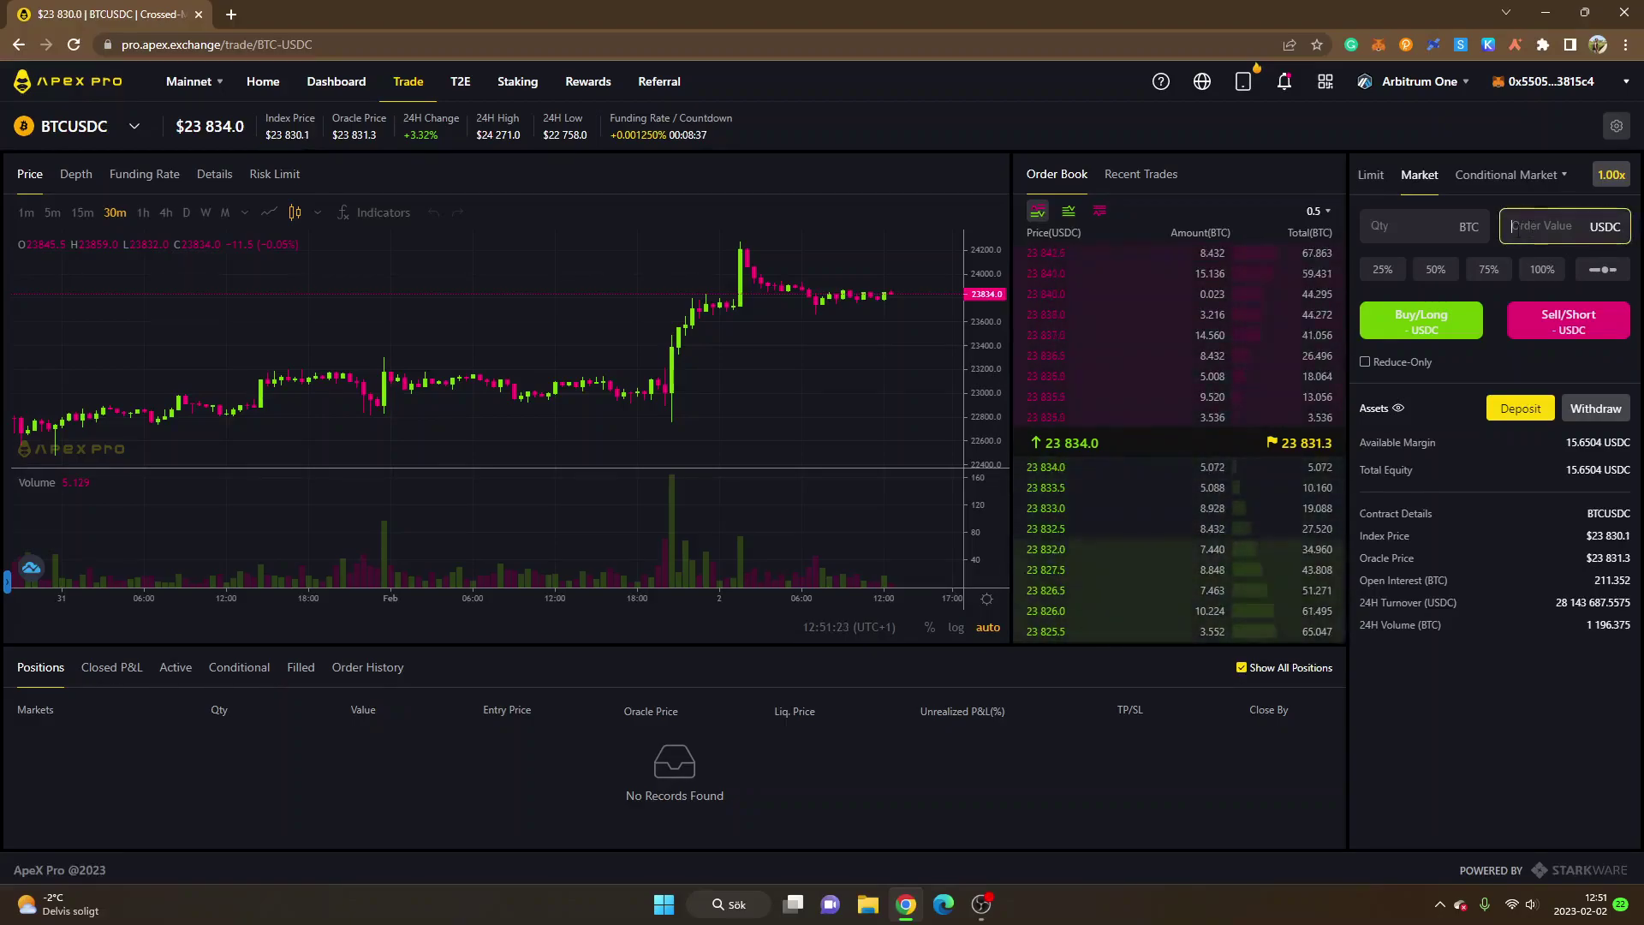
{"action": "type", "text": "10"}
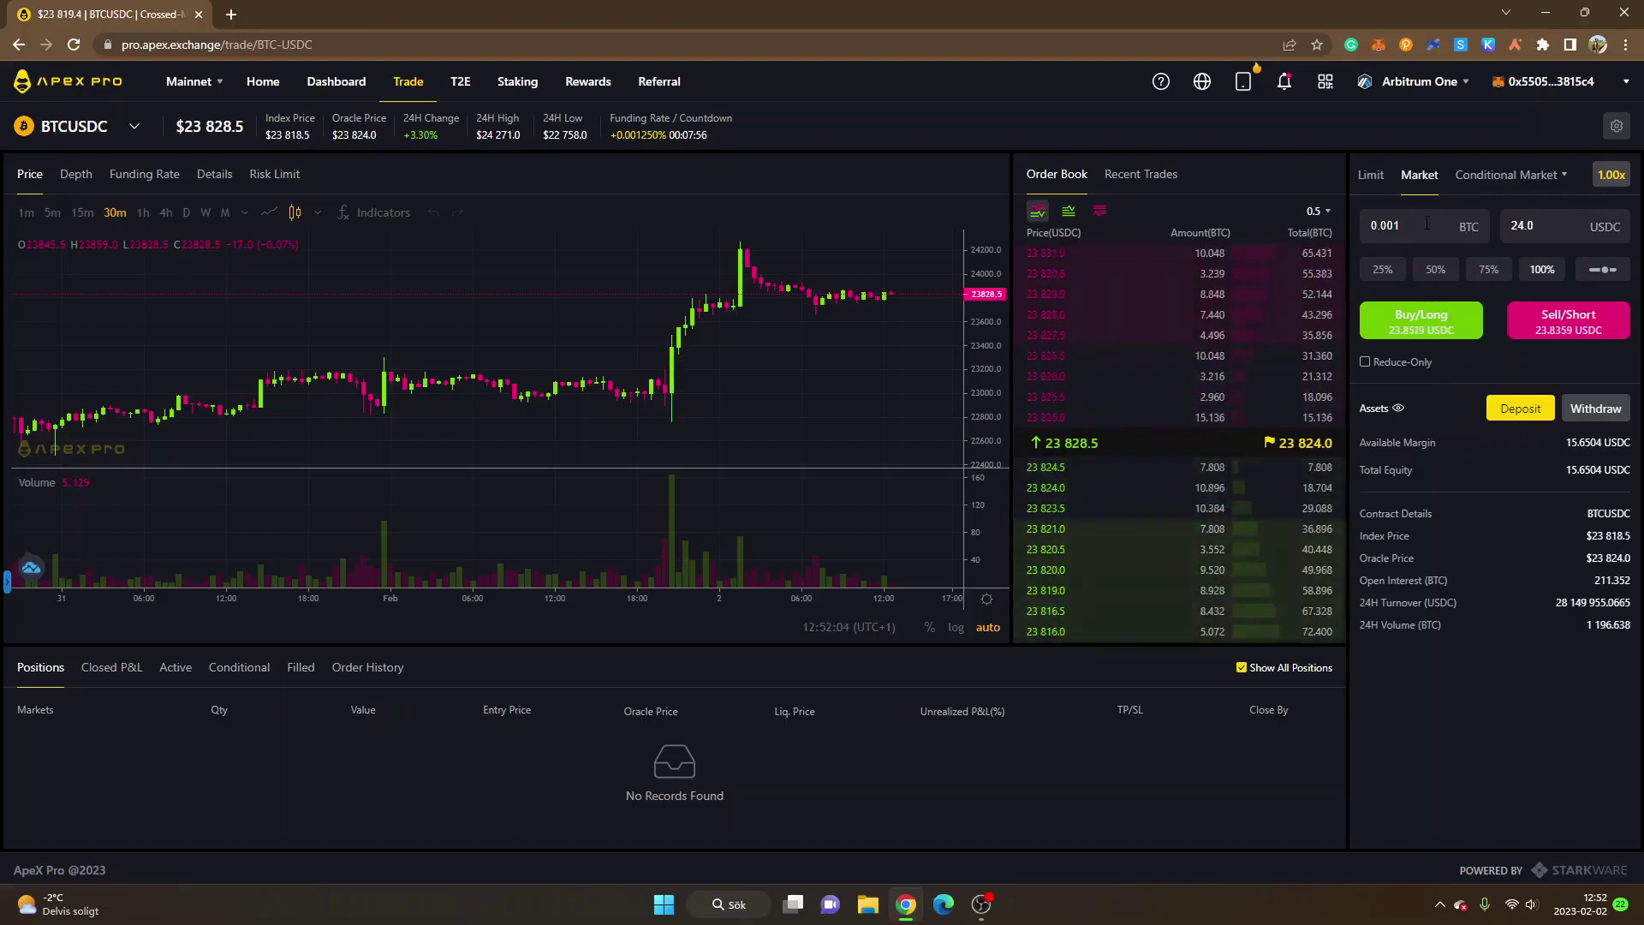
- Switch to the DOGEUSDC market and set its leverage to 1x
{"action": "left_click", "coordinate": [84, 126]}
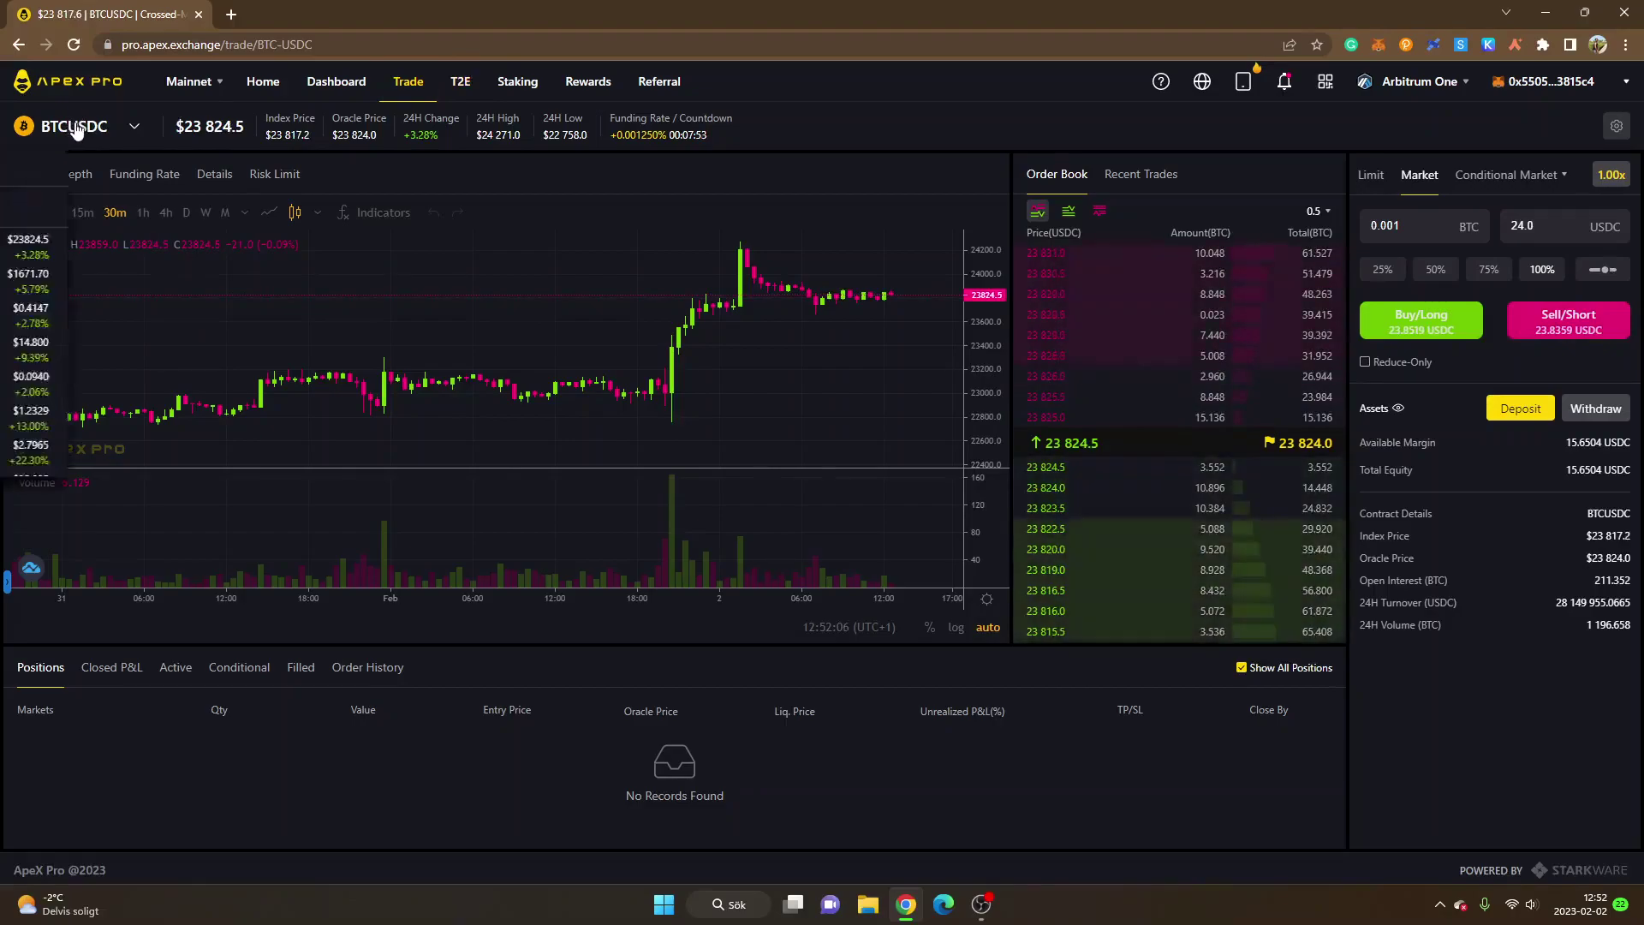
{"action": "left_click", "coordinate": [45, 389]}
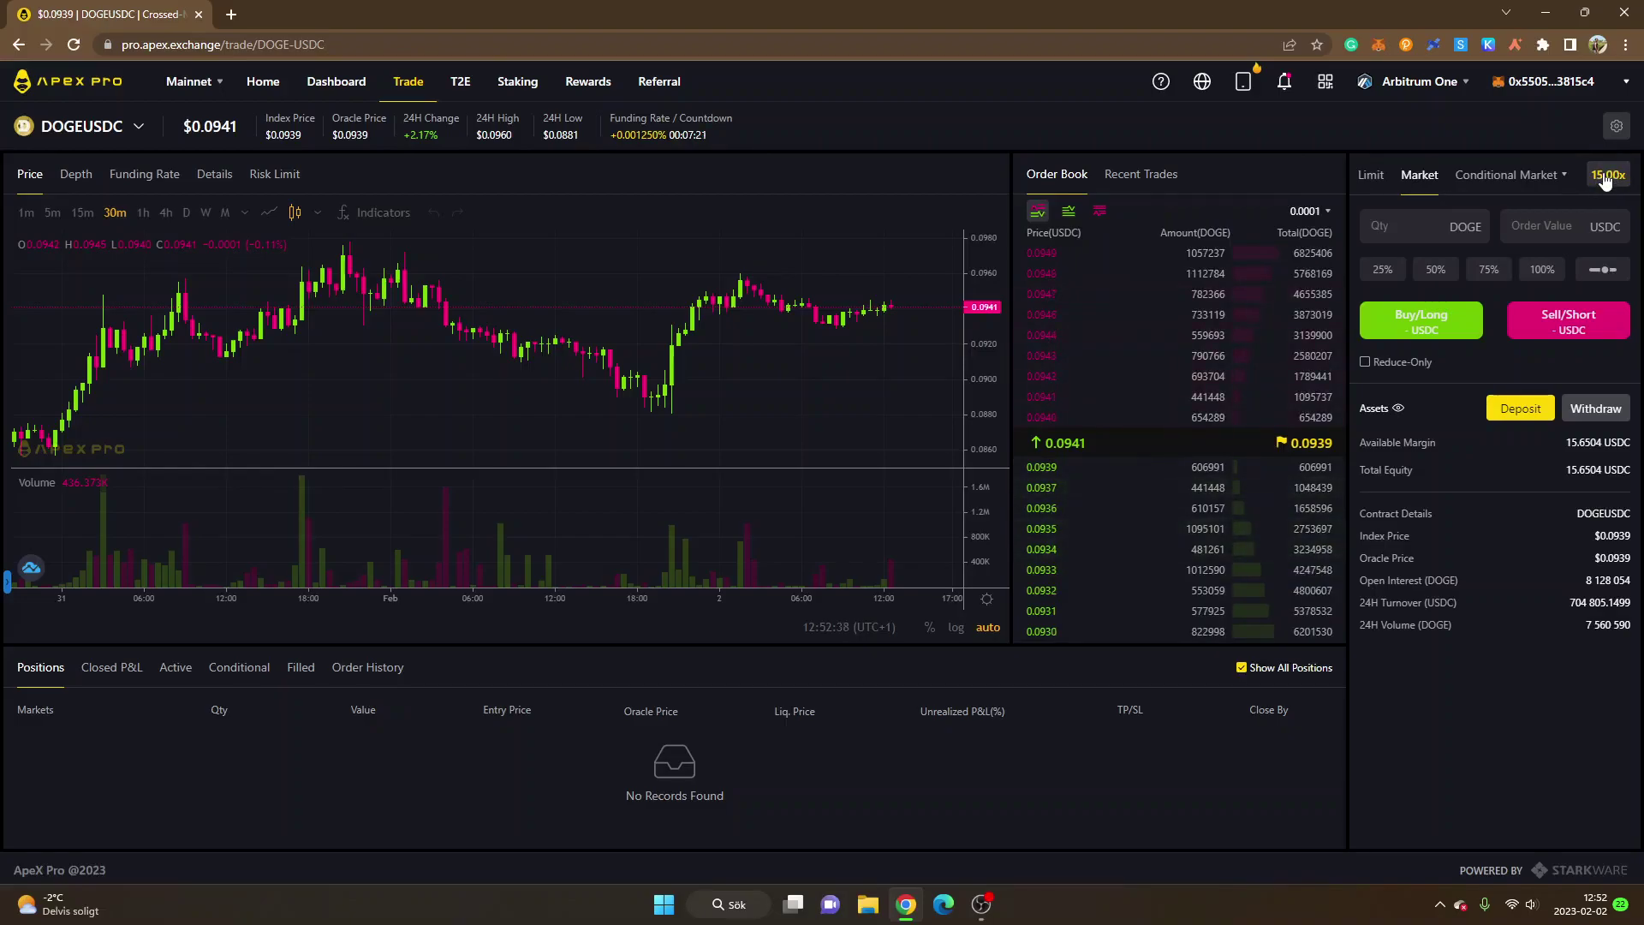
{"action": "left_click", "coordinate": [1604, 178]}
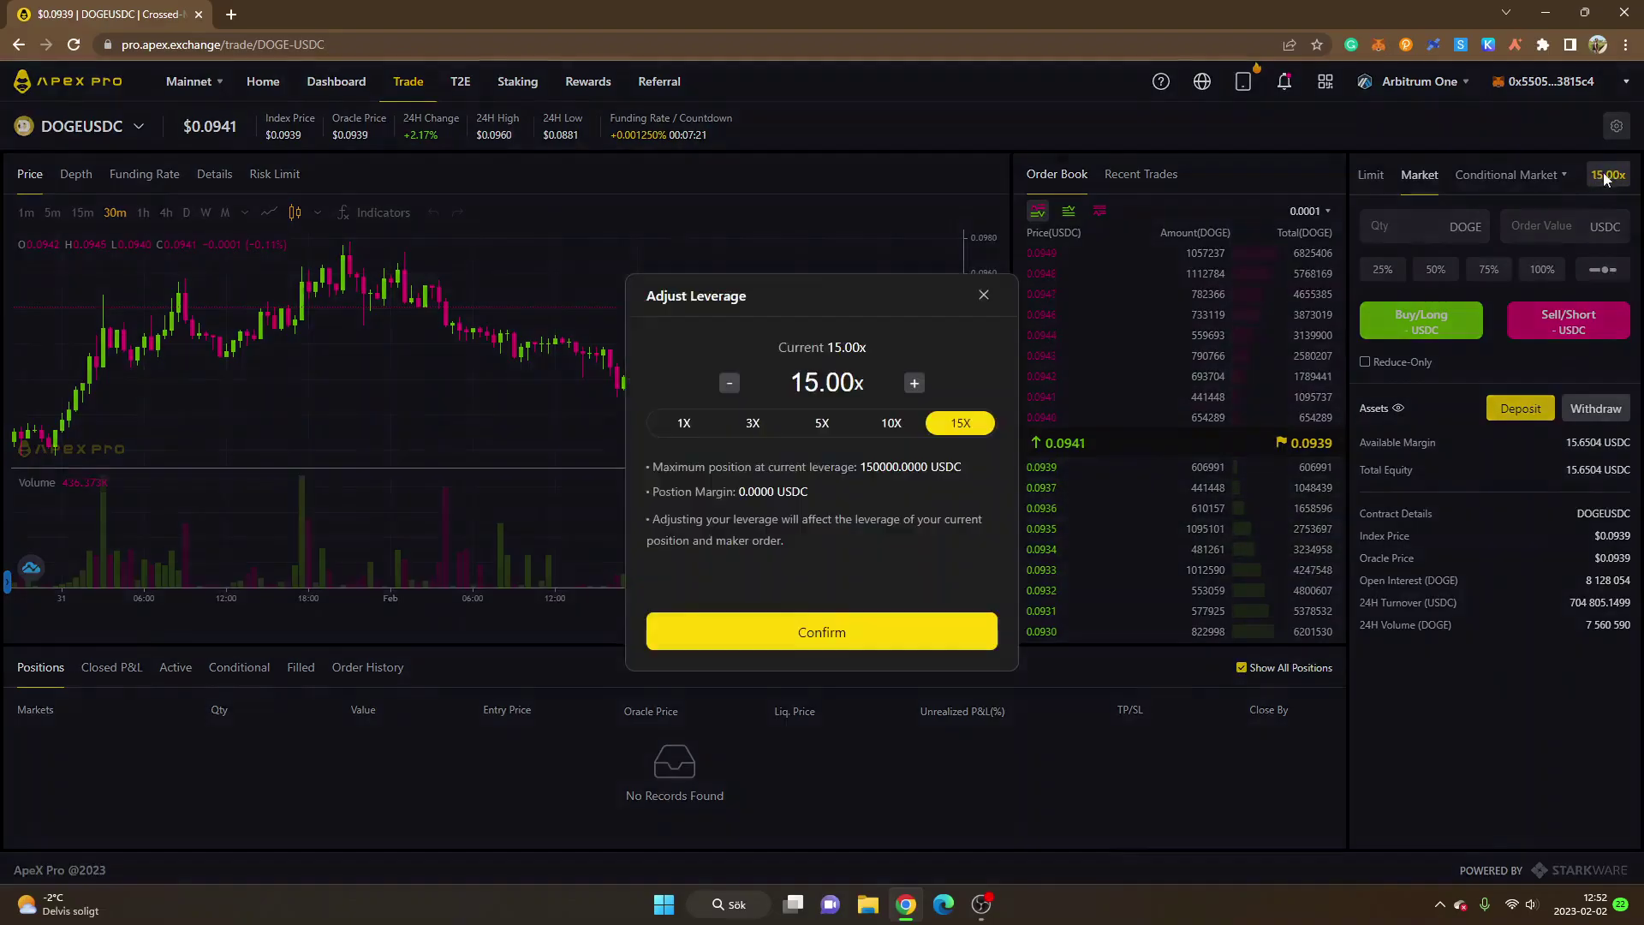
{"action": "left_click", "coordinate": [684, 425]}
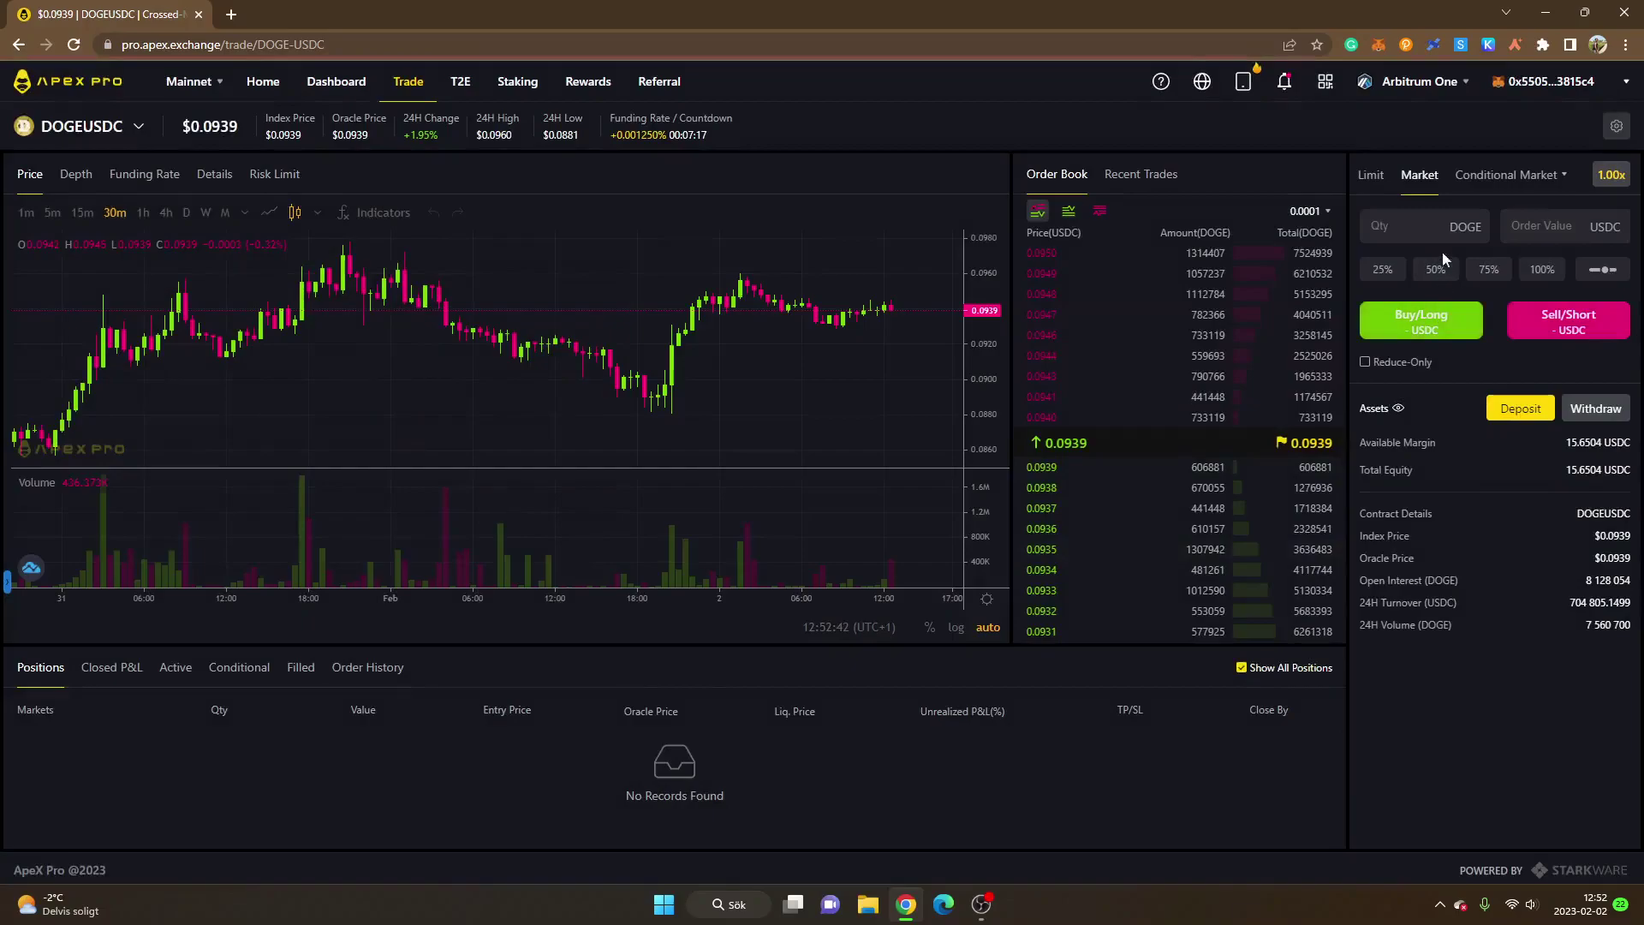
- Place a Buy/Long market order on DOGEUSDC with an order value of 10 USDC and dismiss the position guide
{"action": "left_click", "coordinate": [1528, 228]}
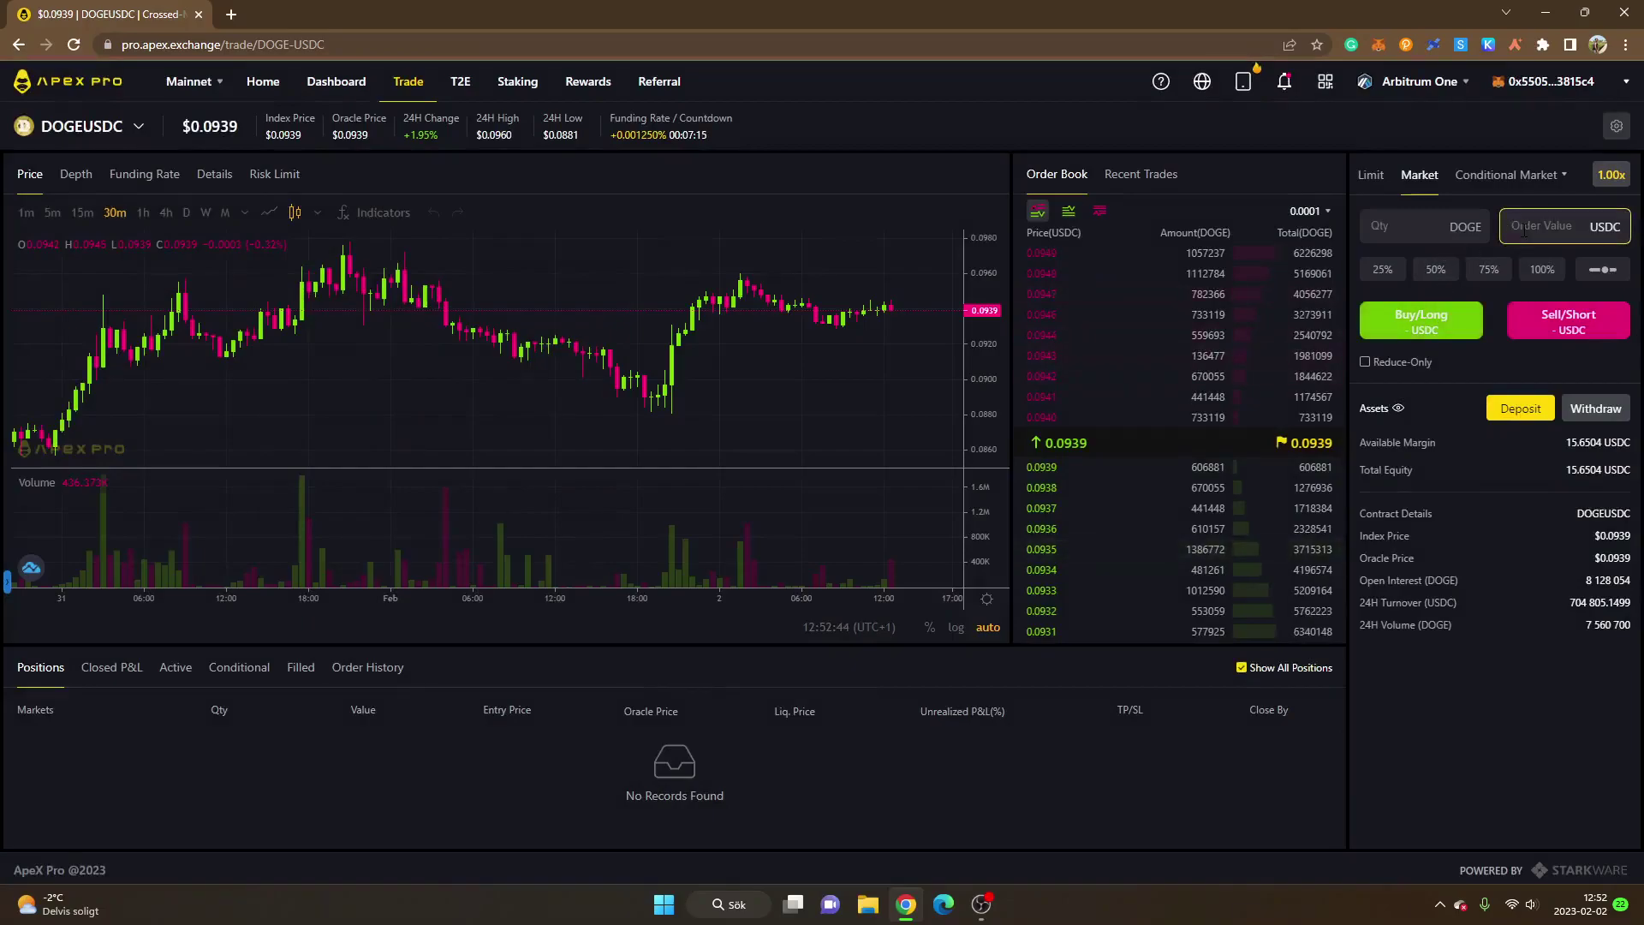
{"action": "type", "text": "10"}
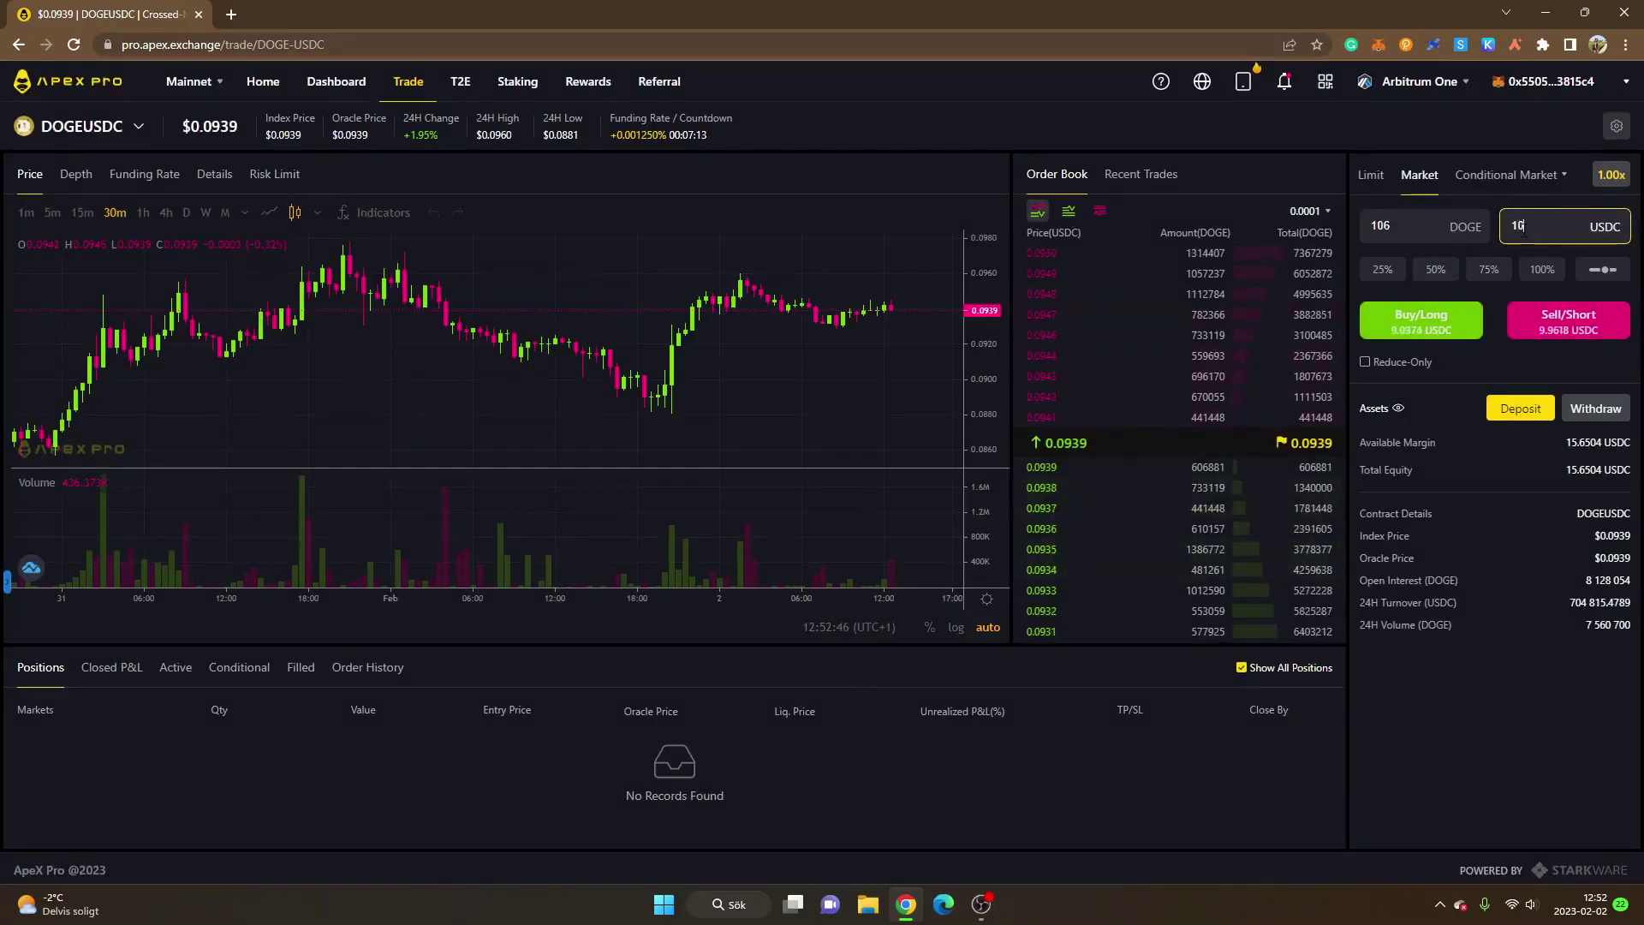
{"action": "left_click", "coordinate": [1416, 120]}
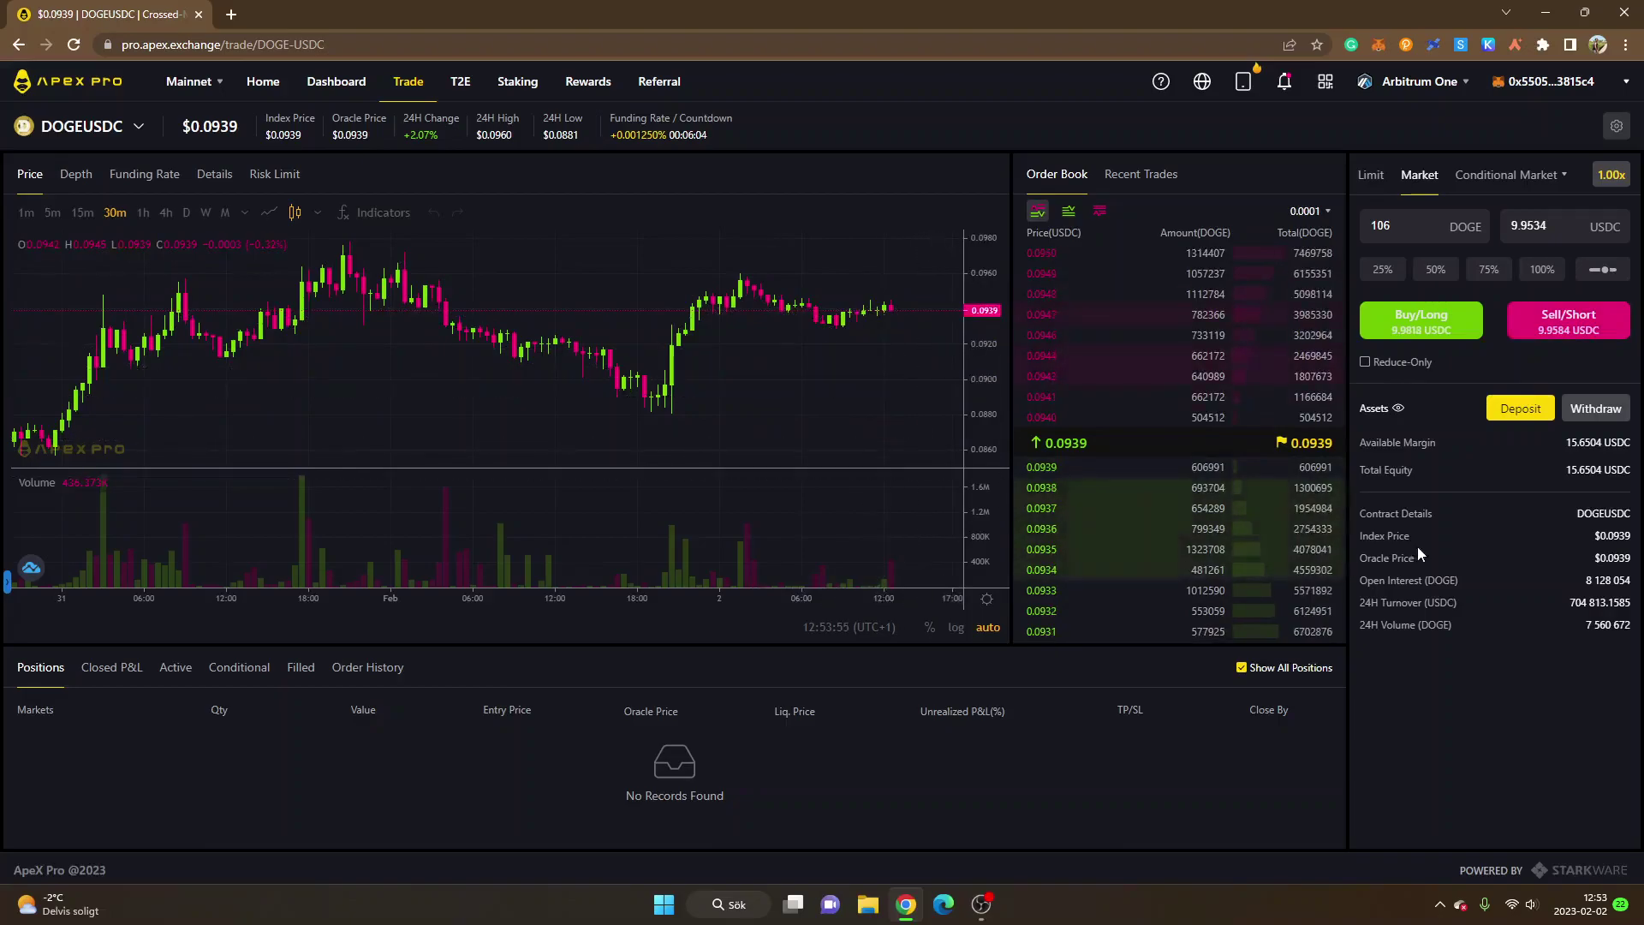
{"action": "left_click", "coordinate": [1423, 323]}
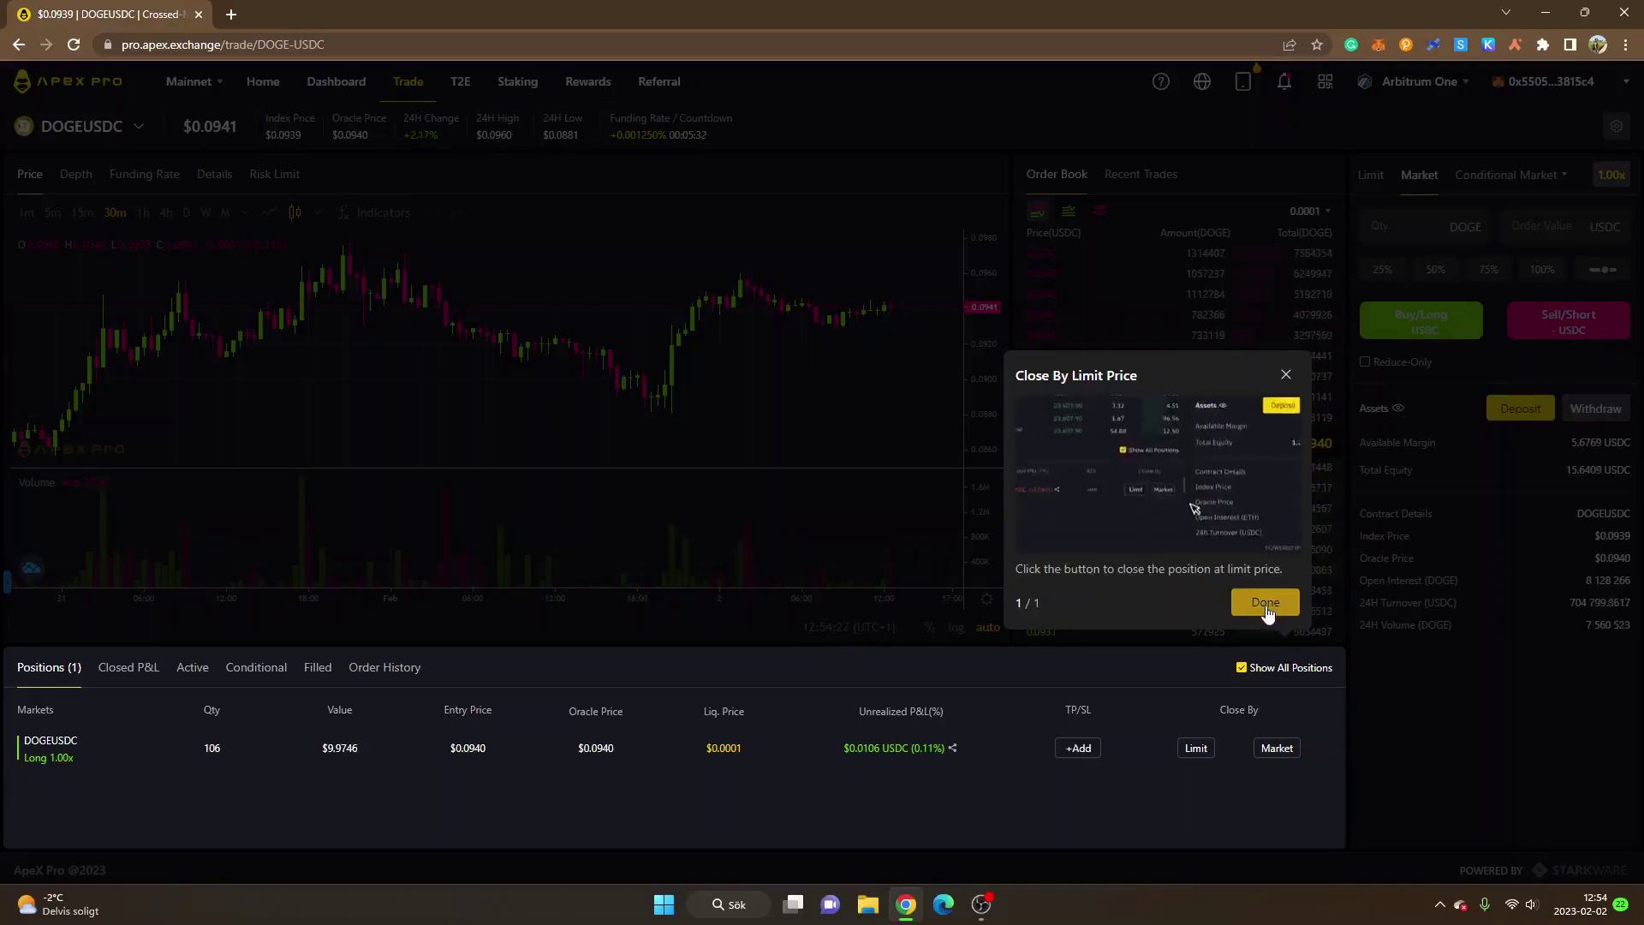
{"action": "left_click", "coordinate": [1240, 603]}
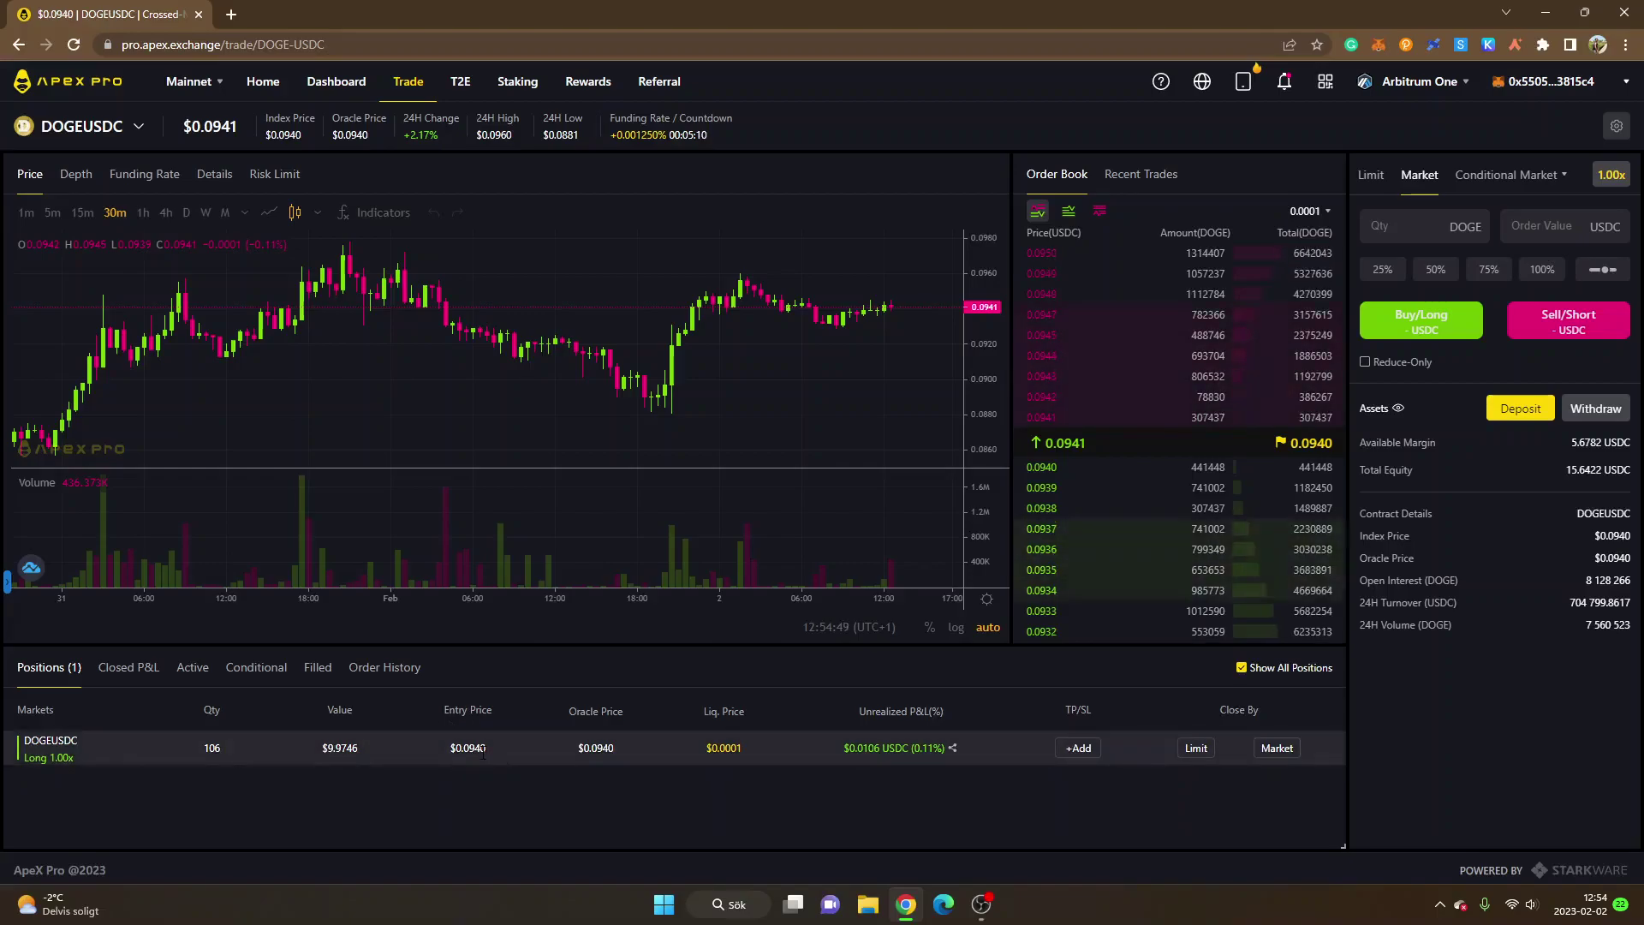
- Start a TP/SL order for the DOGEUSDC long with a take-profit at 1.0000 USDC for 100% of the quantity
{"action": "mouse_move", "coordinate": [587, 721]}
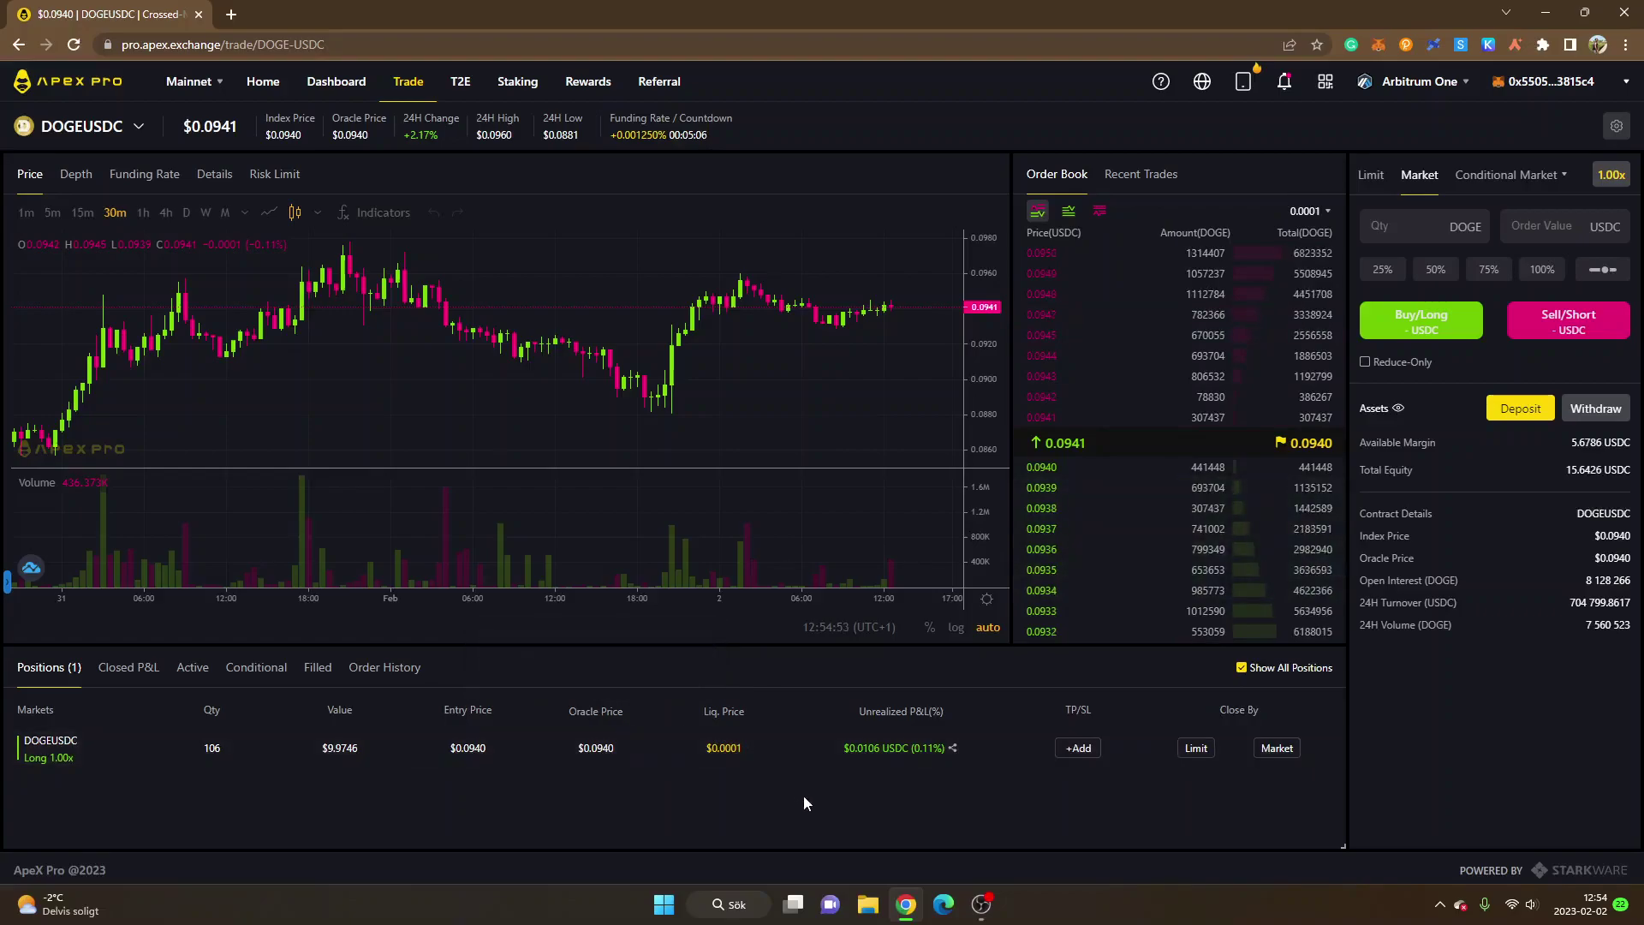
{"action": "mouse_move", "coordinate": [912, 716]}
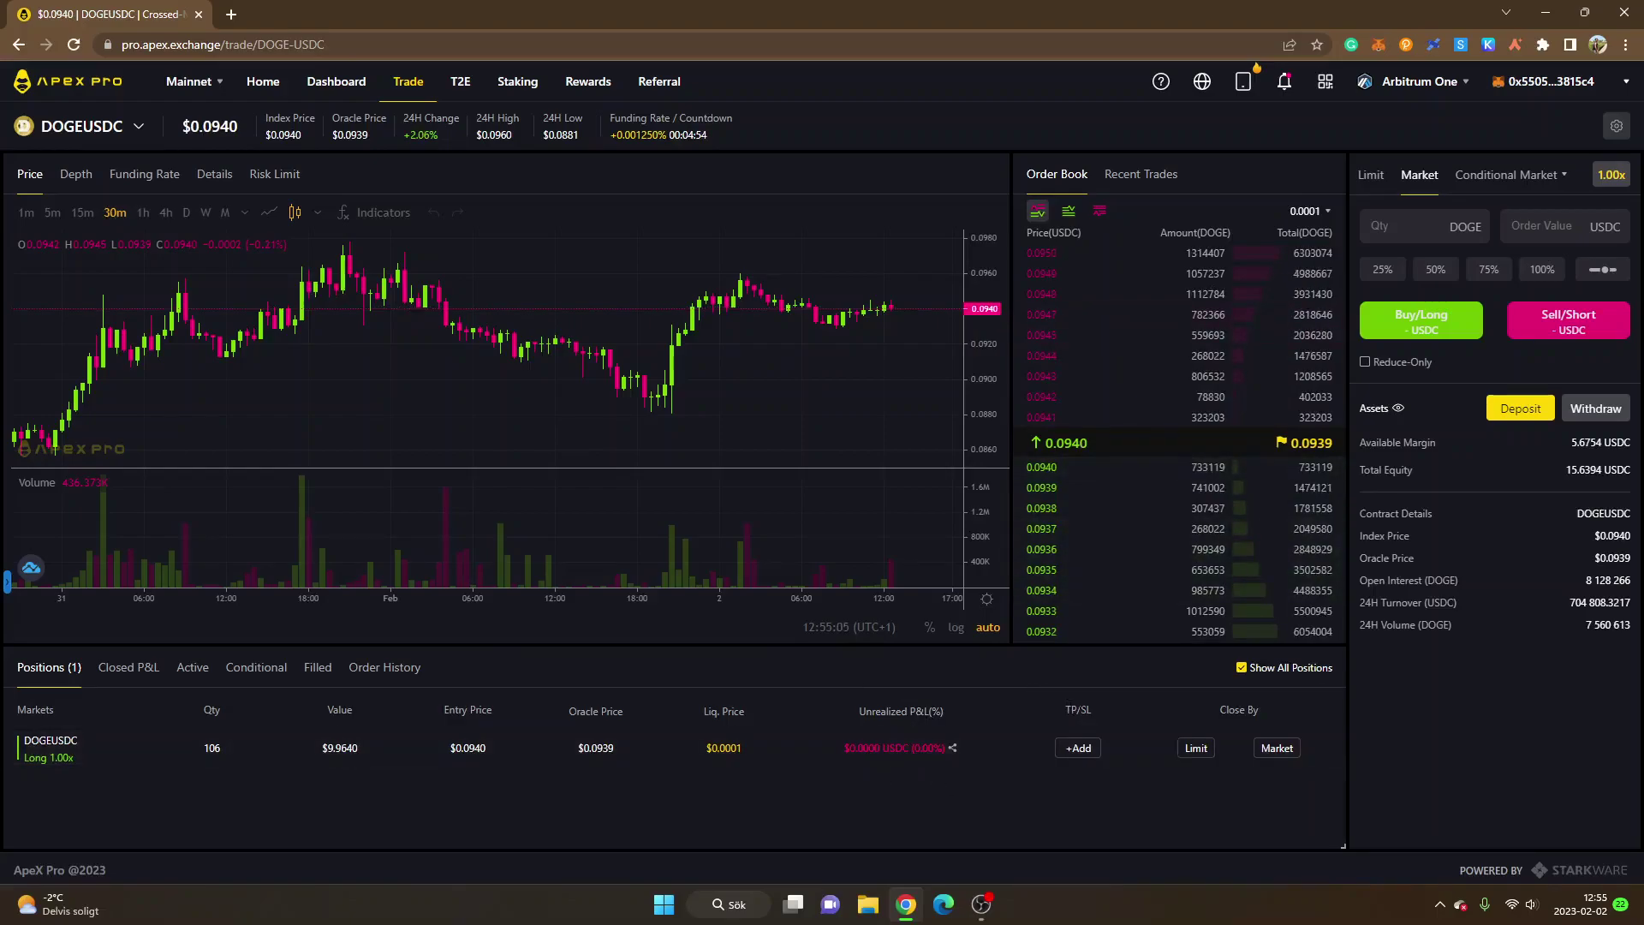
{"action": "left_click", "coordinate": [1079, 749]}
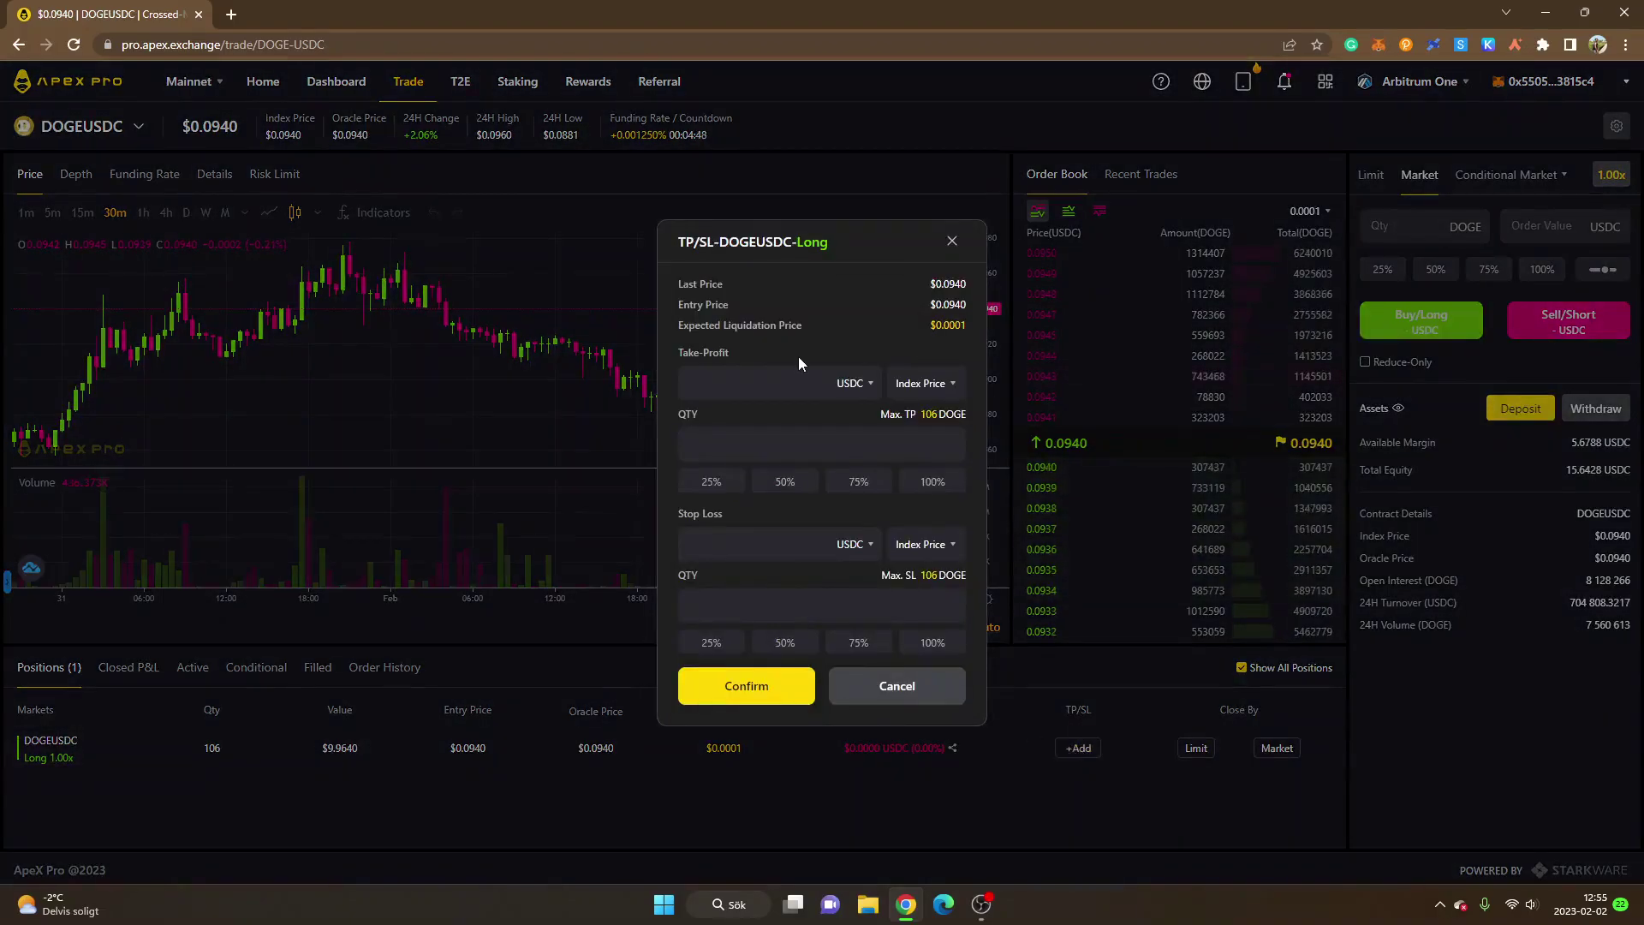
{"action": "left_click", "coordinate": [755, 384]}
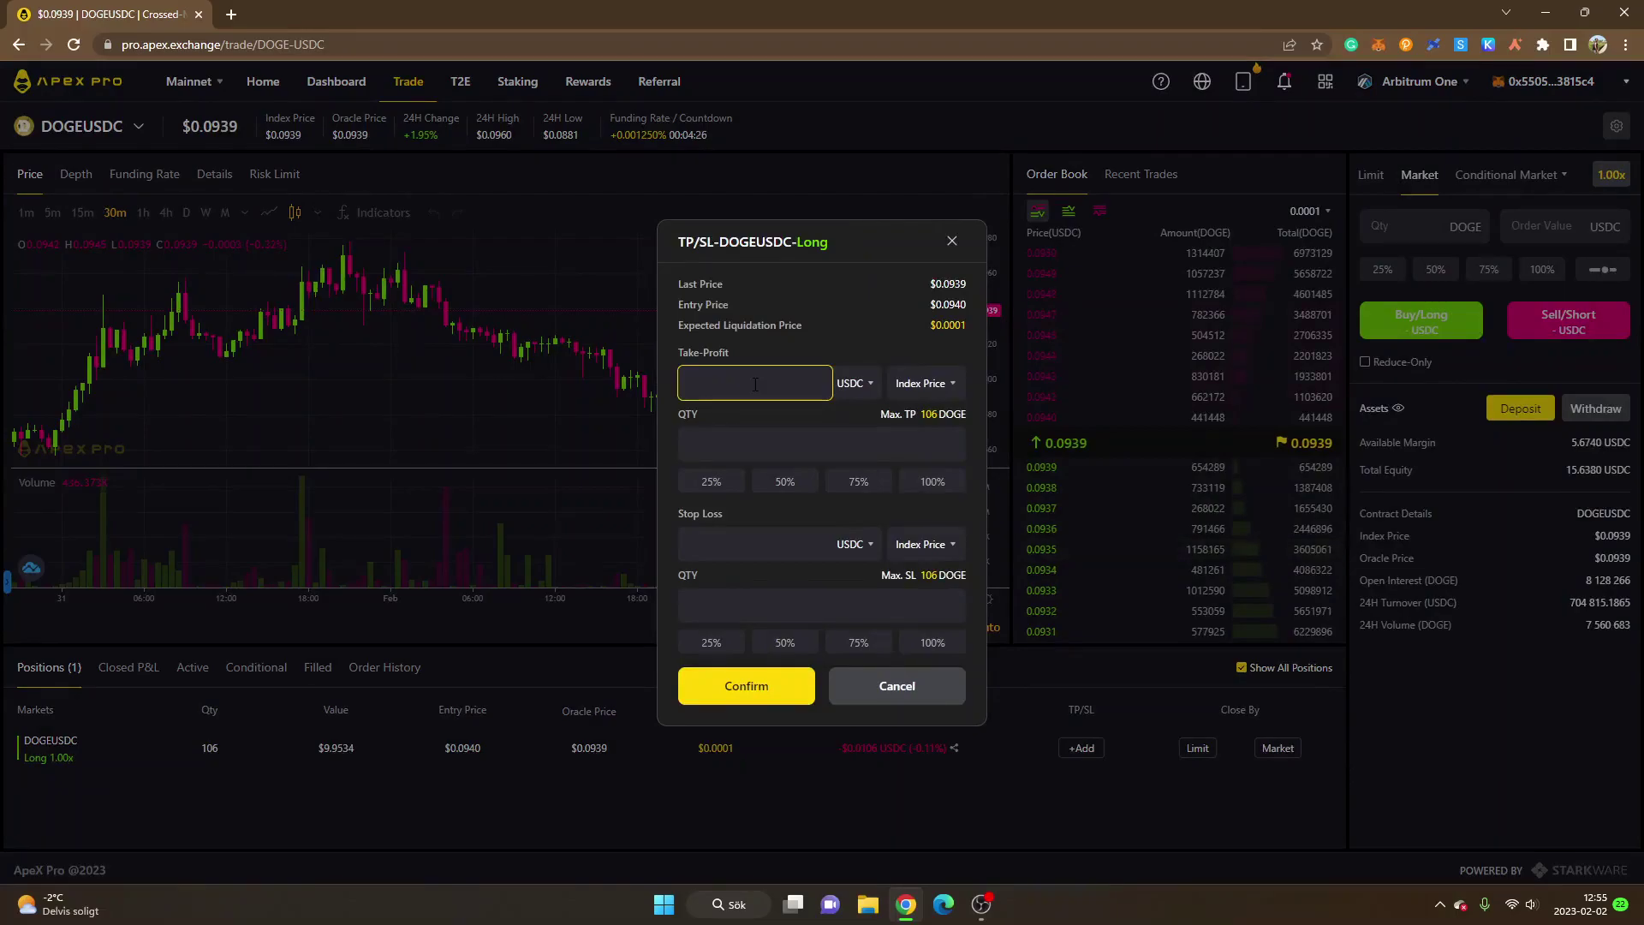
{"action": "key", "text": "BackSpace"}
{"action": "type", "text": "1"}
{"action": "left_click", "coordinate": [867, 315]}
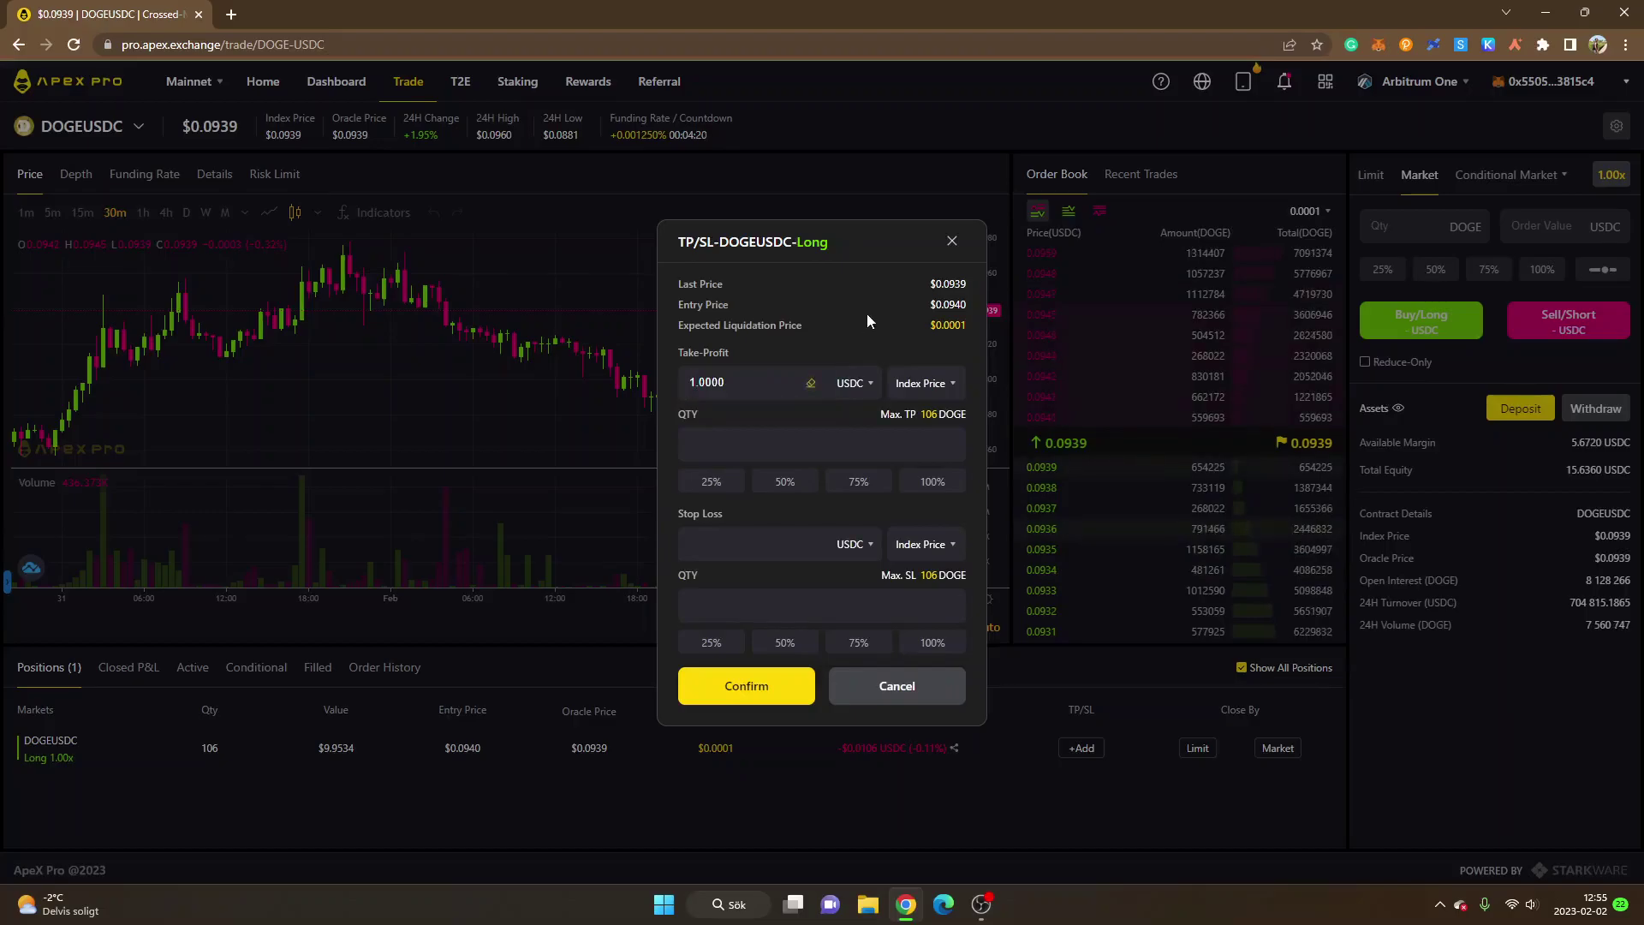
{"action": "left_click", "coordinate": [925, 481]}
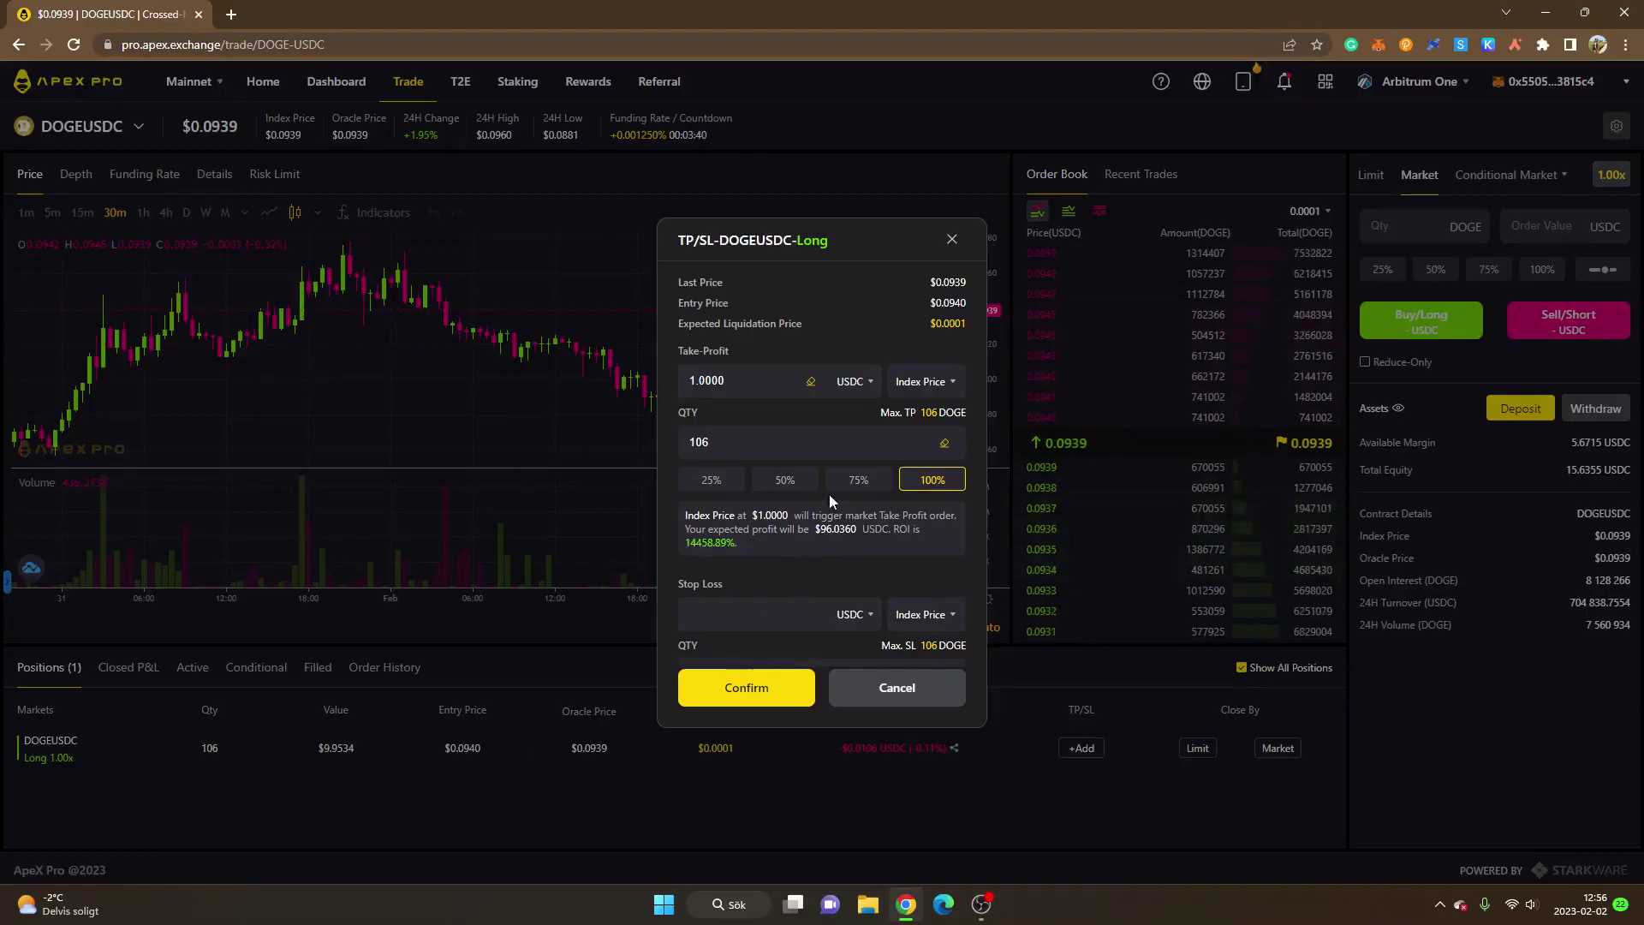
- Set the take-profit trigger price to 0.1000 USDC
{"action": "double_click", "coordinate": [733, 381]}
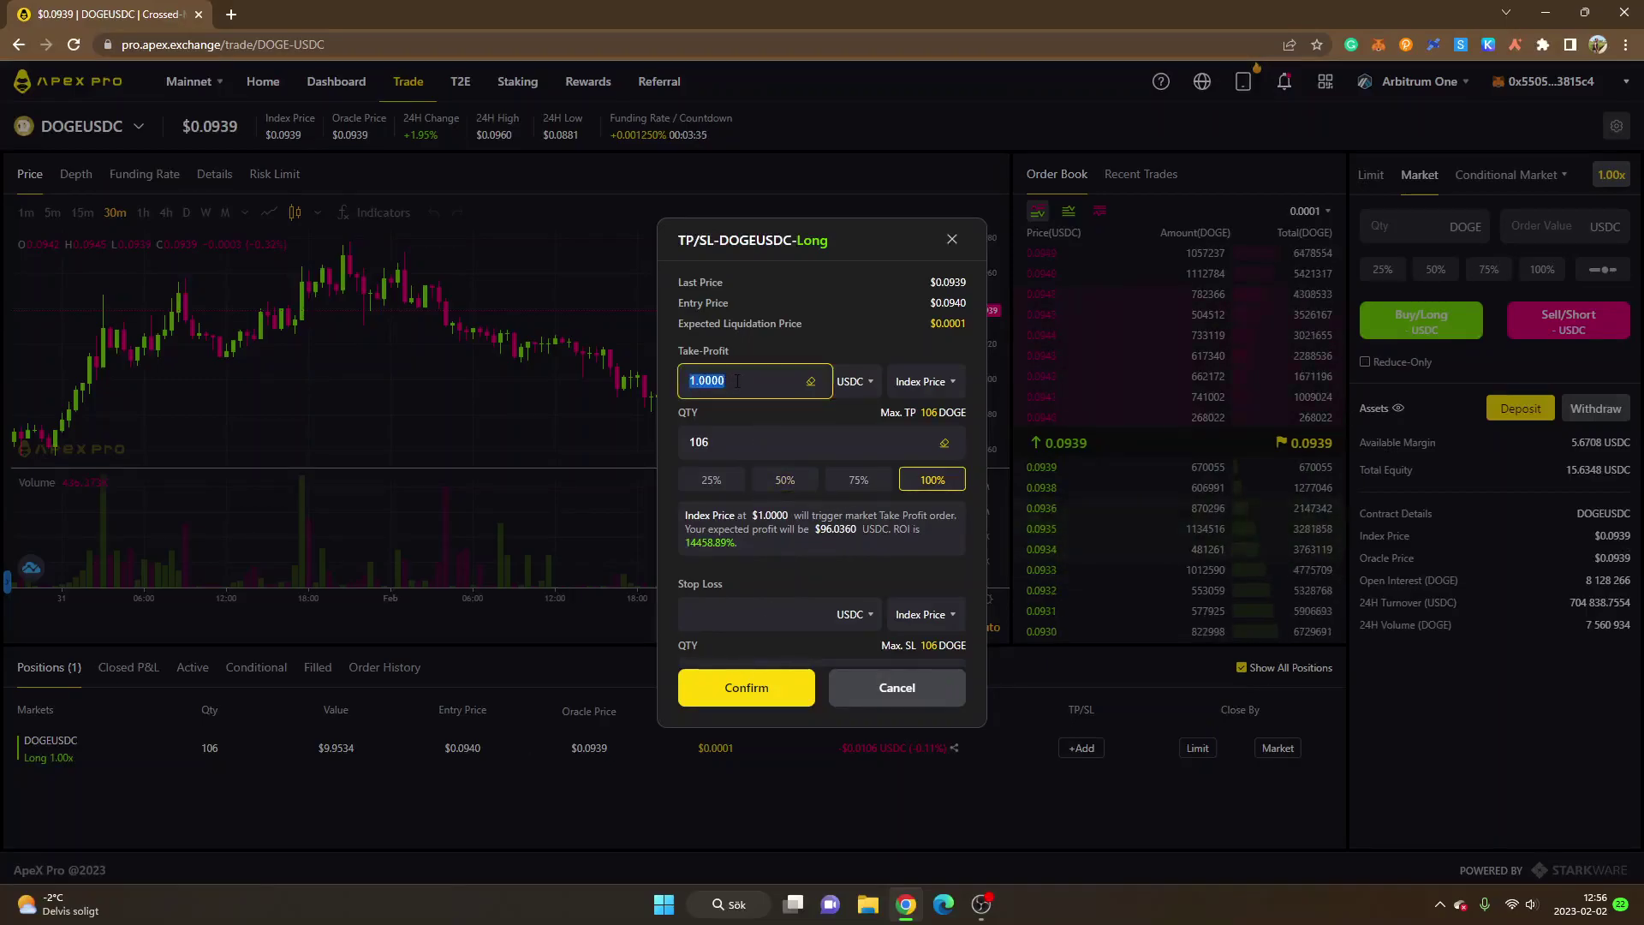
{"action": "key", "text": "BackSpace"}
{"action": "type", "text": "0.1000"}
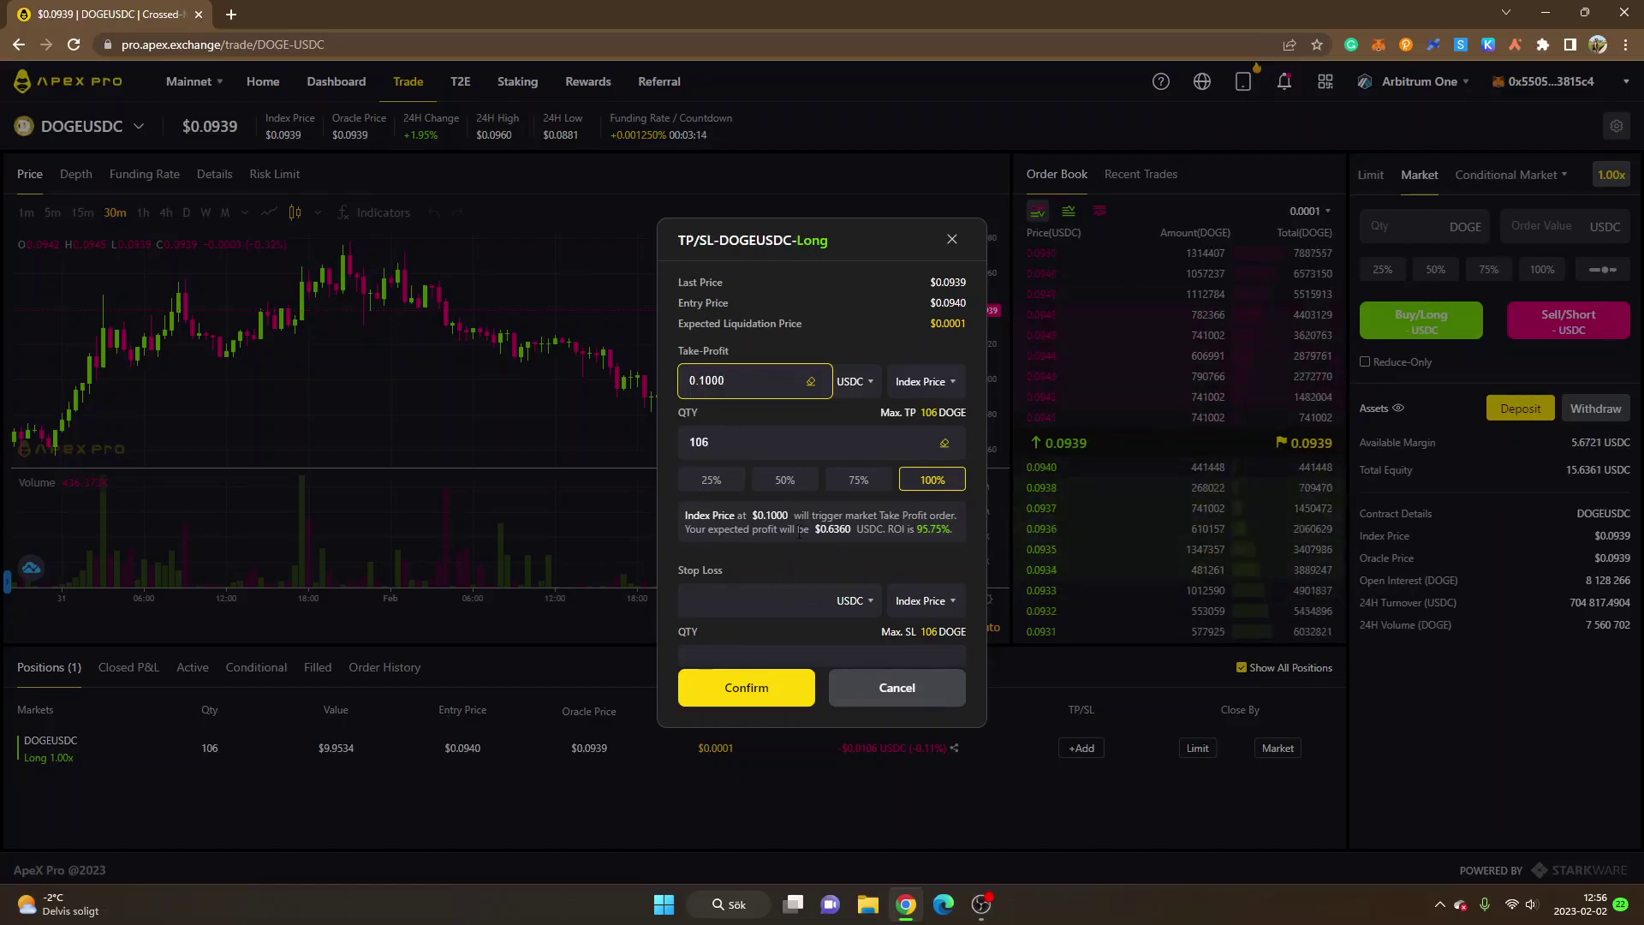
- Add a stop loss at 0.0900 USDC for 100% of the quantity and confirm the TP/SL orders
{"action": "scroll", "coordinate": [796, 535], "scroll_direction": "down", "scroll_amount": 1}
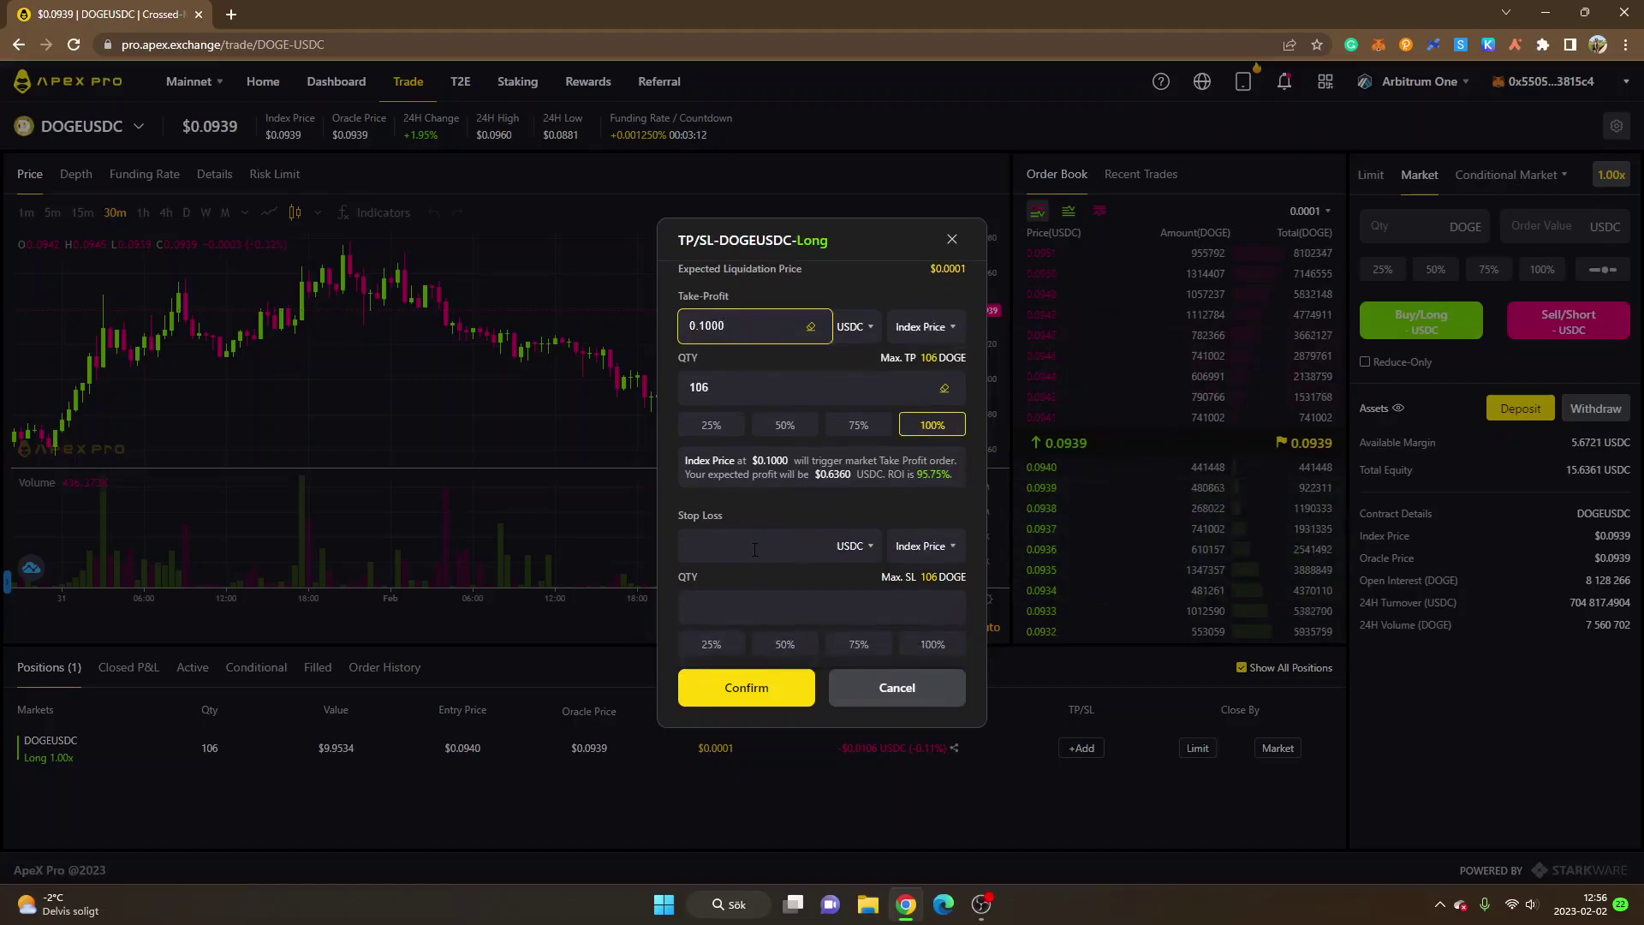
{"action": "left_click", "coordinate": [760, 548]}
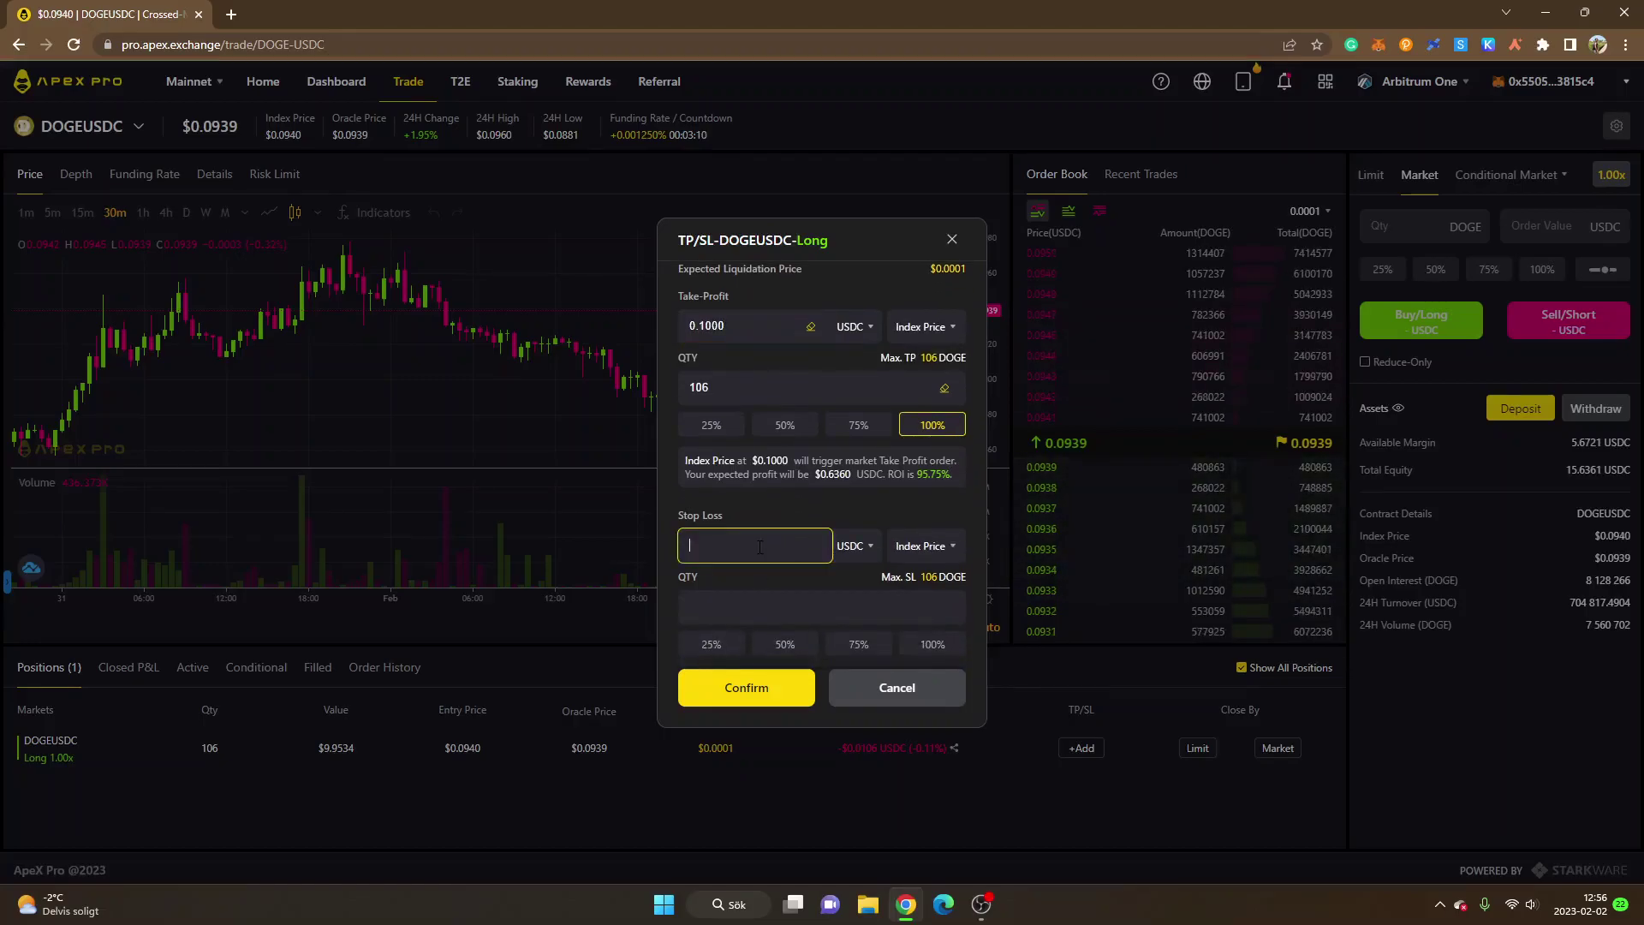
{"action": "type", "text": "0."}
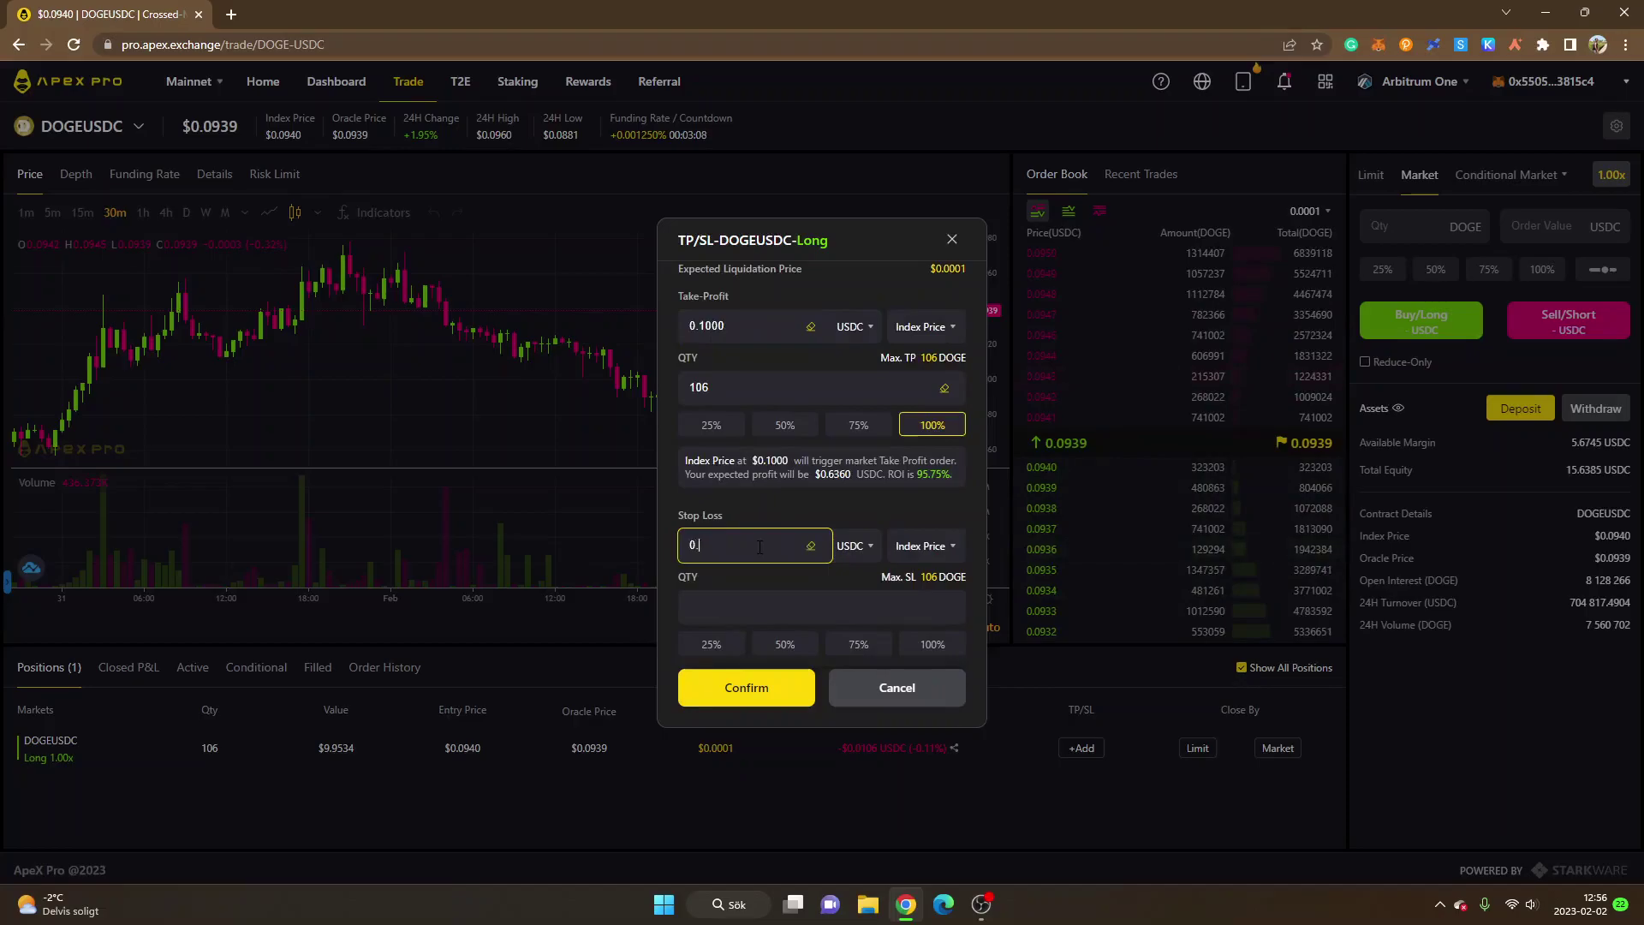
{"action": "type", "text": "09"}
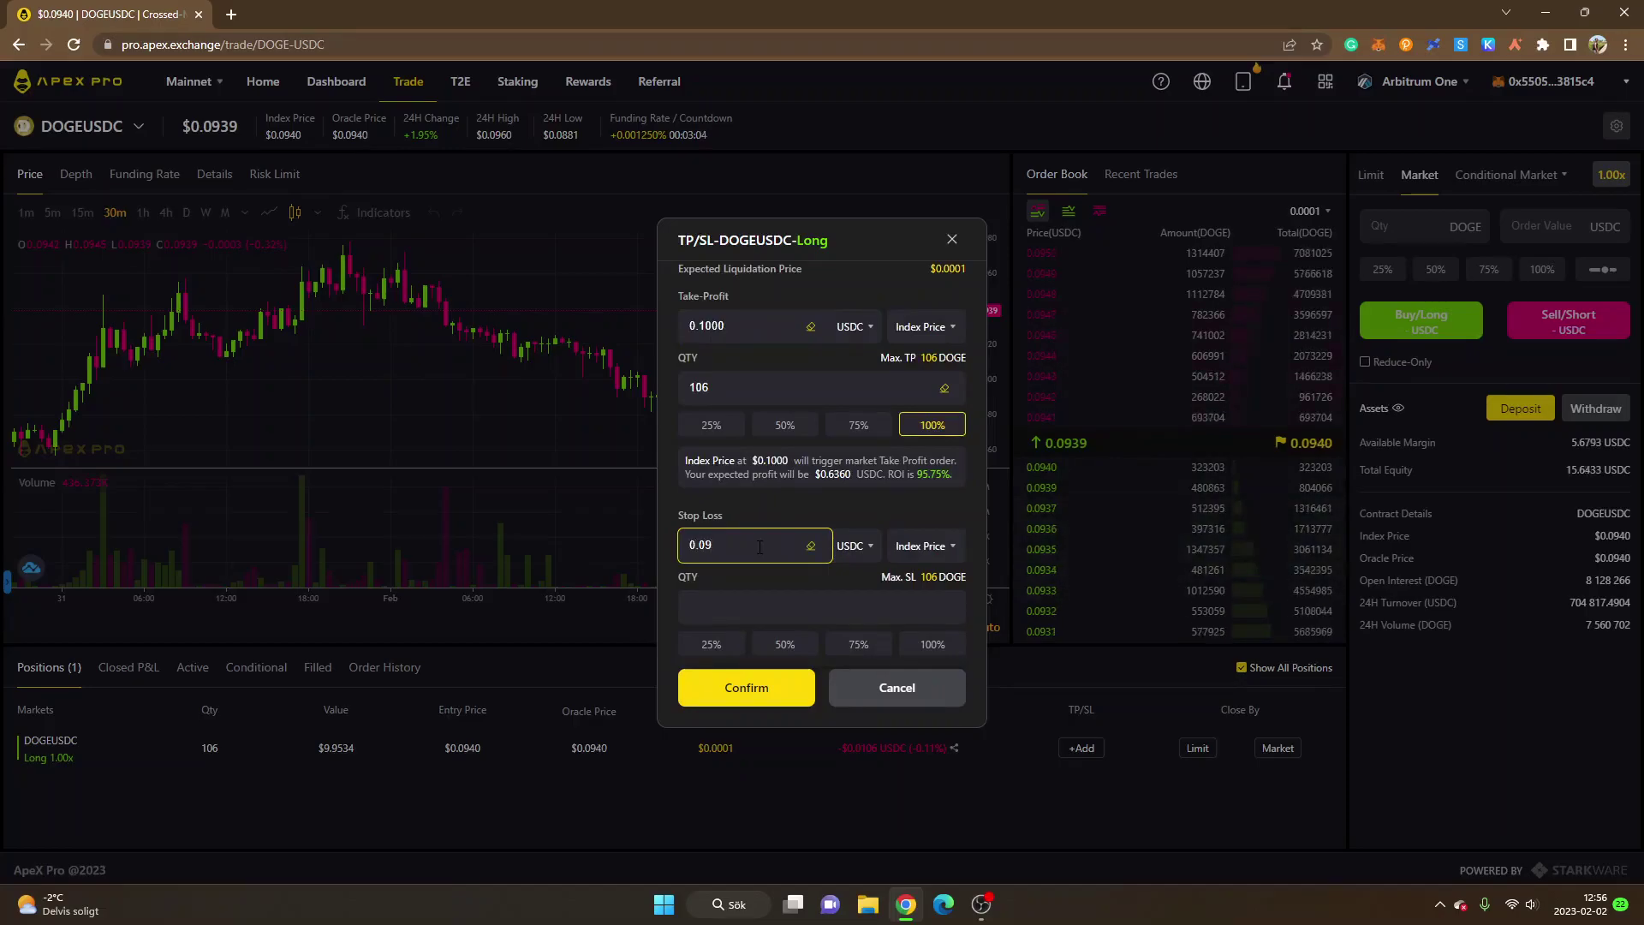
{"action": "left_click", "coordinate": [933, 646]}
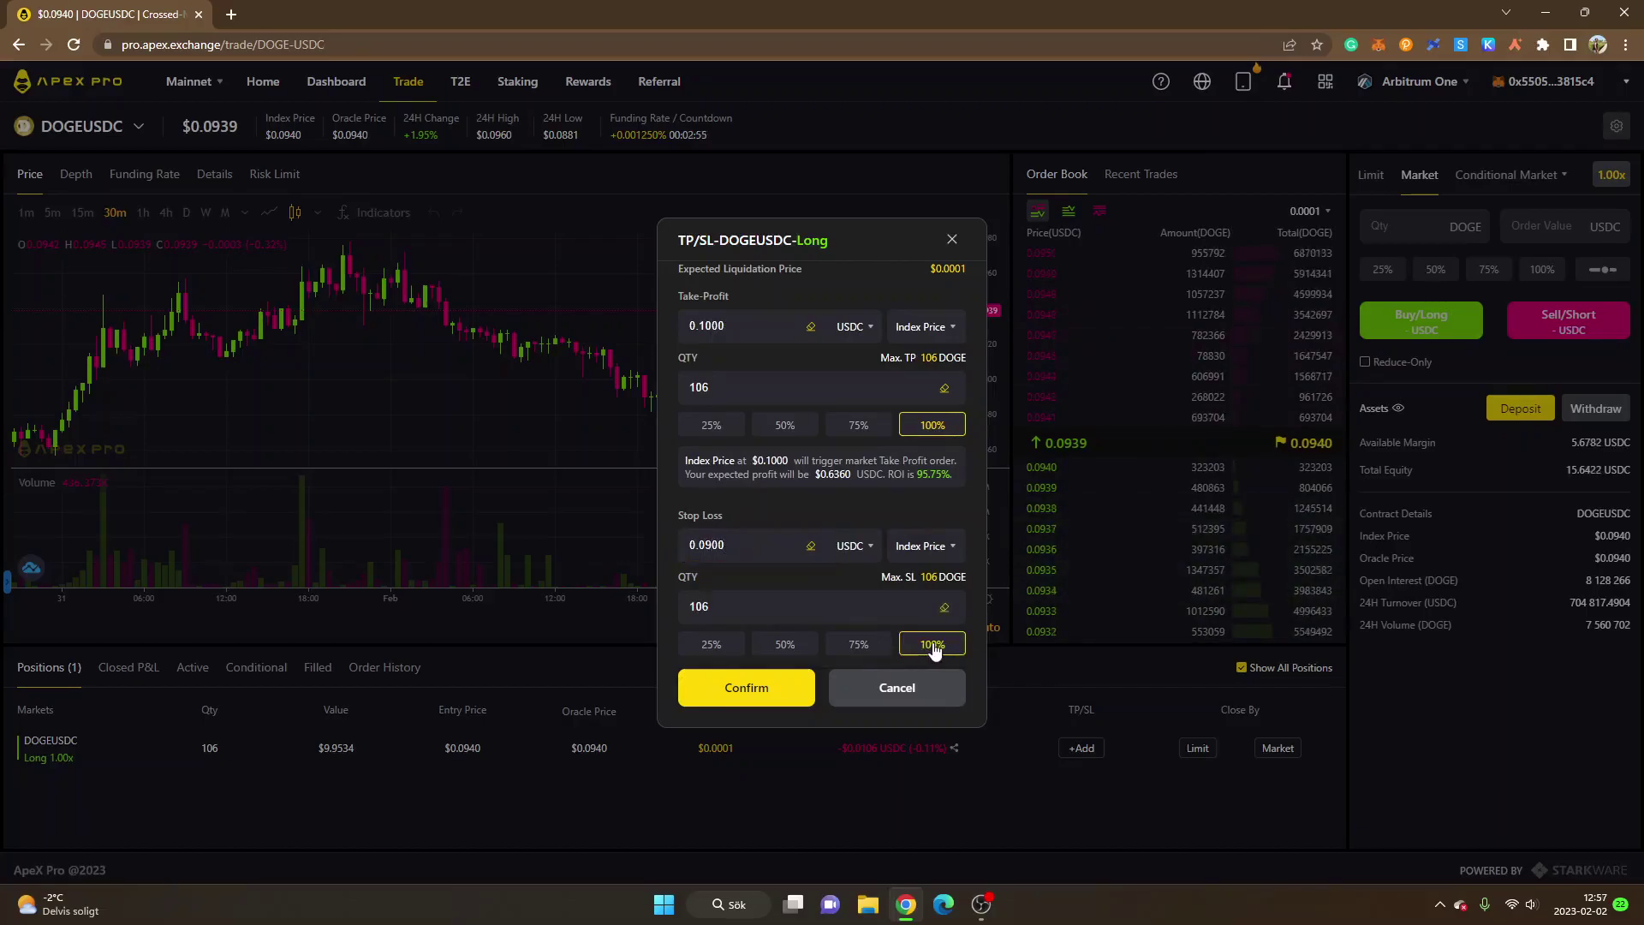
{"action": "scroll", "coordinate": [938, 600], "scroll_direction": "down", "scroll_amount": 1}
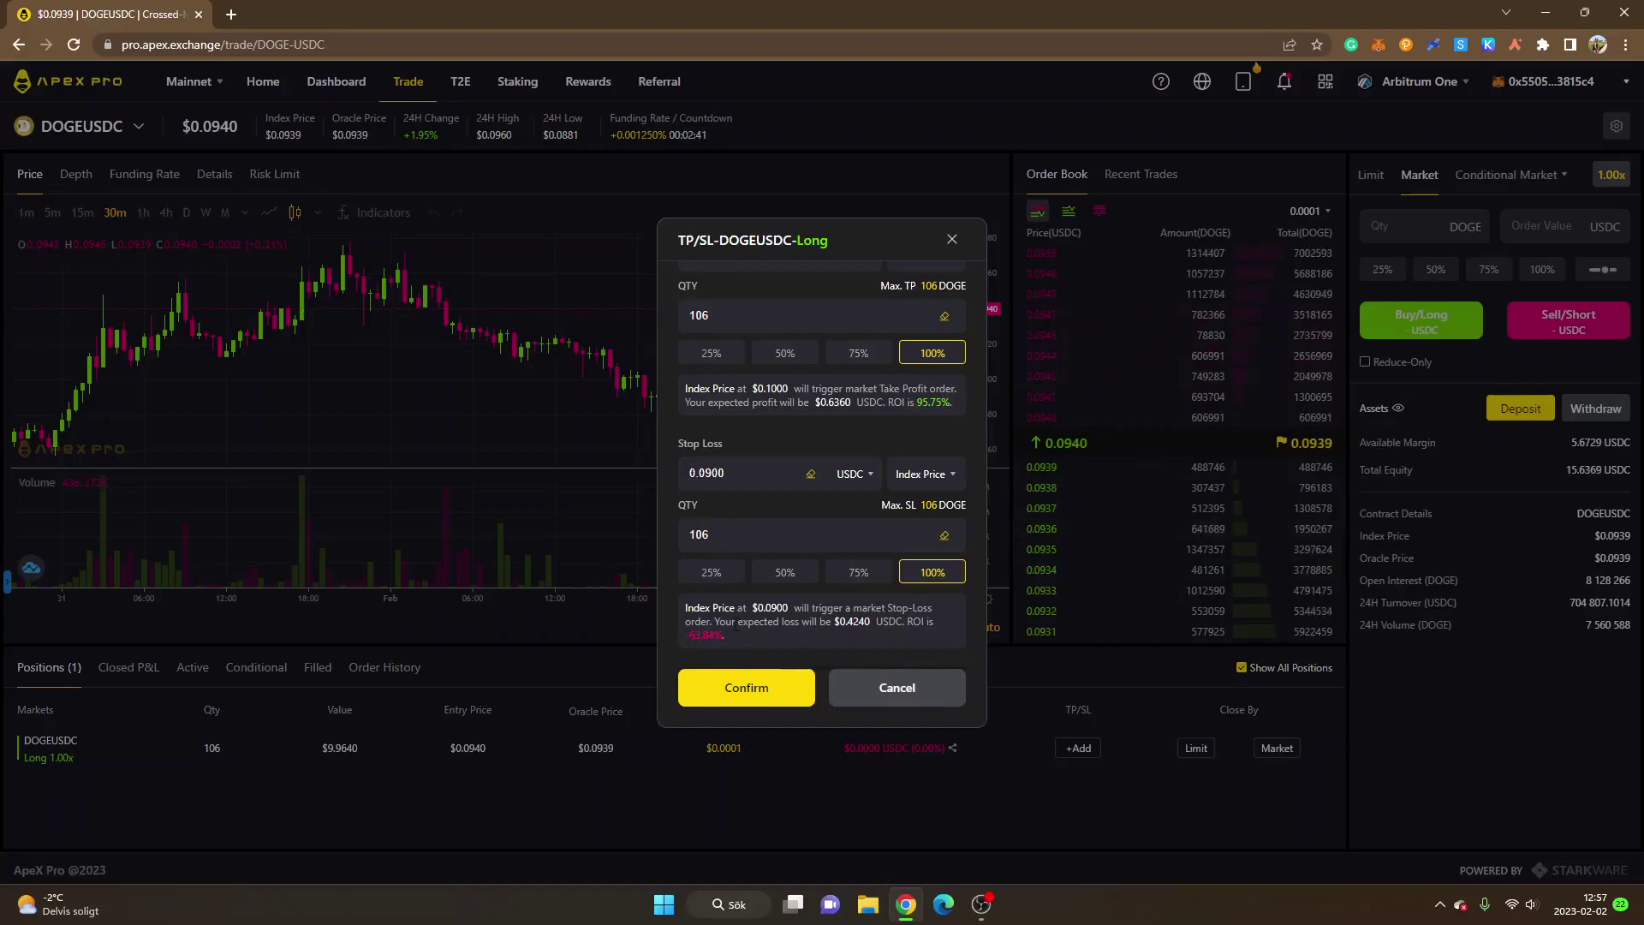
{"action": "scroll", "coordinate": [690, 283], "scroll_direction": "up", "scroll_amount": 1}
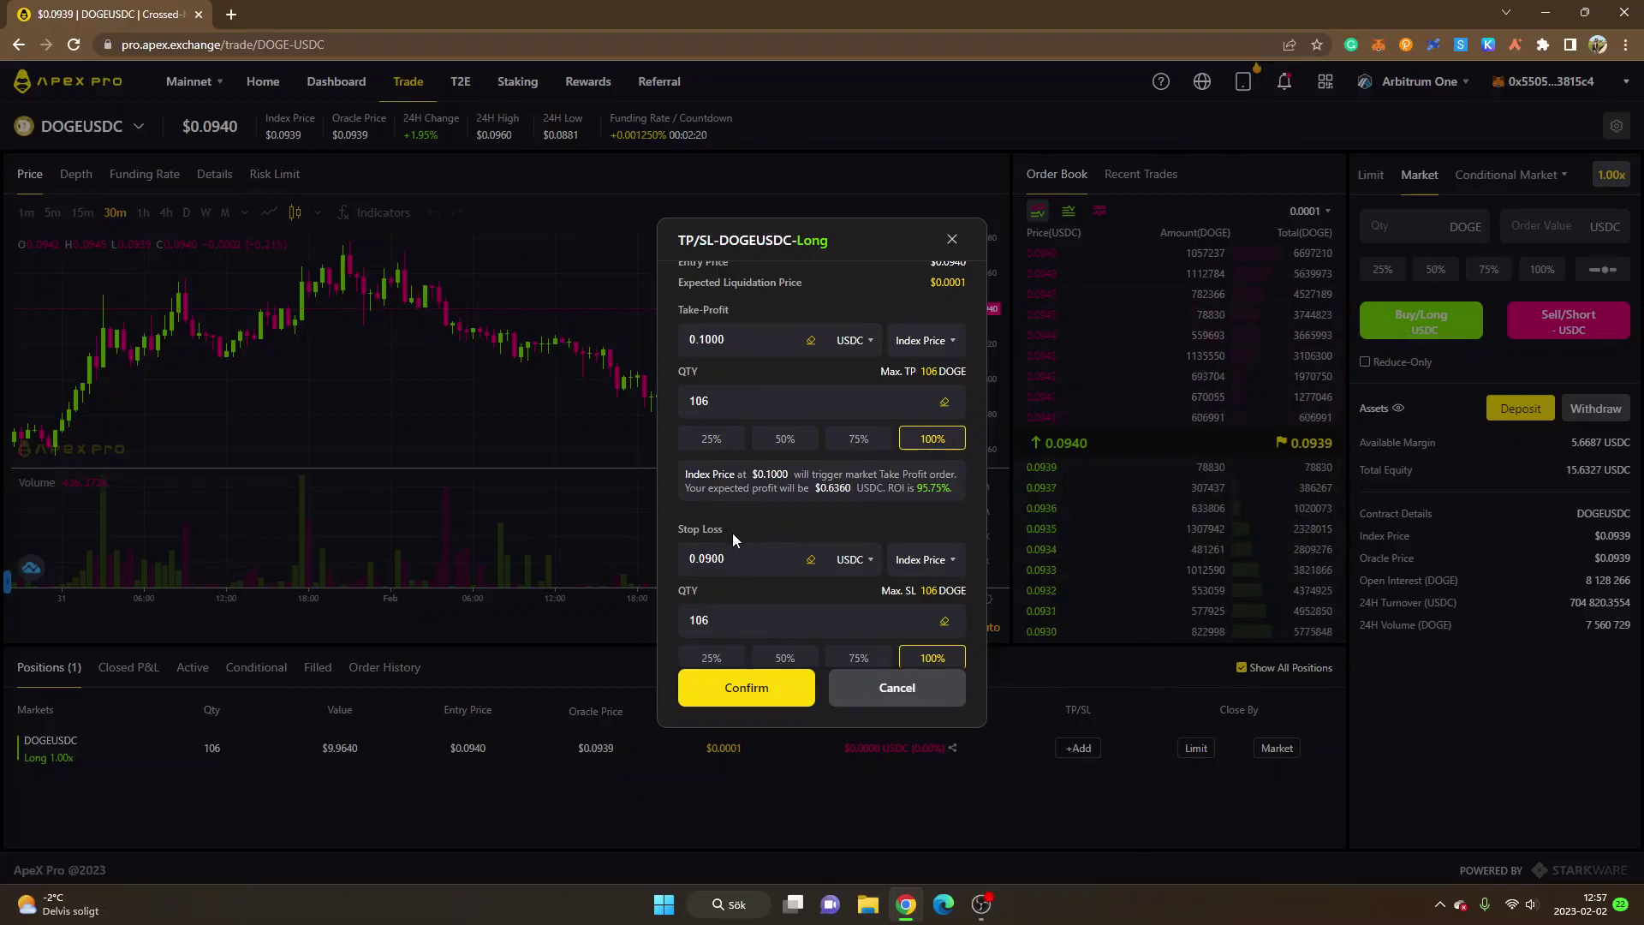
{"action": "scroll", "coordinate": [753, 532], "scroll_direction": "down", "scroll_amount": 2}
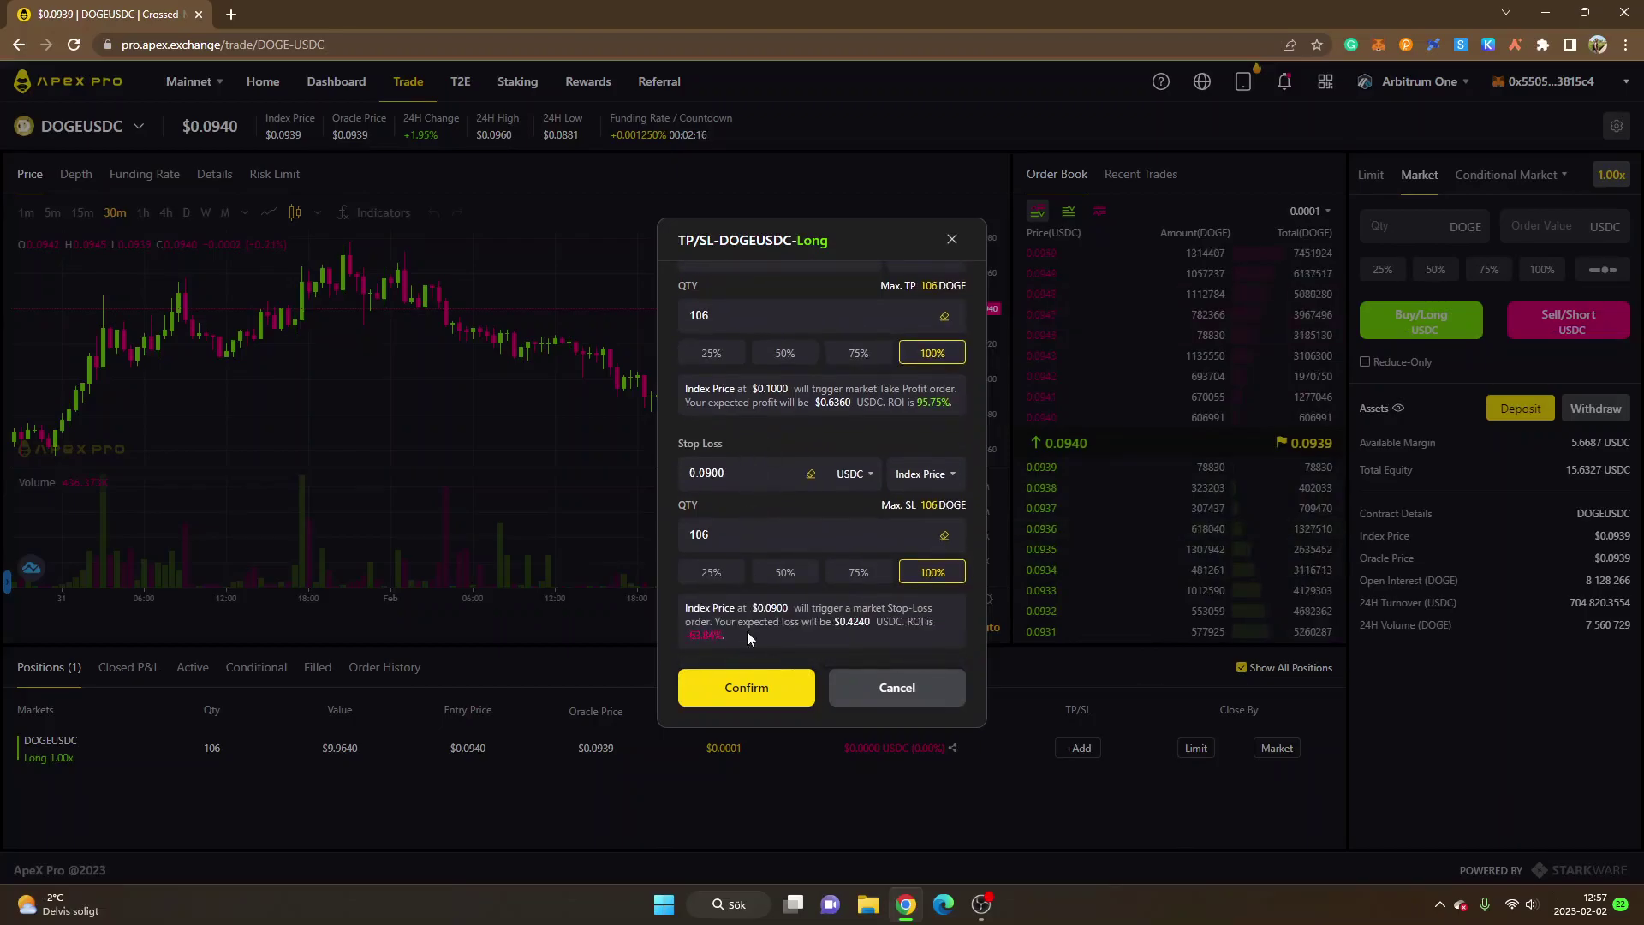
{"action": "left_click", "coordinate": [751, 694]}
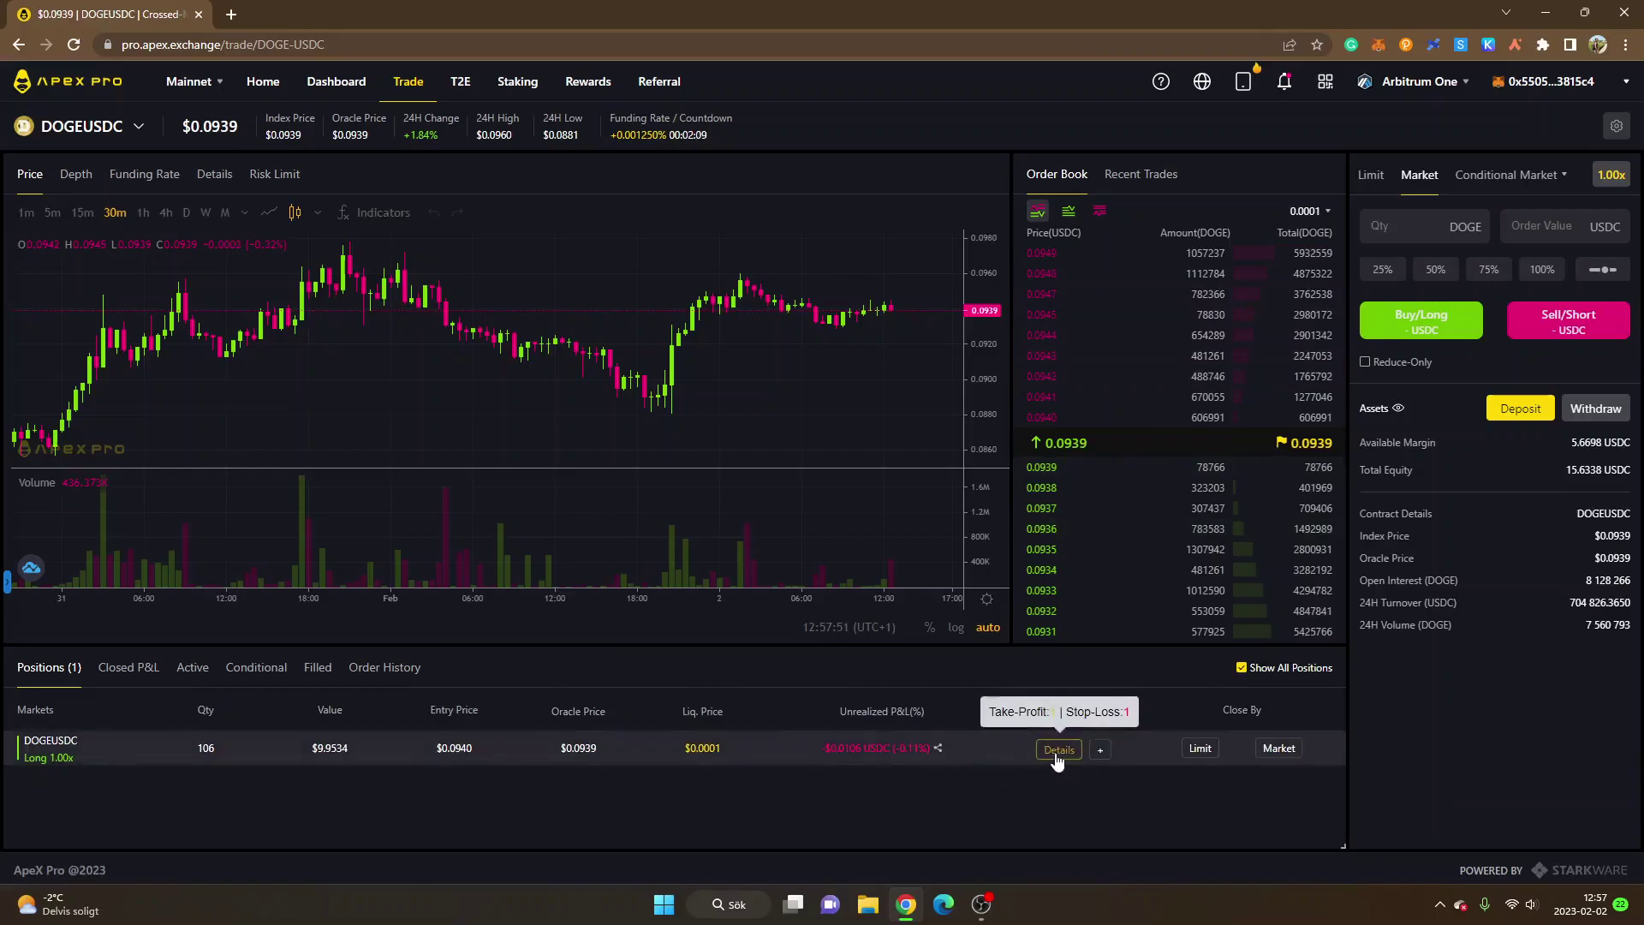
- Review the details of the take-profit and stop-loss orders attached to the DOGEUSDC position
{"action": "left_click", "coordinate": [1058, 753]}
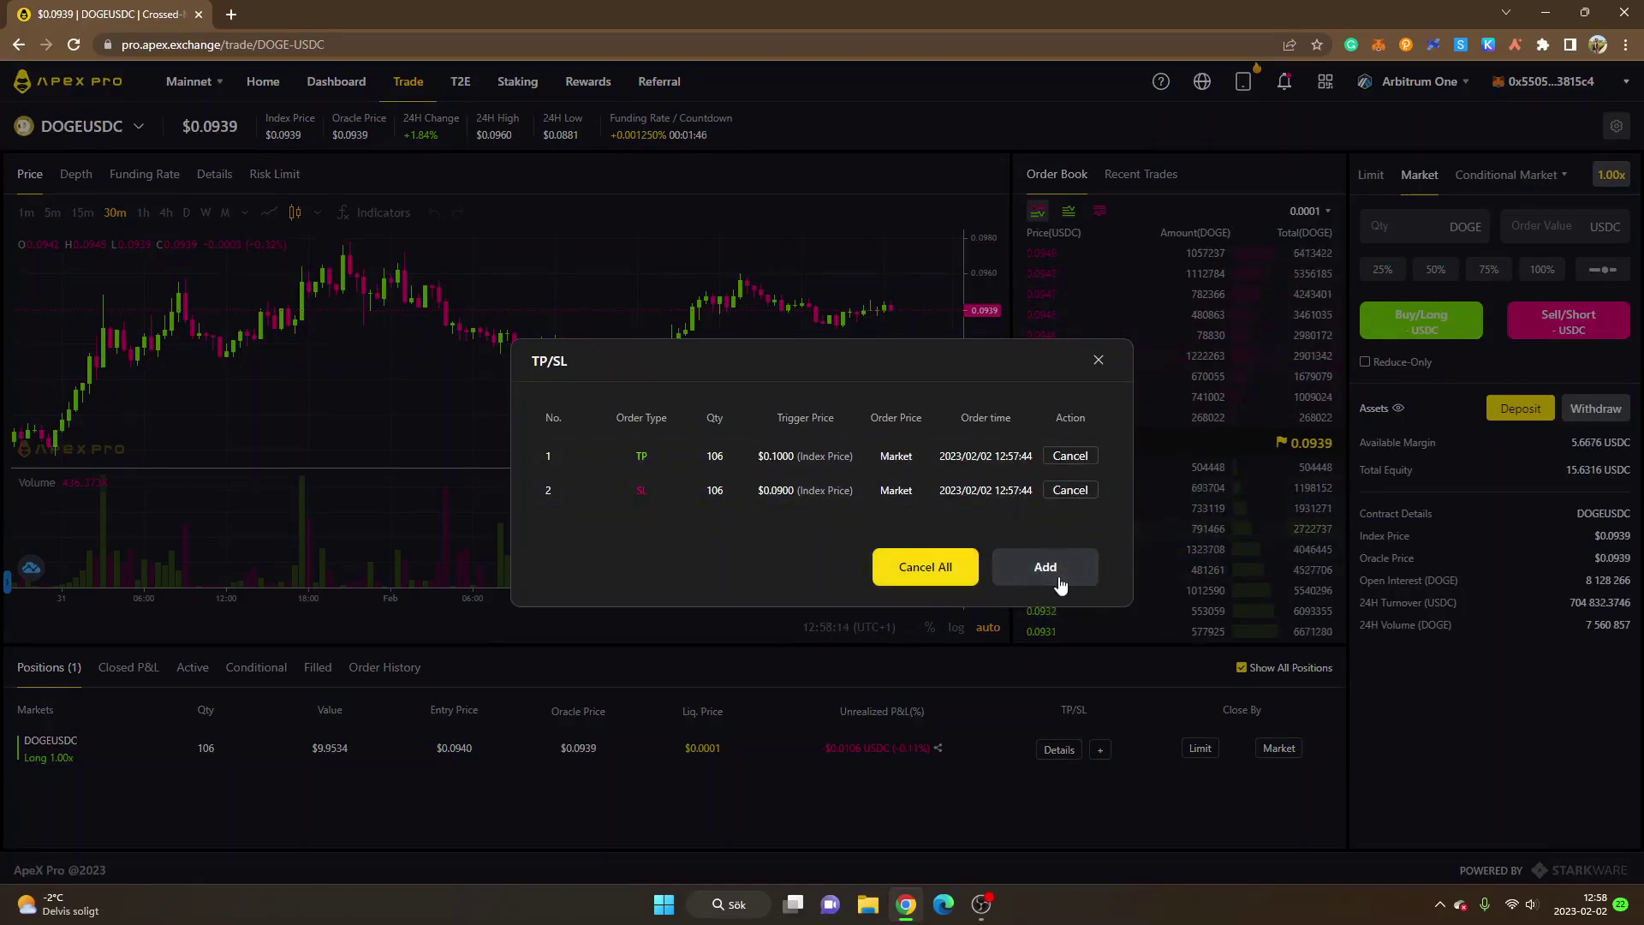
{"action": "left_click", "coordinate": [1142, 682]}
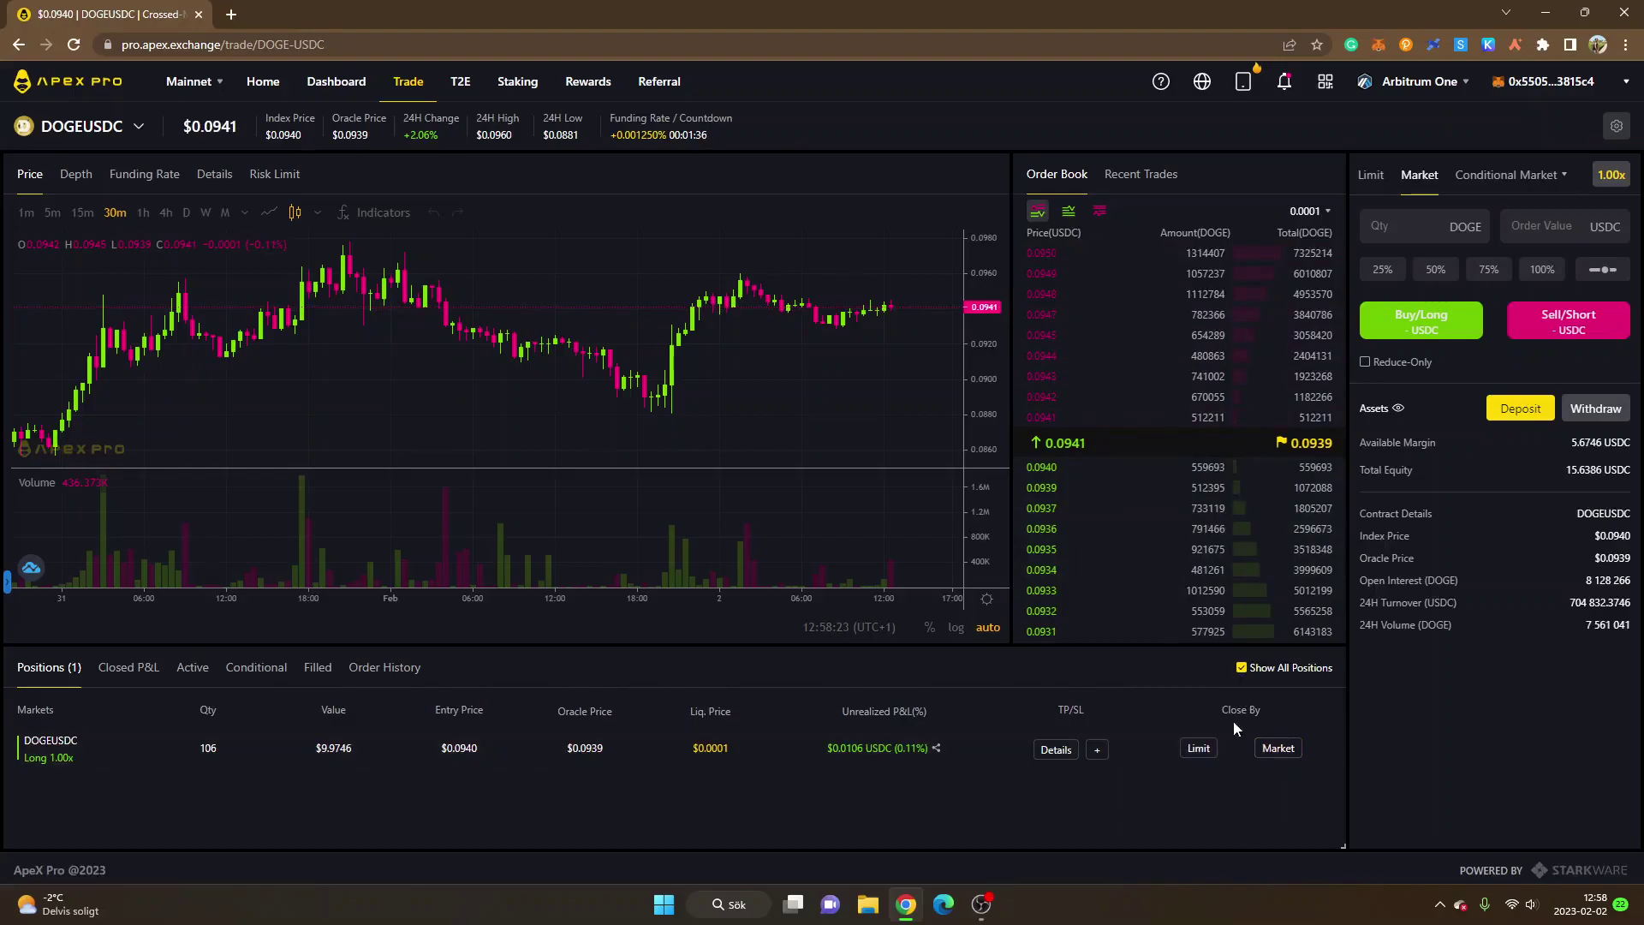
- Try a limit close of the DOGEUSDC position at 0.094 for 50% of the quantity, and cancel it
{"action": "left_click", "coordinate": [1197, 749]}
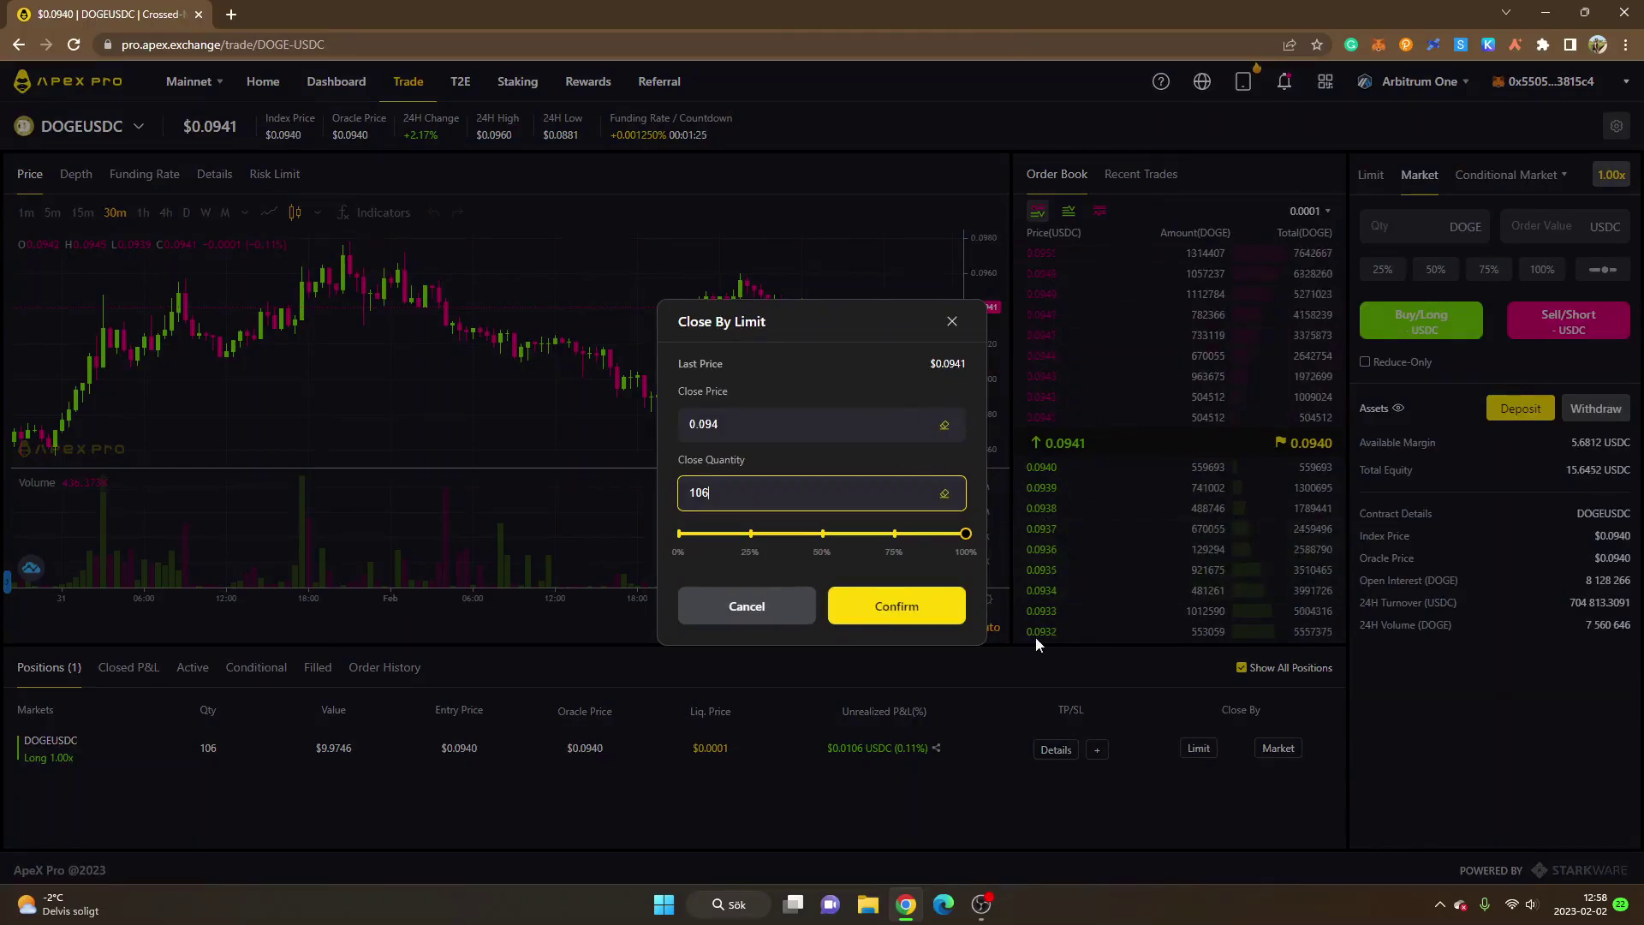
{"action": "left_click_drag", "start_coordinate": [965, 534], "coordinate": [822, 548]}
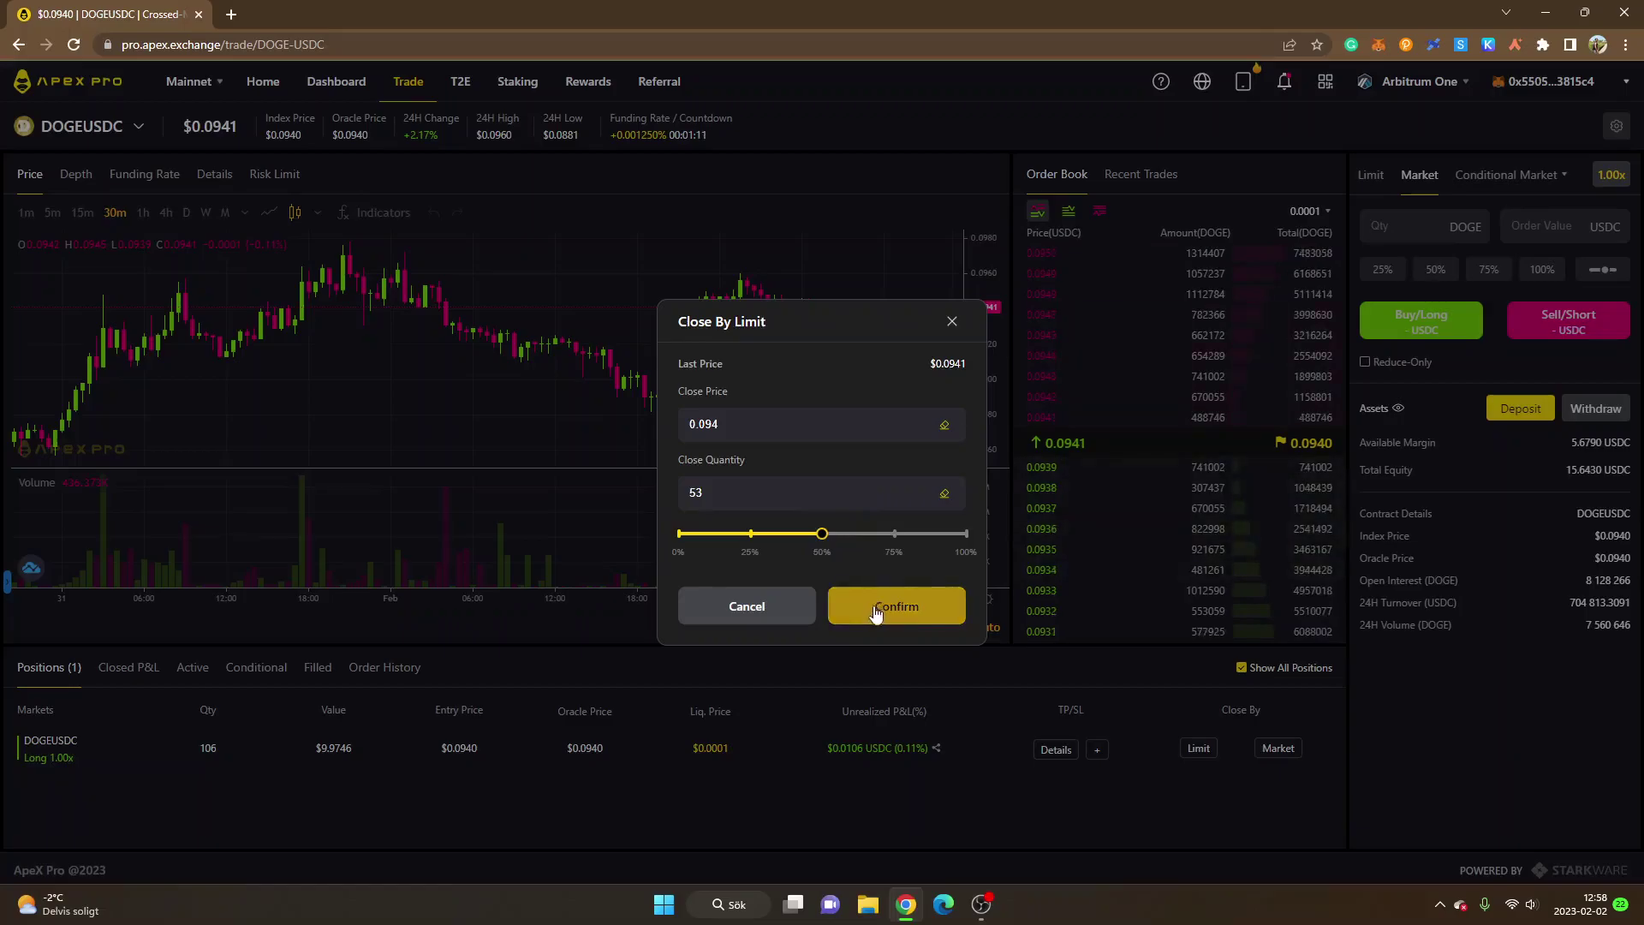
{"action": "left_click", "coordinate": [770, 608]}
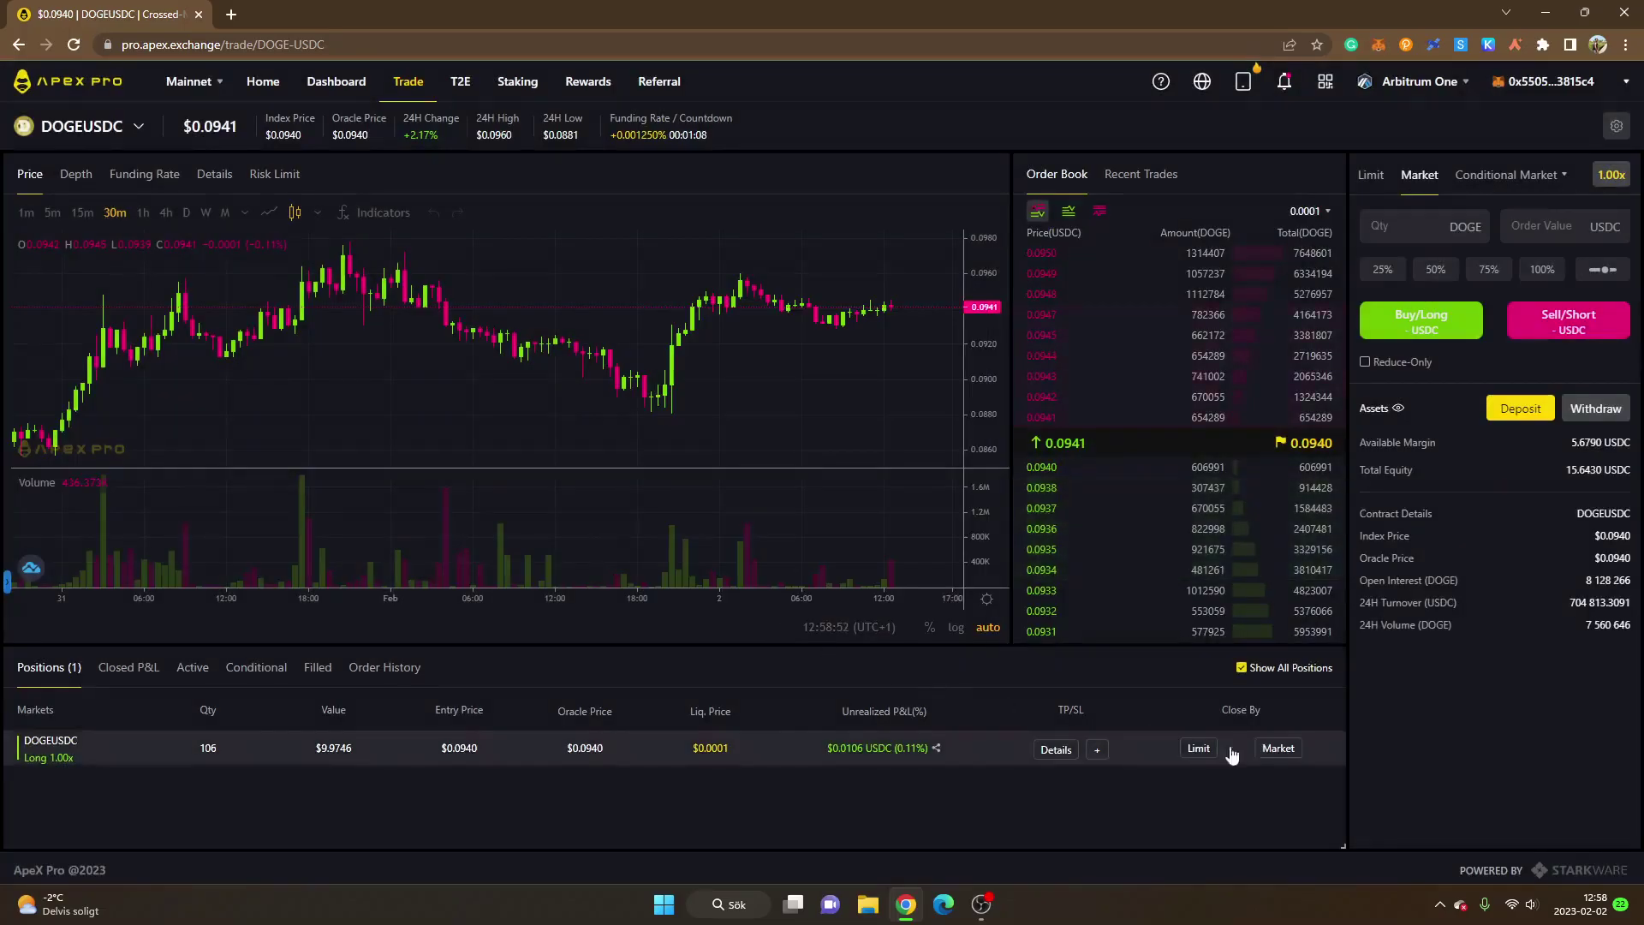
- Close the DOGEUSDC position at market, trying 25% of the quantity before choosing the full 106 DOGE
{"action": "left_click", "coordinate": [1275, 749]}
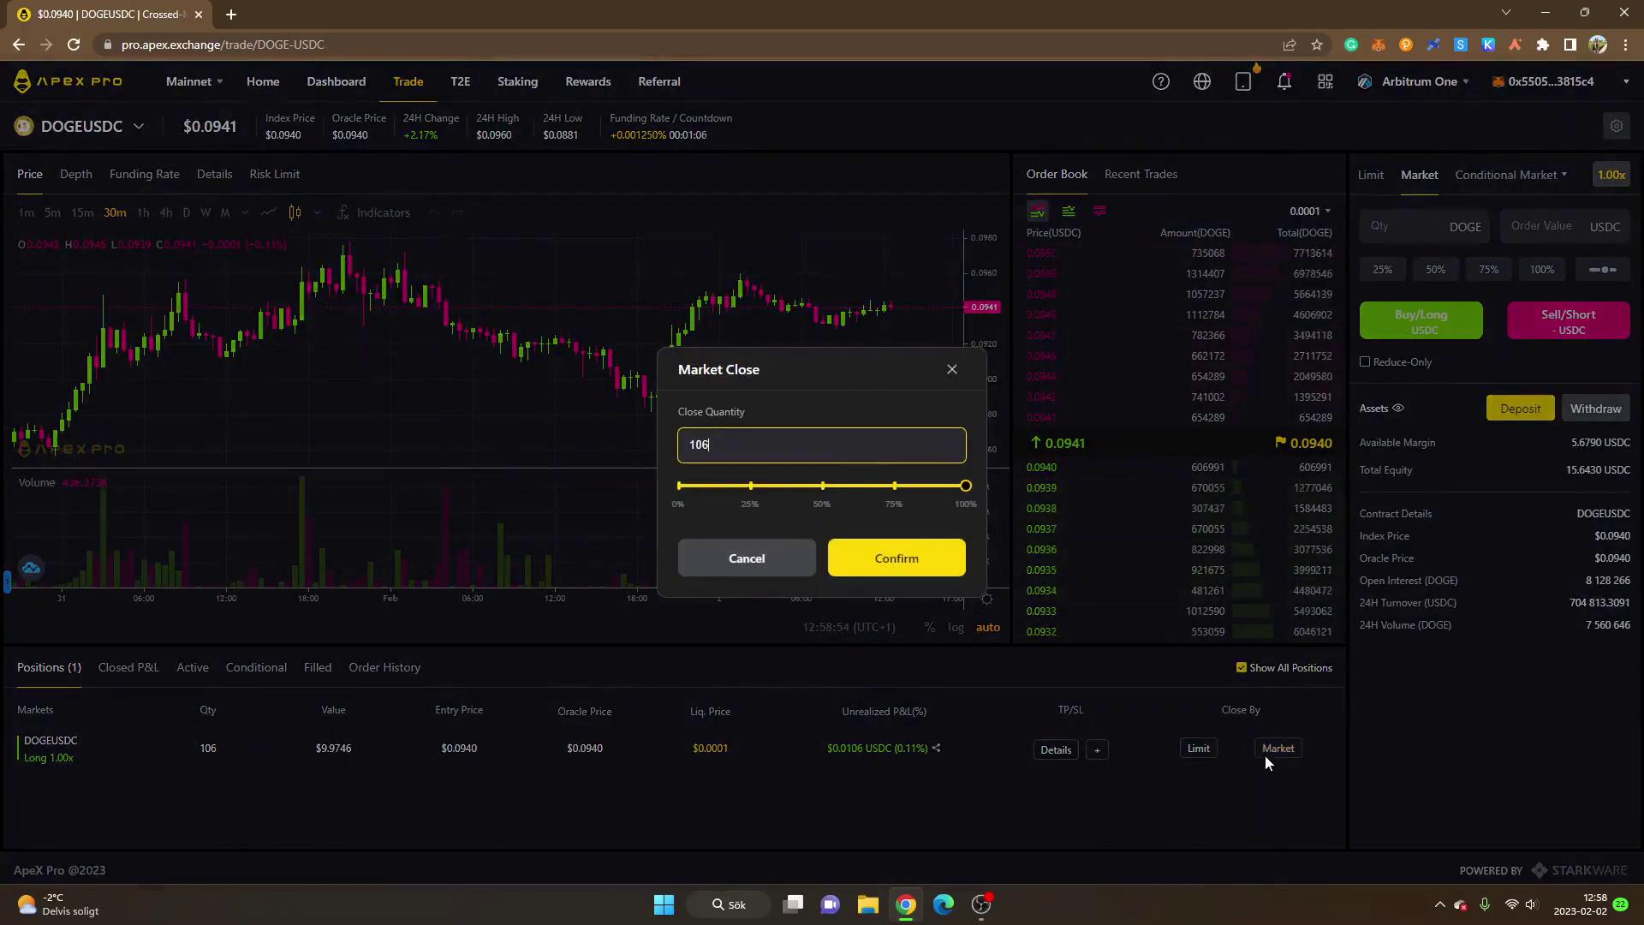
{"action": "left_click", "coordinate": [950, 493]}
{"action": "left_click_drag", "start_coordinate": [951, 493], "coordinate": [745, 471]}
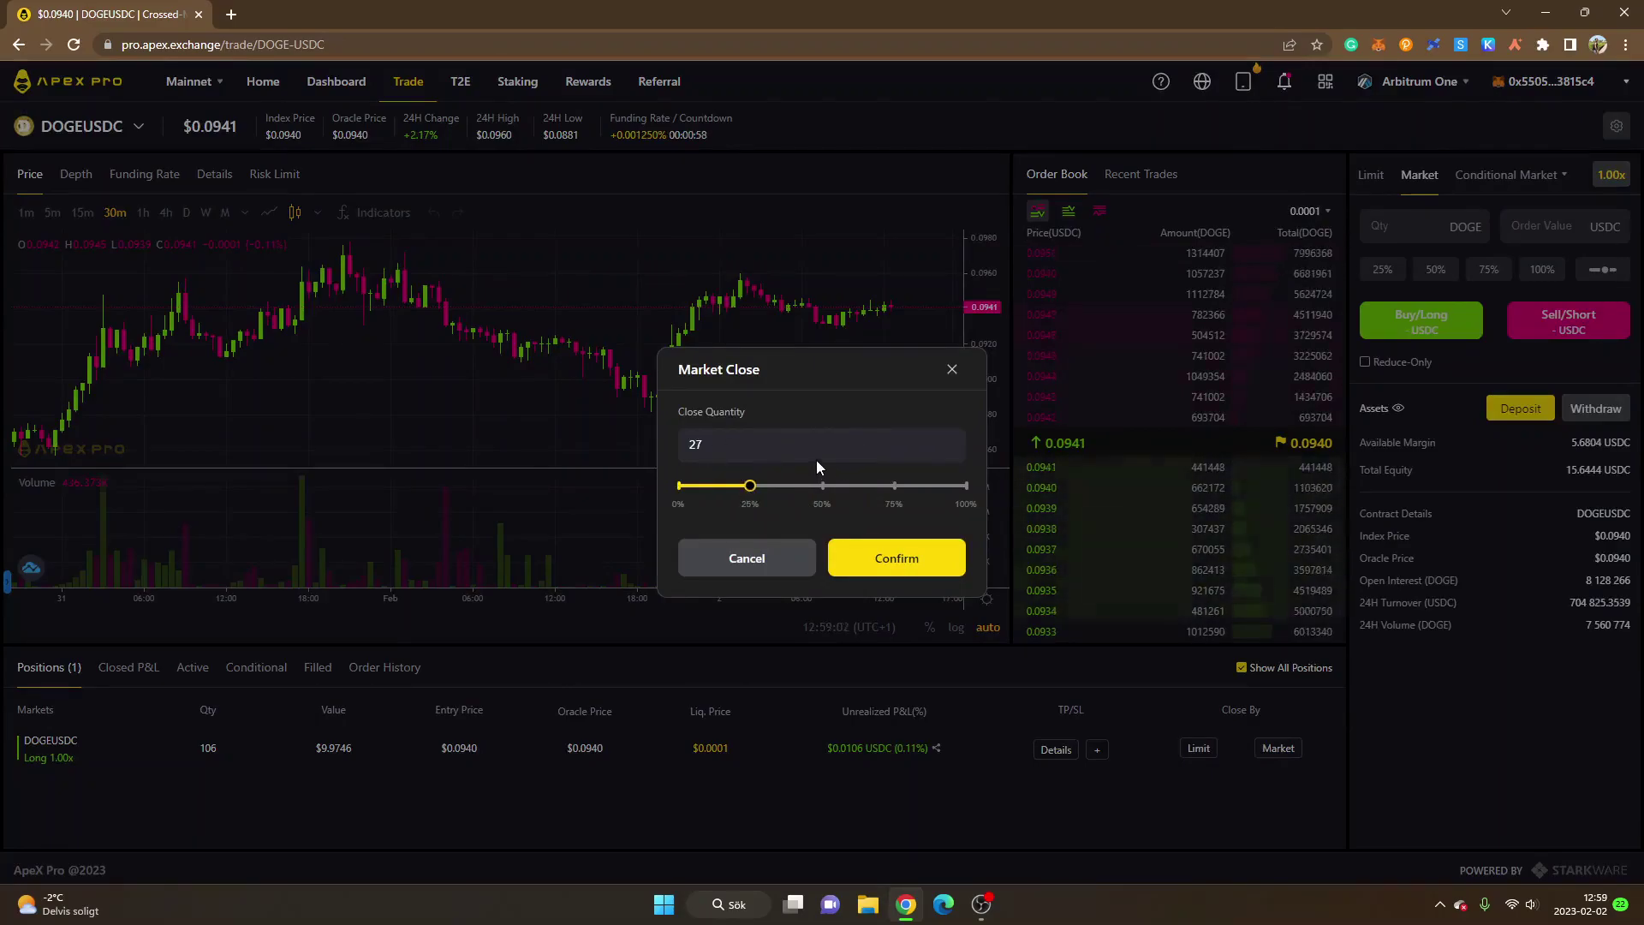
{"action": "left_click_drag", "start_coordinate": [748, 489], "coordinate": [968, 492]}
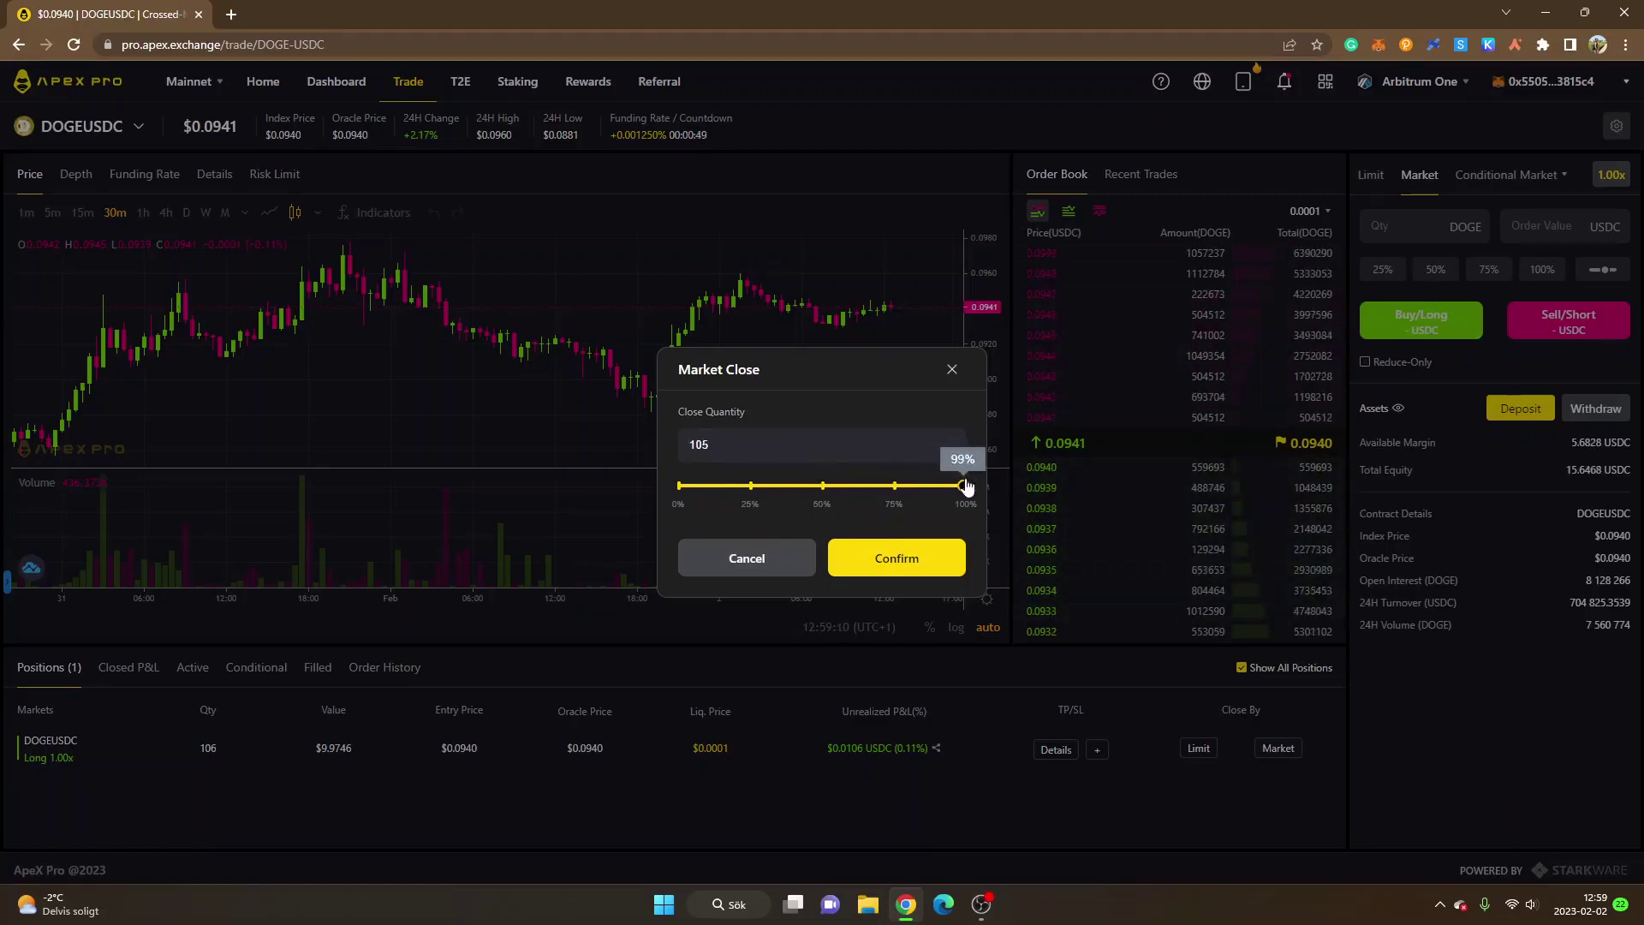
{"action": "left_click", "coordinate": [886, 568]}
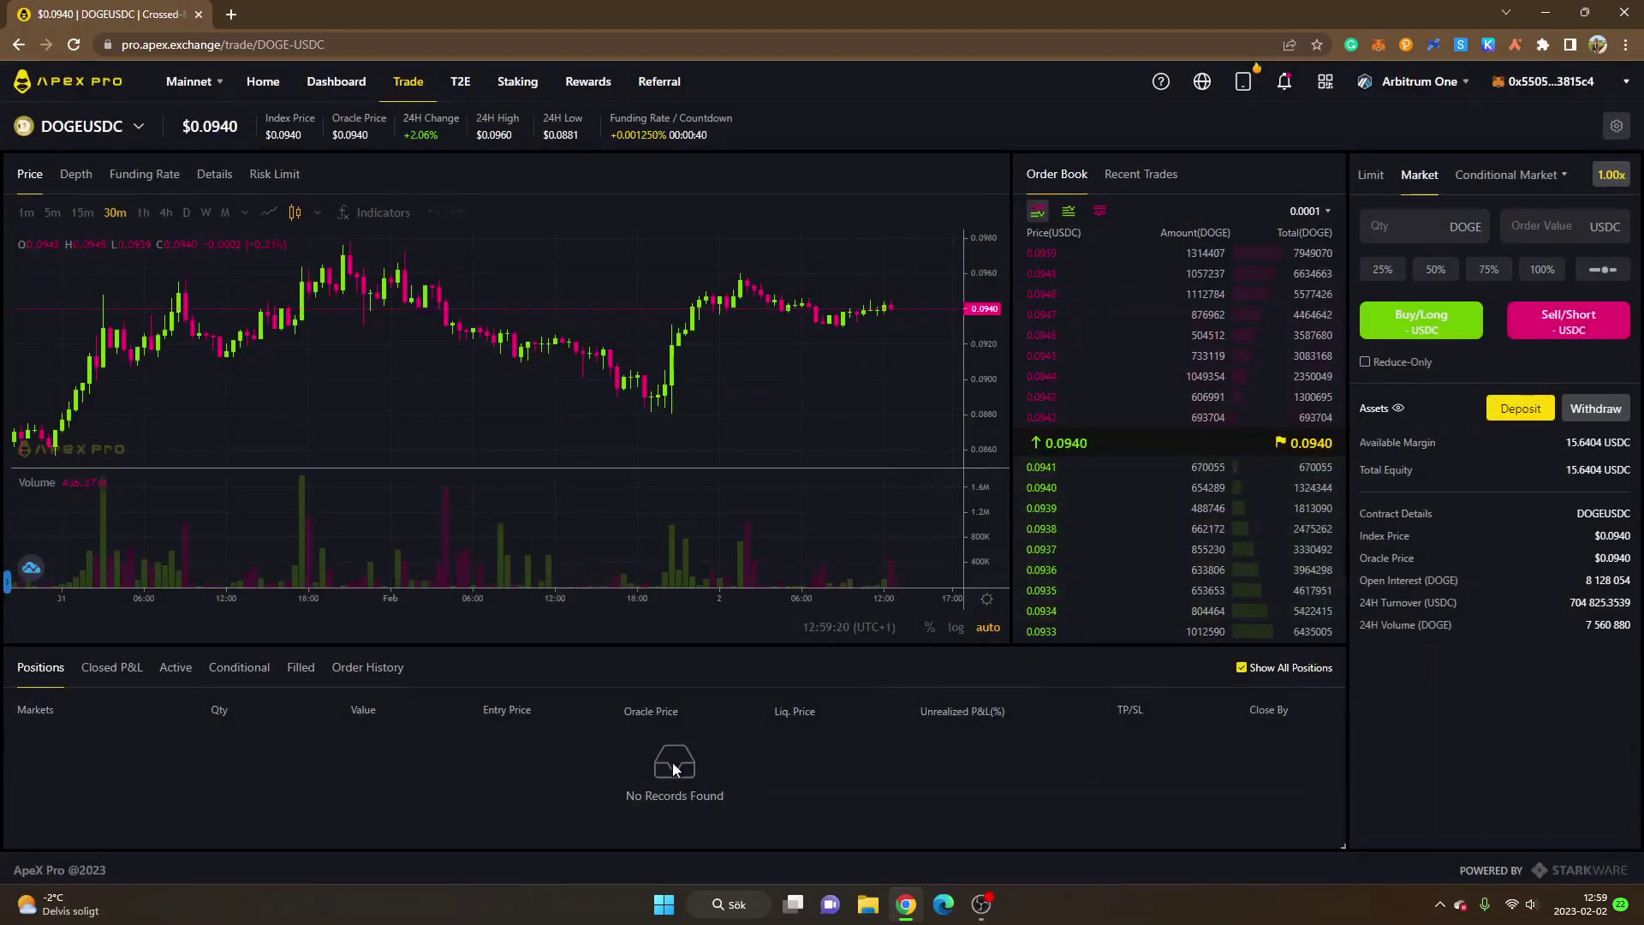
- Review the closed P&L of the DOGEUSDC trade and the BANA earnings on the T2E page
{"action": "left_click", "coordinate": [102, 669]}
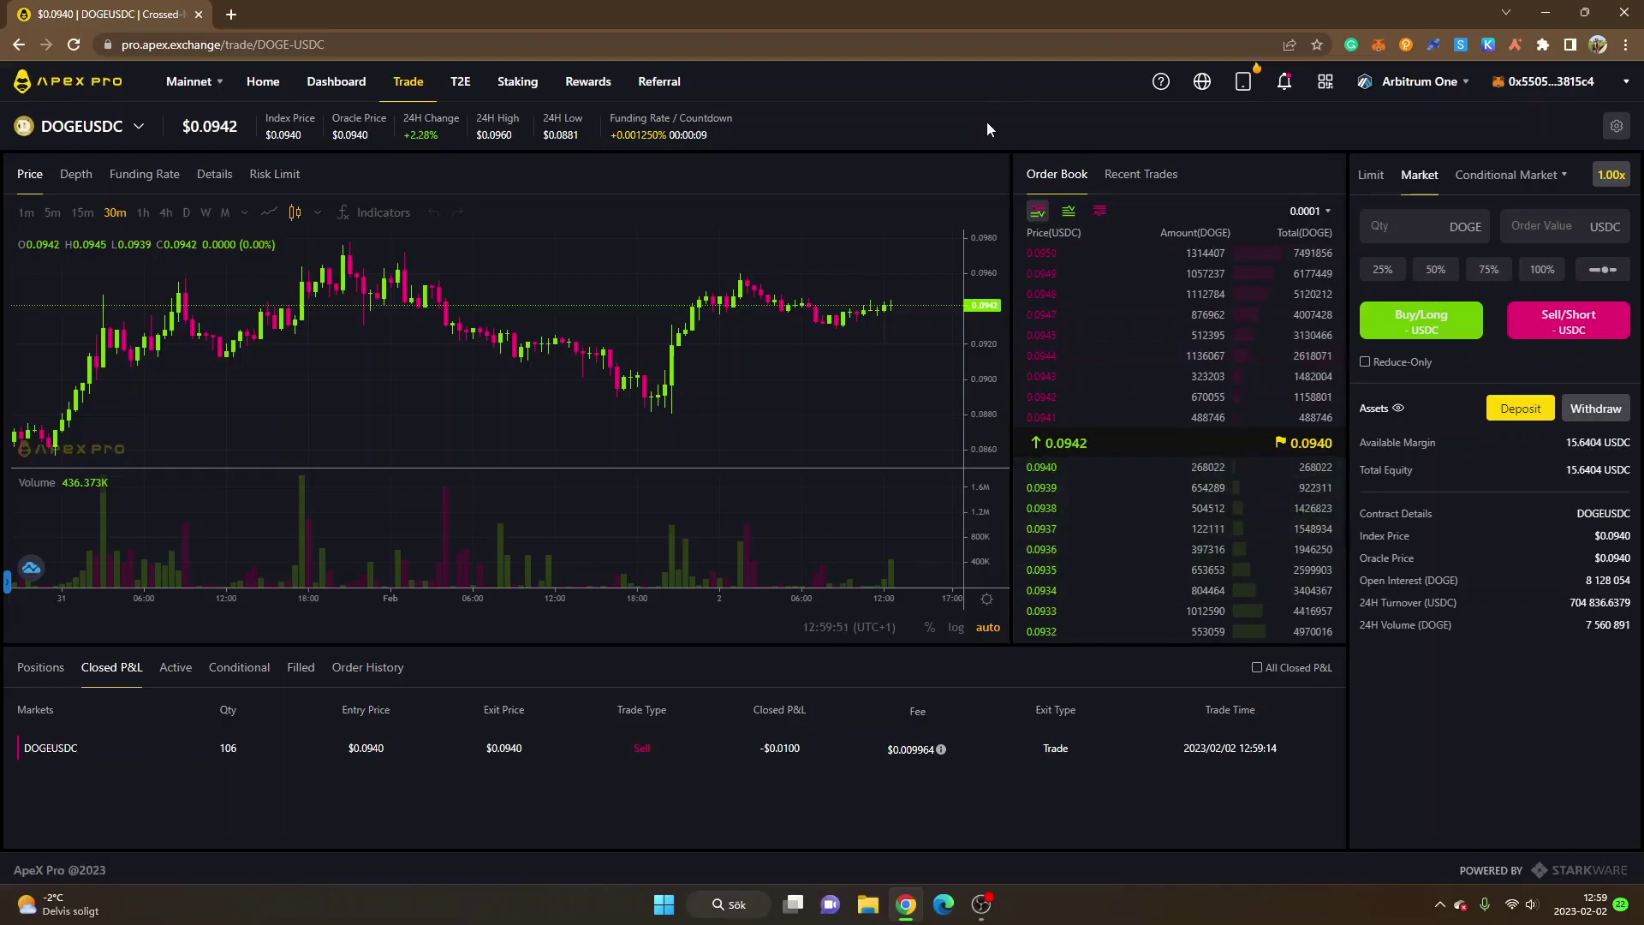
{"action": "left_click", "coordinate": [460, 86]}
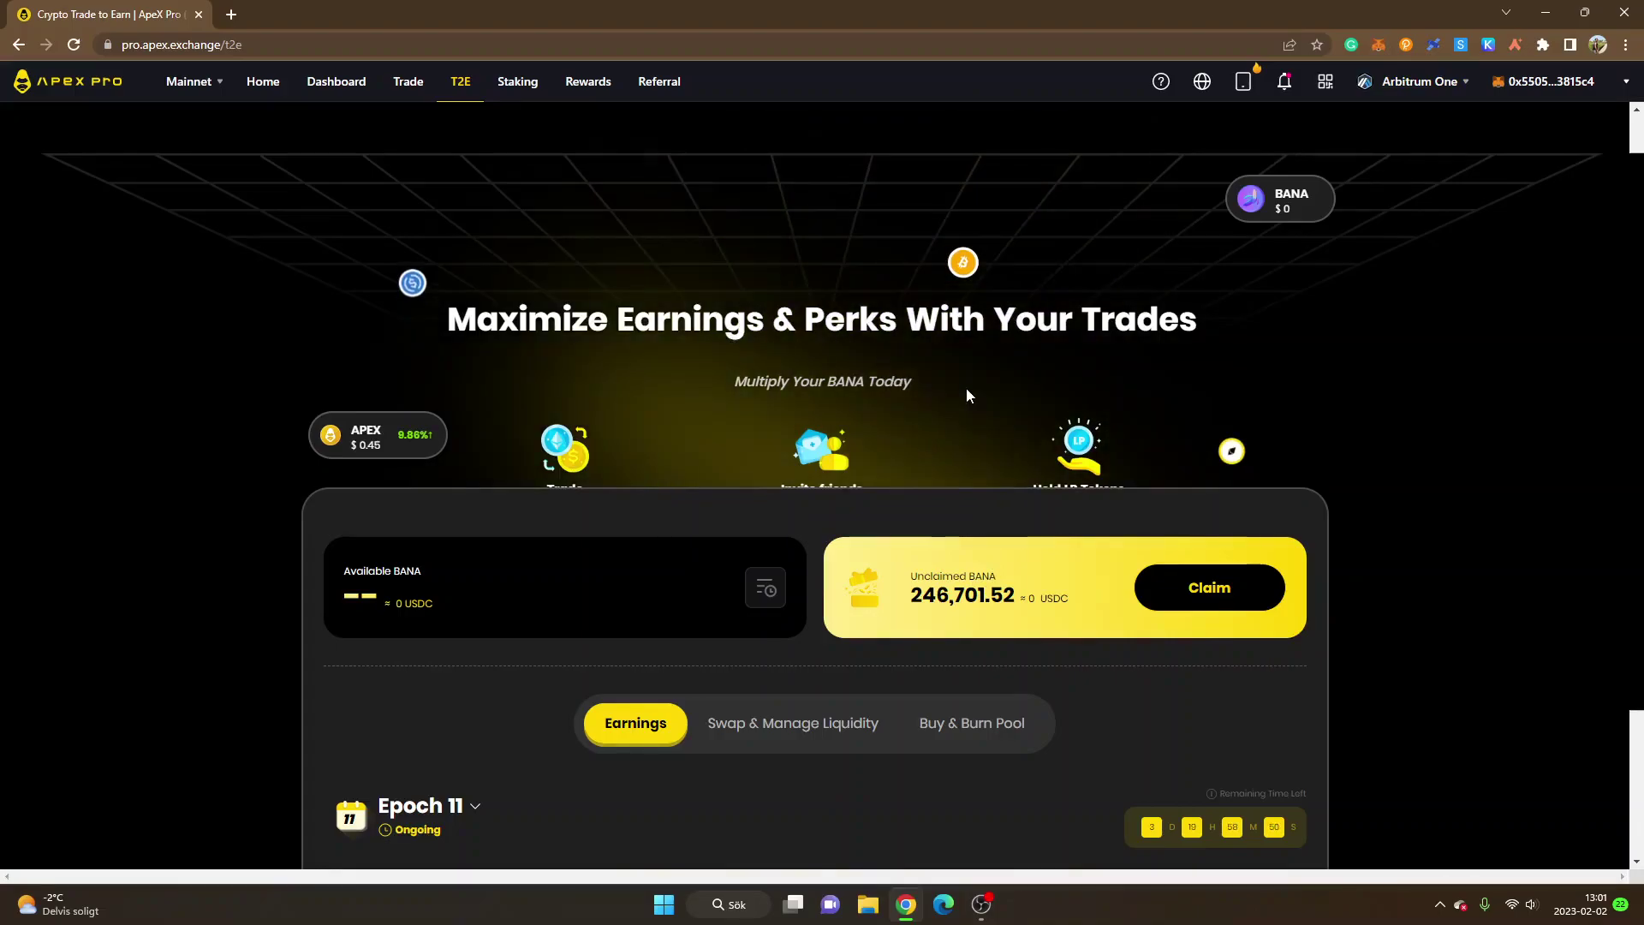
{"action": "scroll", "coordinate": [784, 561], "scroll_direction": "down", "scroll_amount": 2}
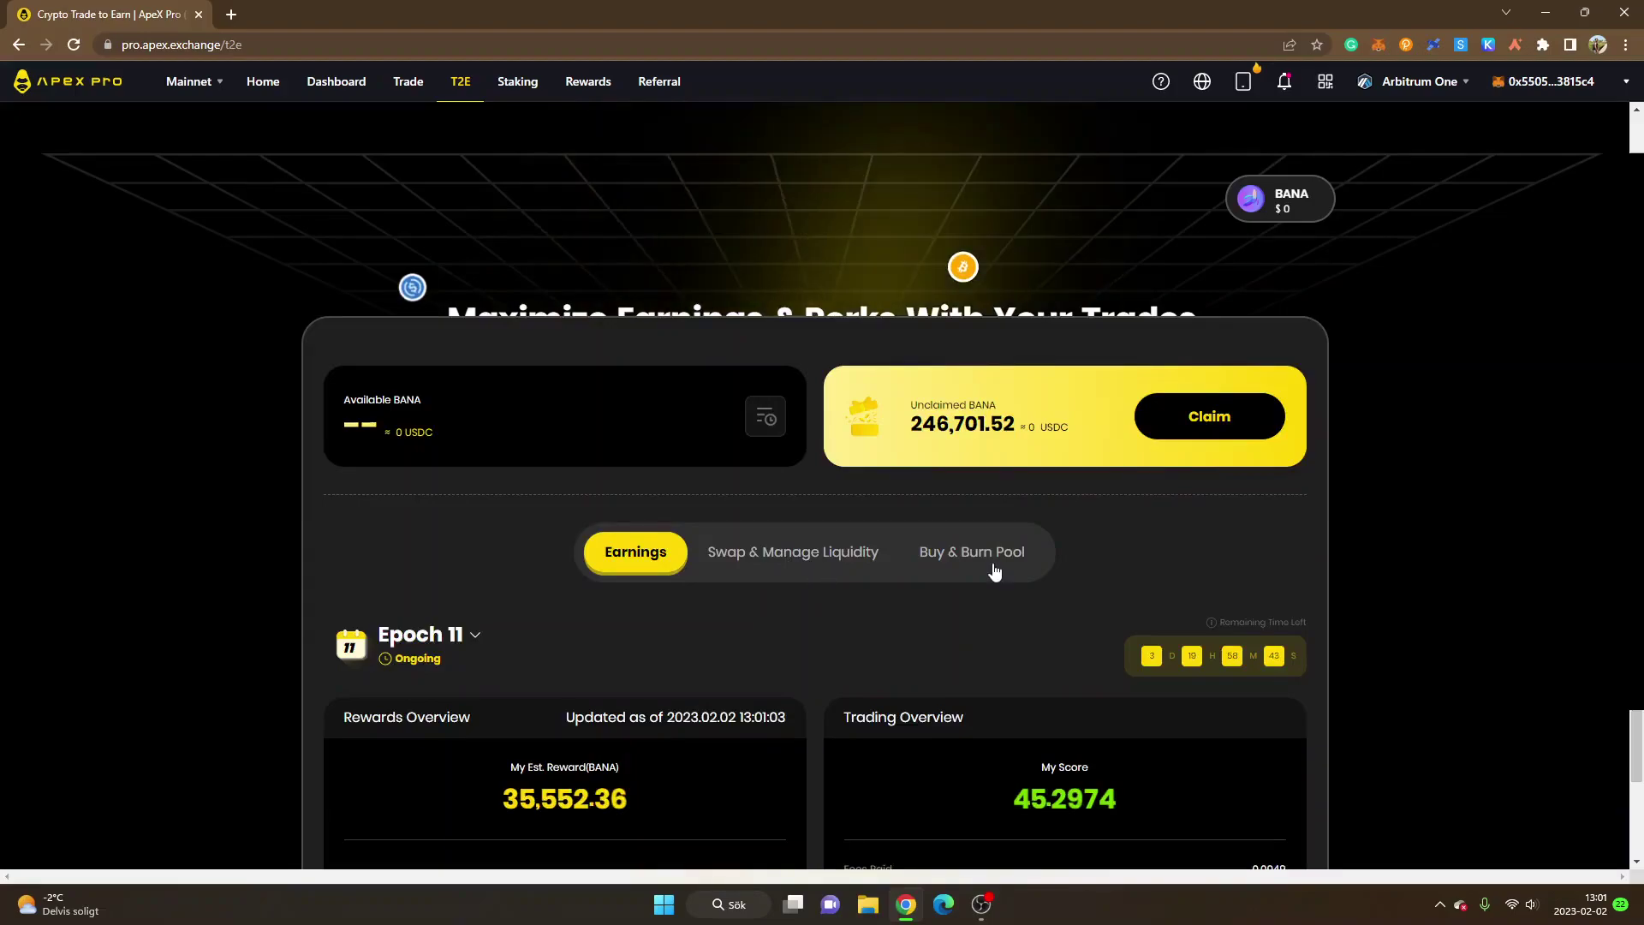
- Open the staking page and switch the wallet network to Ethereum
{"action": "left_click", "coordinate": [510, 89]}
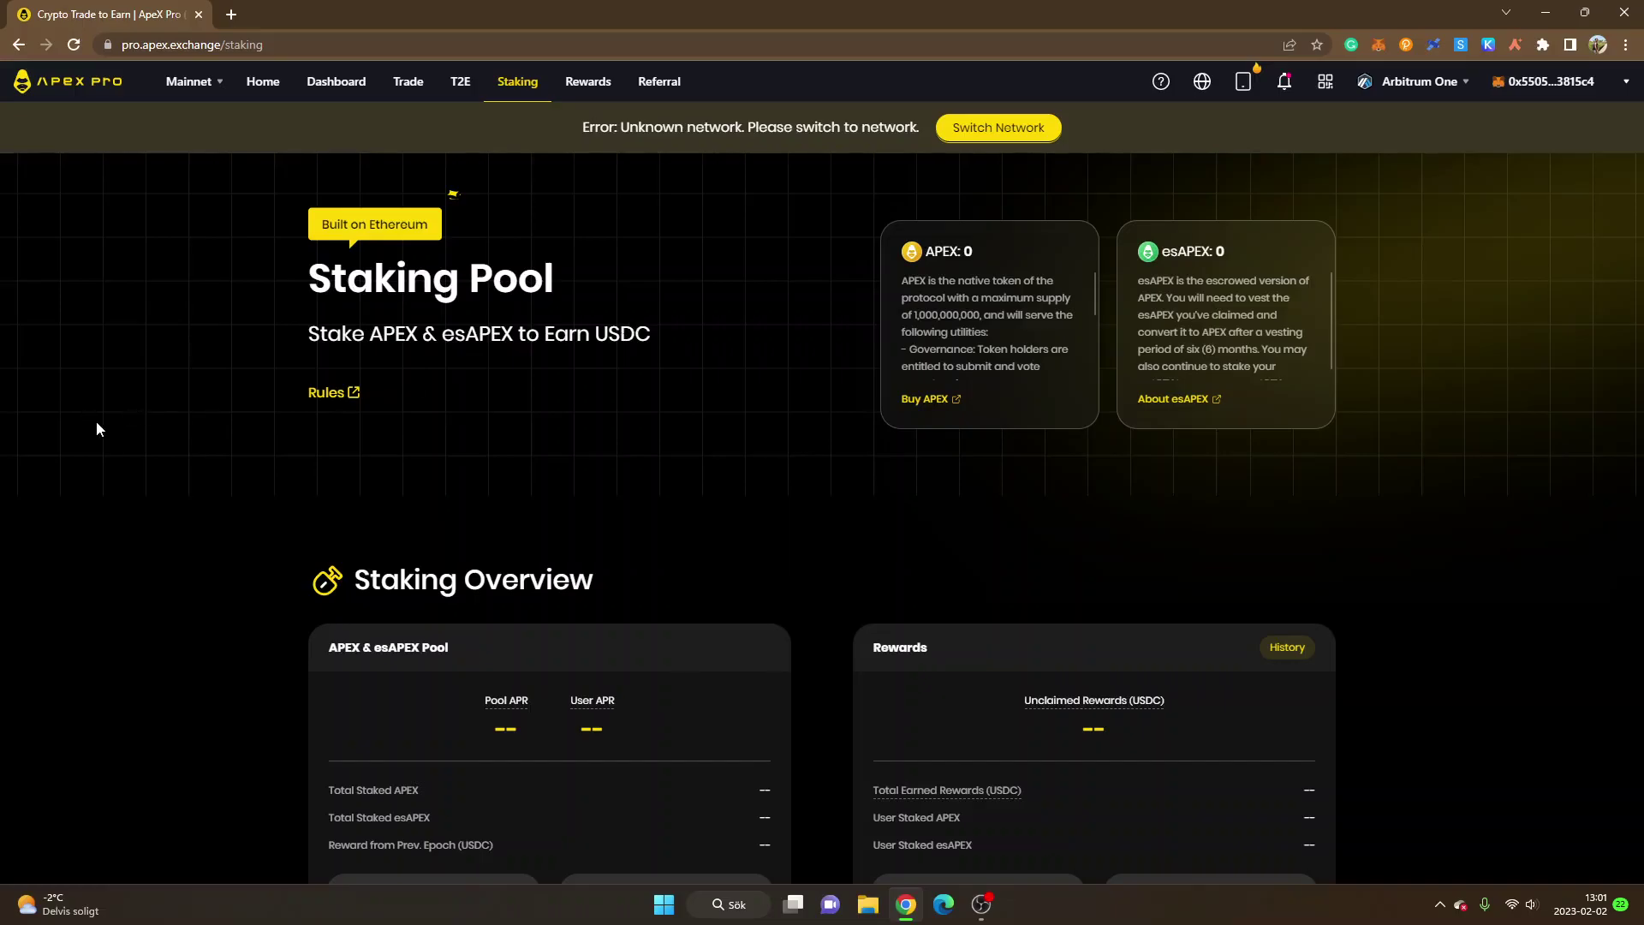
{"action": "left_click", "coordinate": [998, 128]}
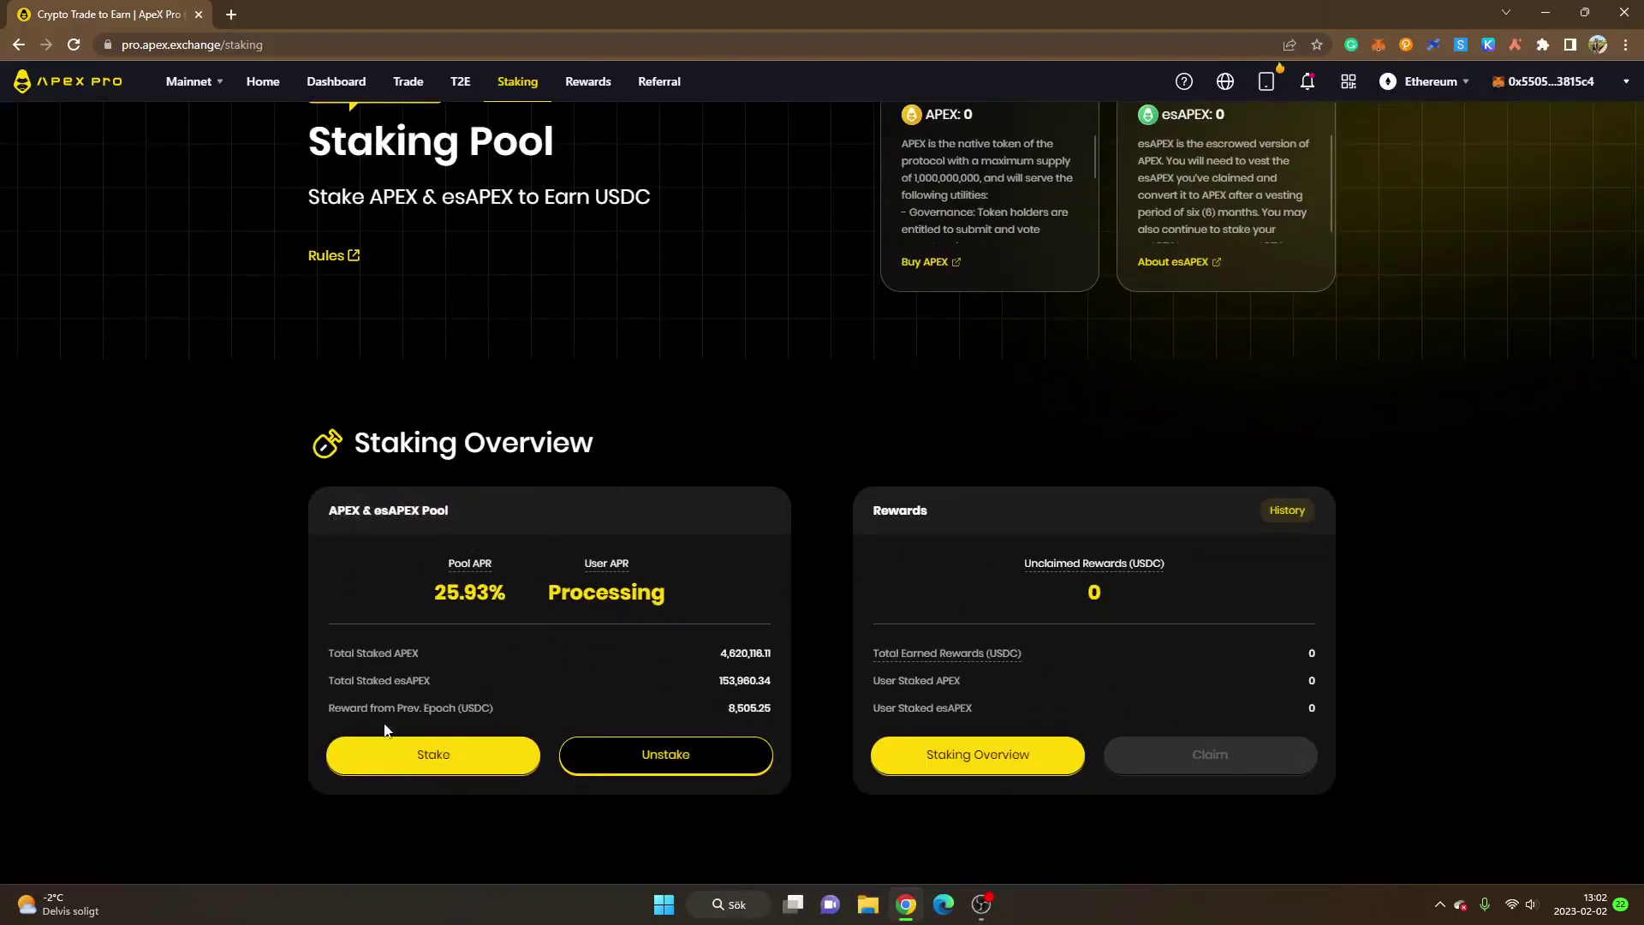
- Examine the Stake form for the APEX & esAPEX pool, including its token choices, and close it without staking
{"action": "left_click", "coordinate": [432, 753]}
{"action": "left_click", "coordinate": [793, 392]}
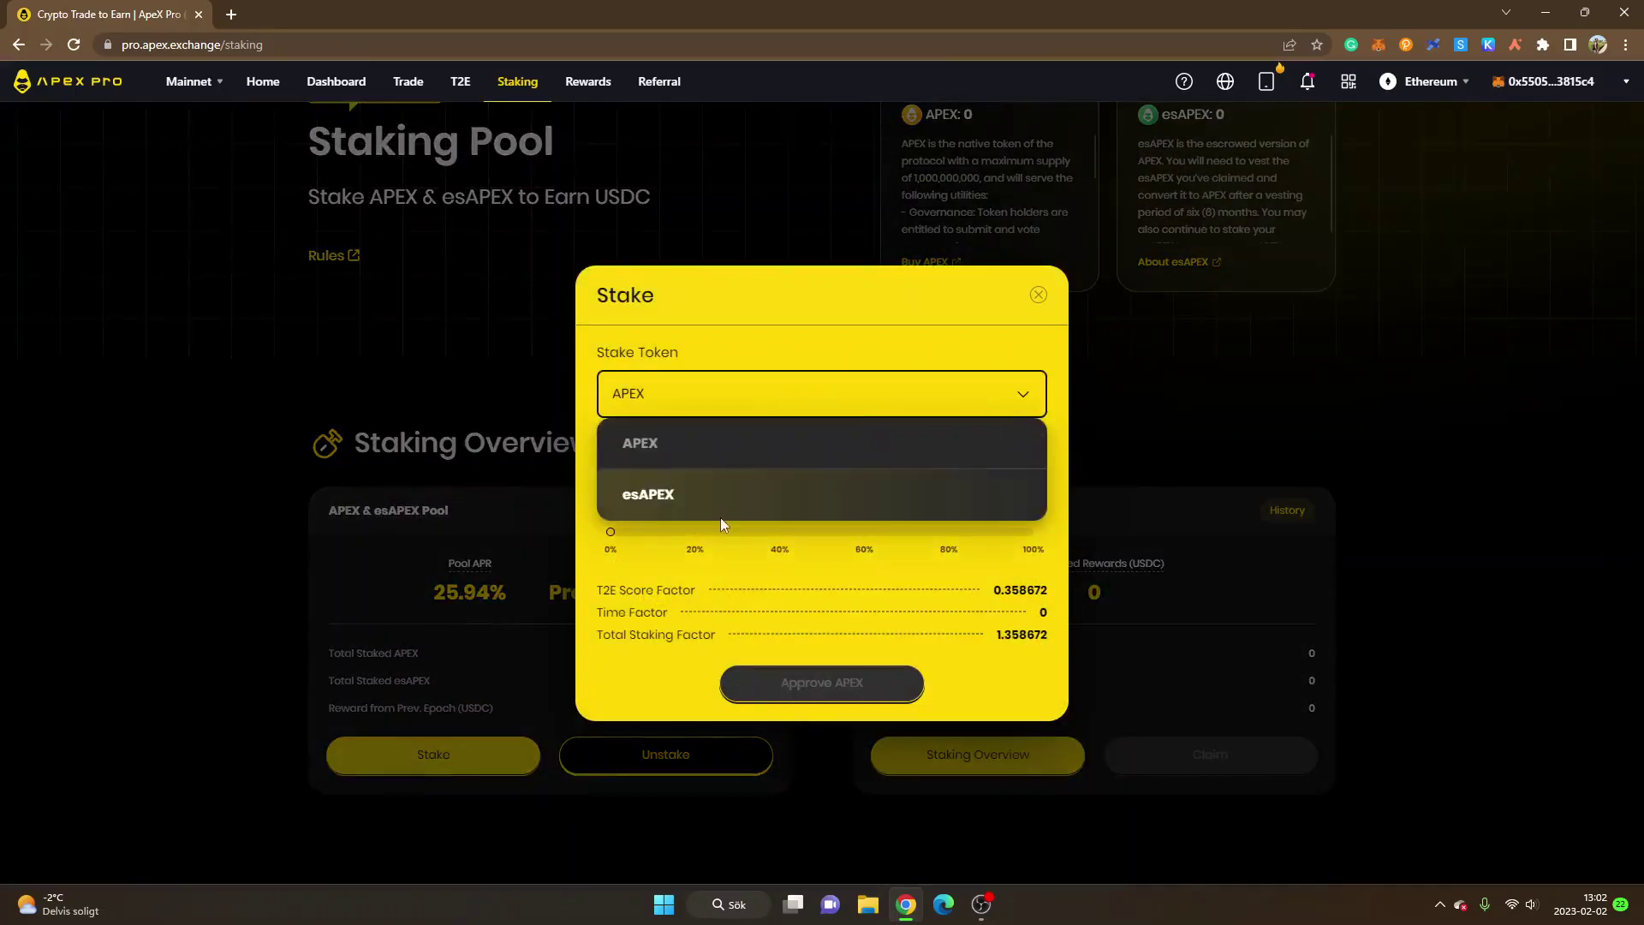
{"action": "left_click", "coordinate": [728, 377]}
{"action": "left_click", "coordinate": [856, 394]}
{"action": "left_click", "coordinate": [1077, 551]}
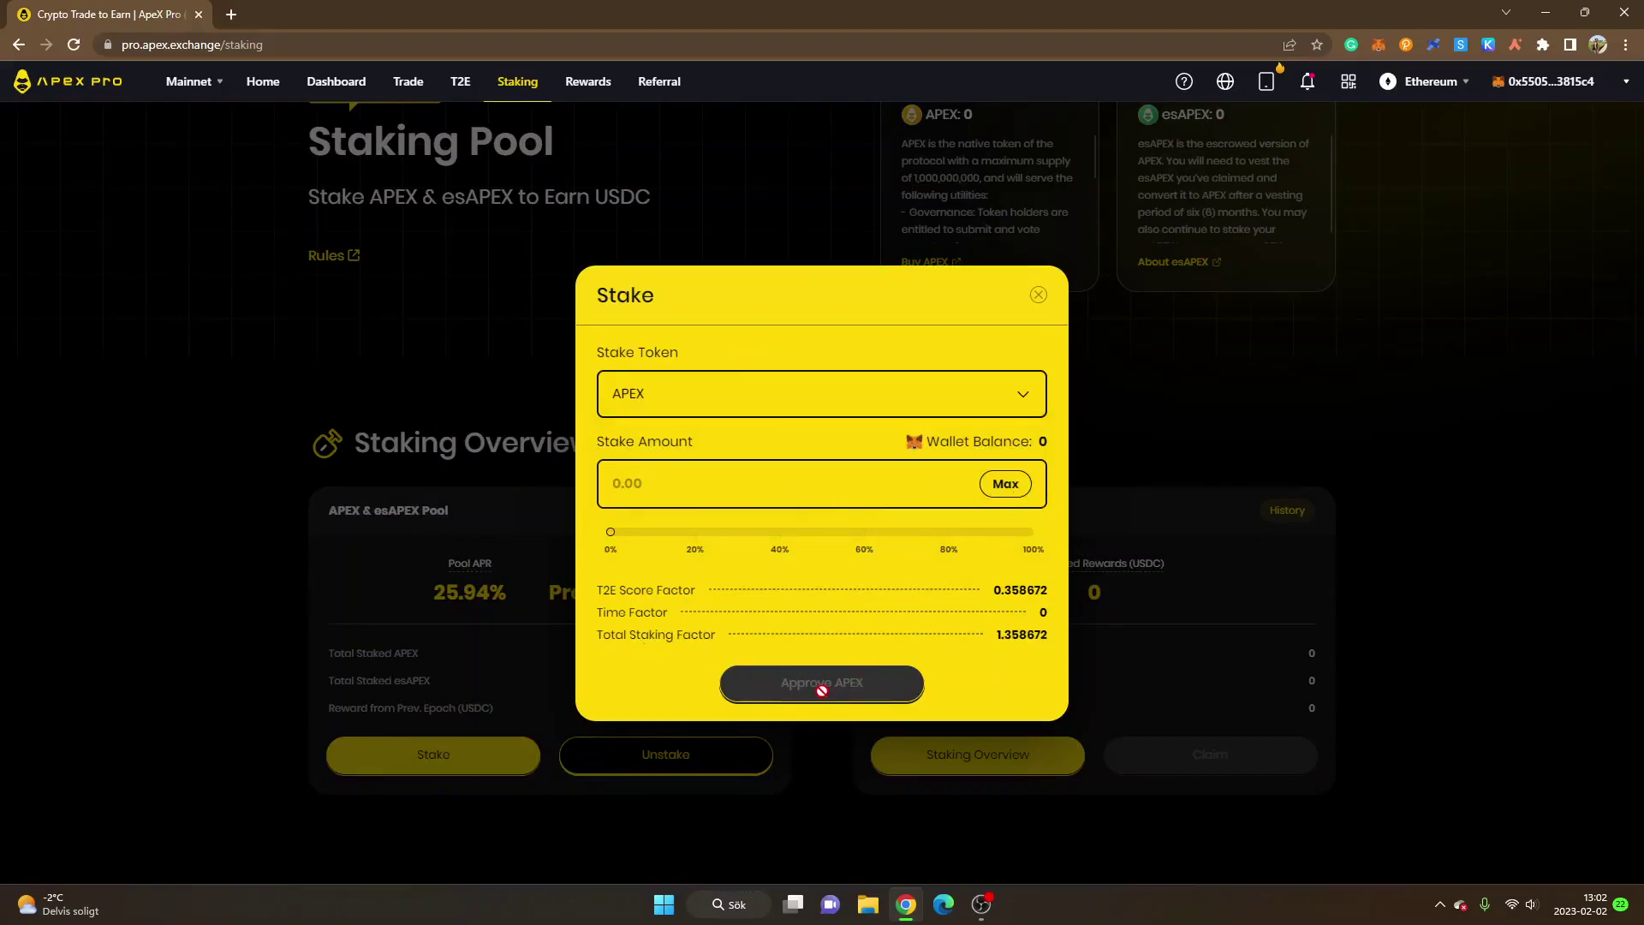
{"action": "left_click", "coordinate": [857, 394]}
{"action": "left_click", "coordinate": [1054, 325]}
{"action": "left_click", "coordinate": [1039, 296]}
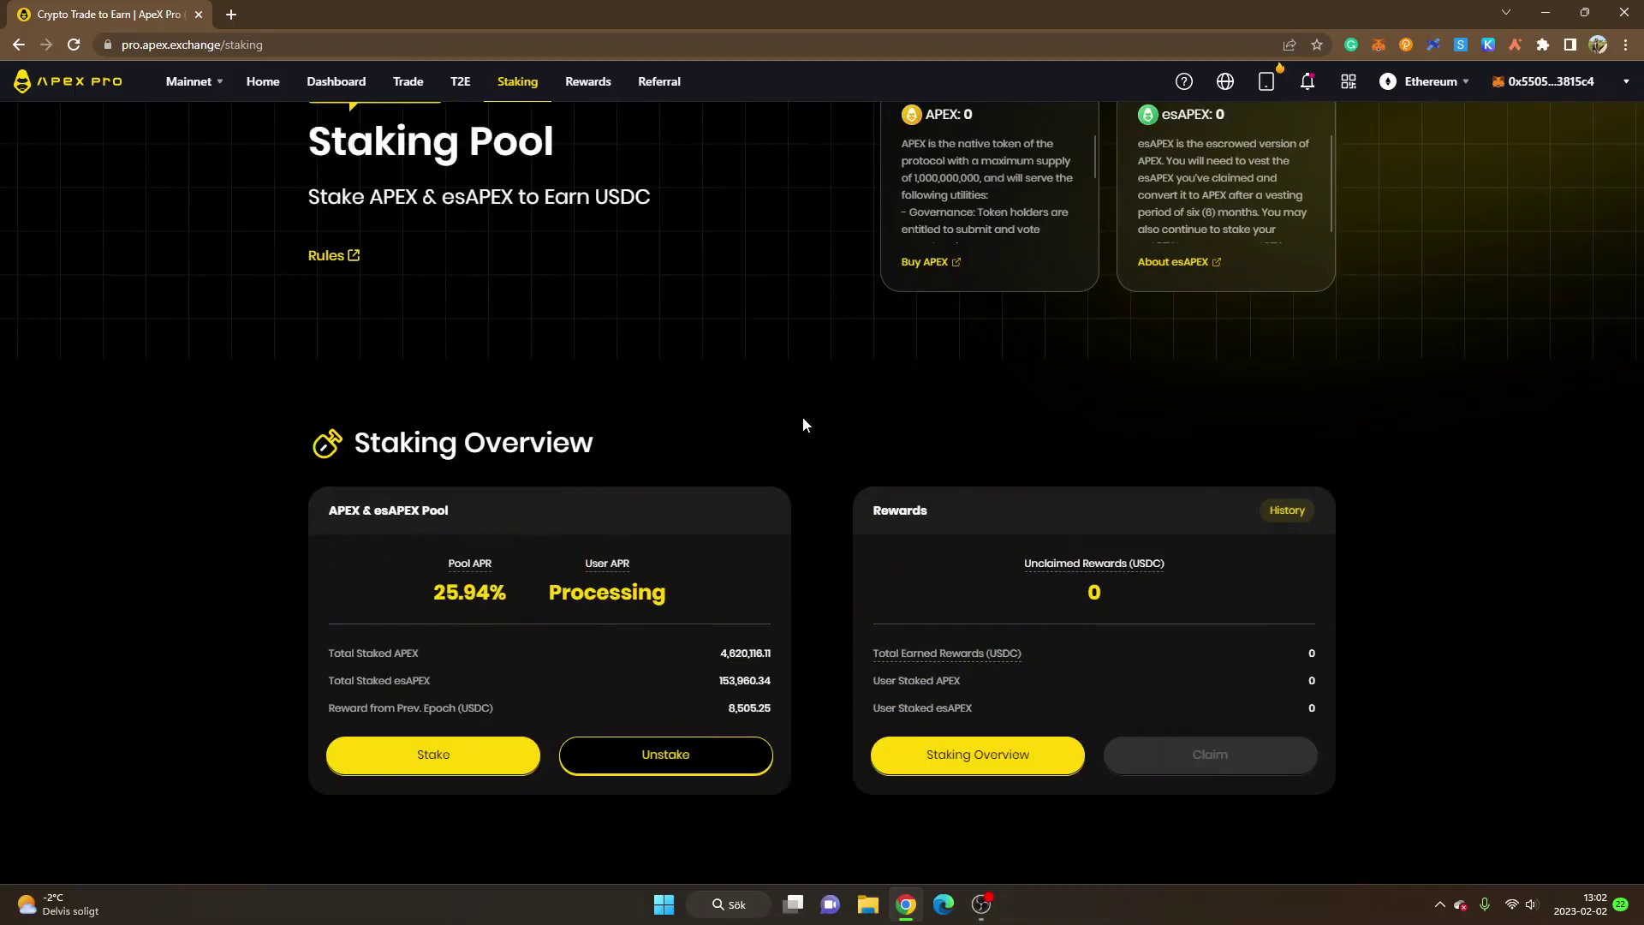
{"action": "scroll", "coordinate": [819, 428], "scroll_direction": "up", "scroll_amount": 1}
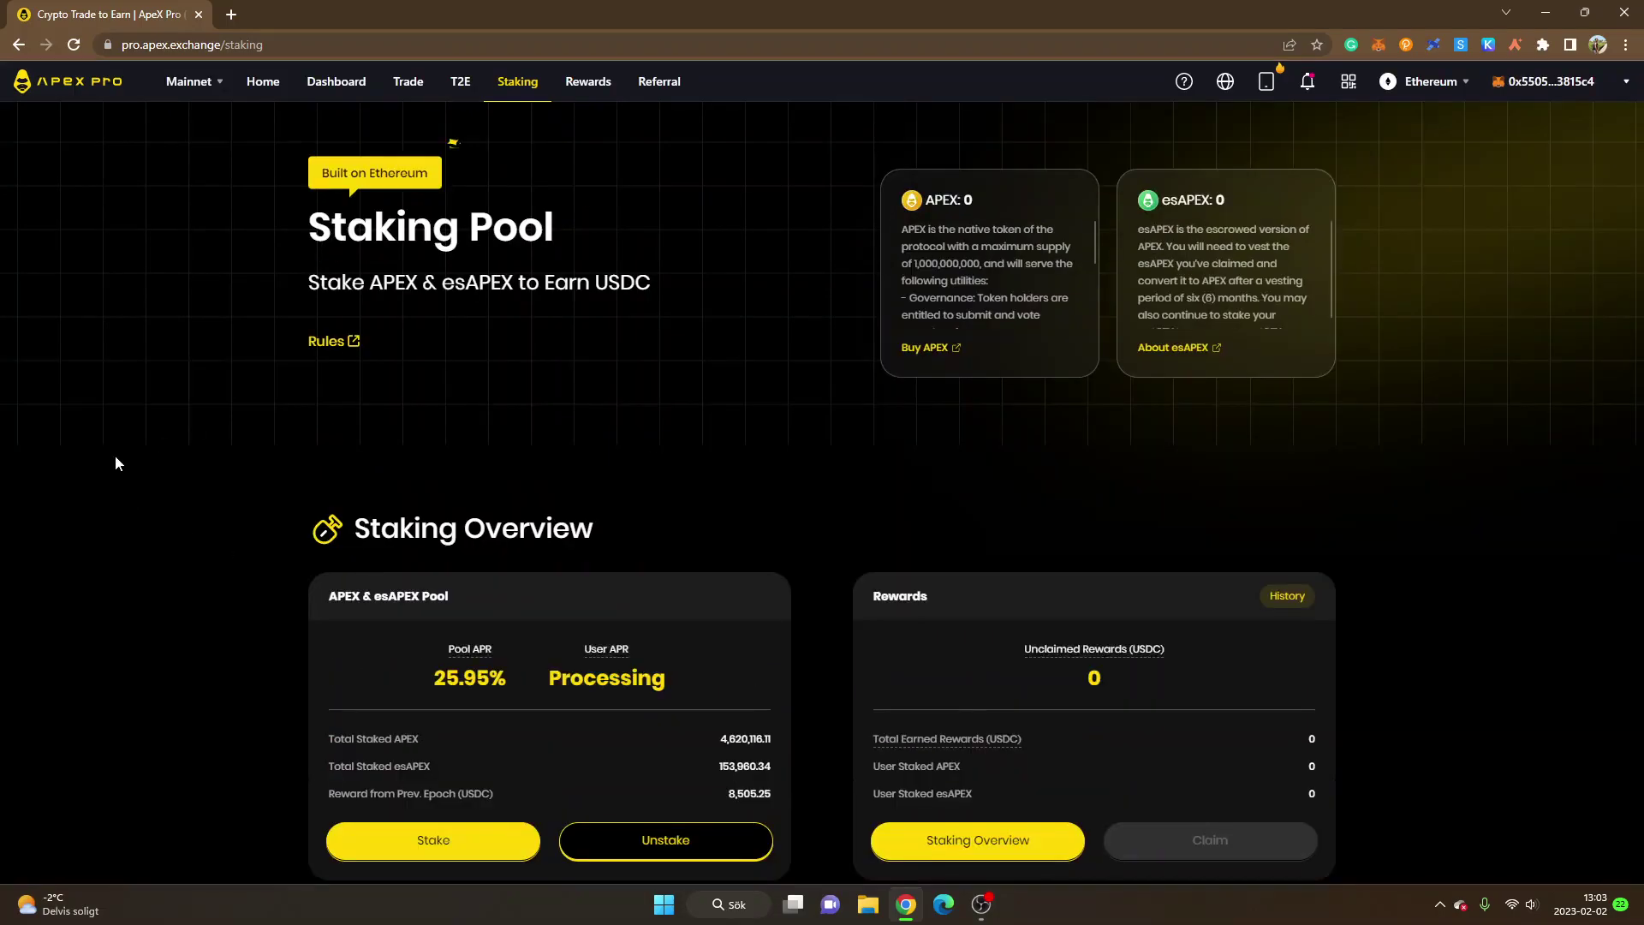